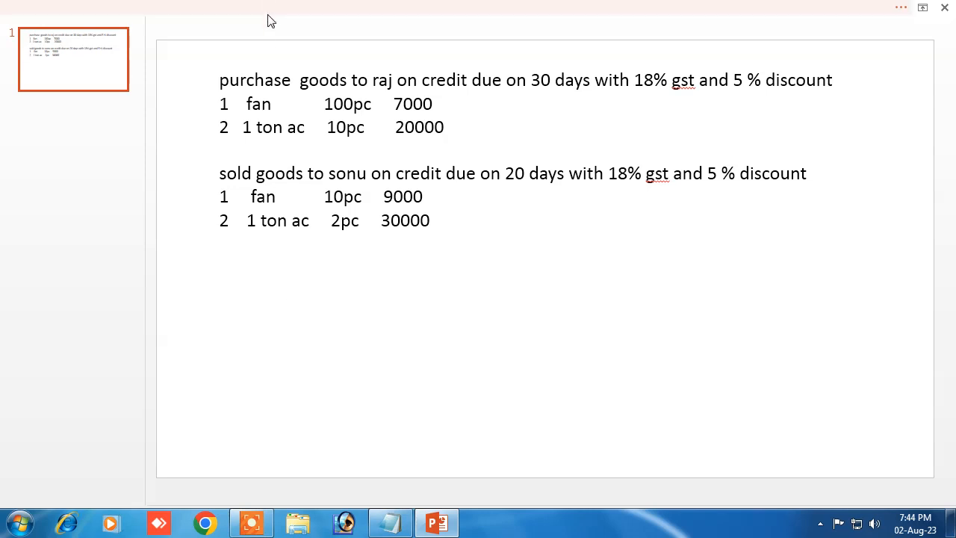
# - Mark the key terms of the purchase line in ink: goods, the supplier's name, the 30-day credit term, 18% and 5 %
pyautogui.moveTo(195, 93); pyautogui.dragTo(215, 85)
pyautogui.moveTo(352, 68)
pyautogui.mouseDown()
pyautogui.moveTo(301, 86)
pyautogui.moveTo(340, 103)
pyautogui.moveTo(346, 60)
pyautogui.moveTo(346, 80)
pyautogui.mouseUp()
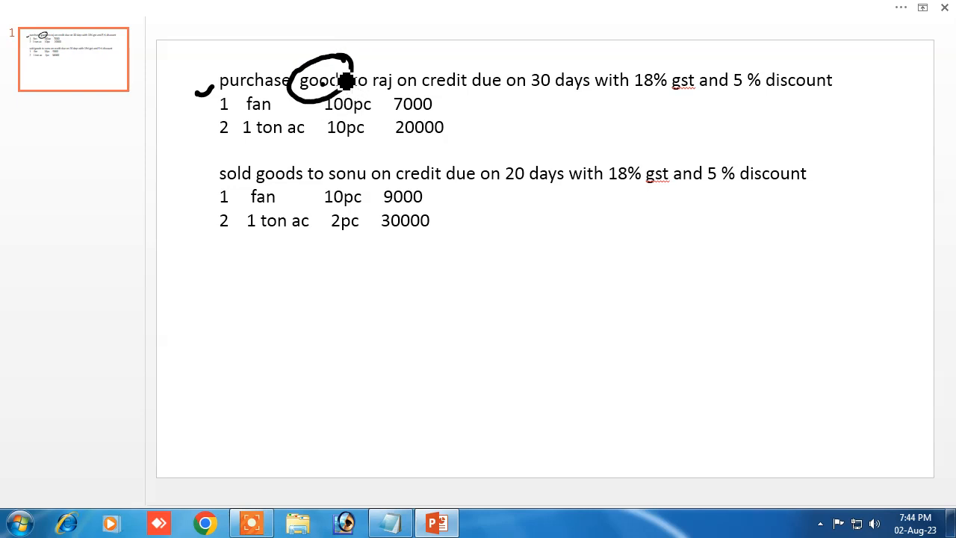
pyautogui.moveTo(441, 94); pyautogui.dragTo(608, 96)
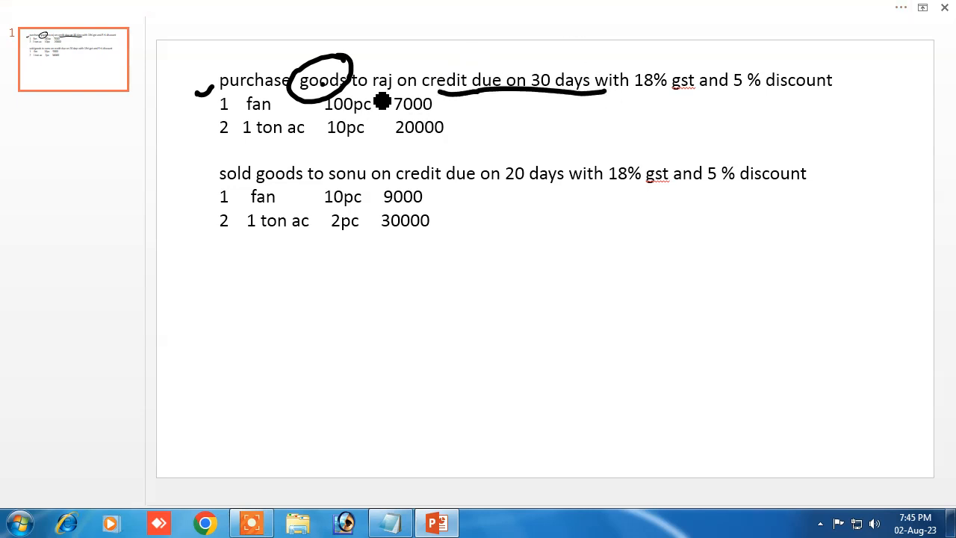
pyautogui.moveTo(372, 91); pyautogui.dragTo(412, 88)
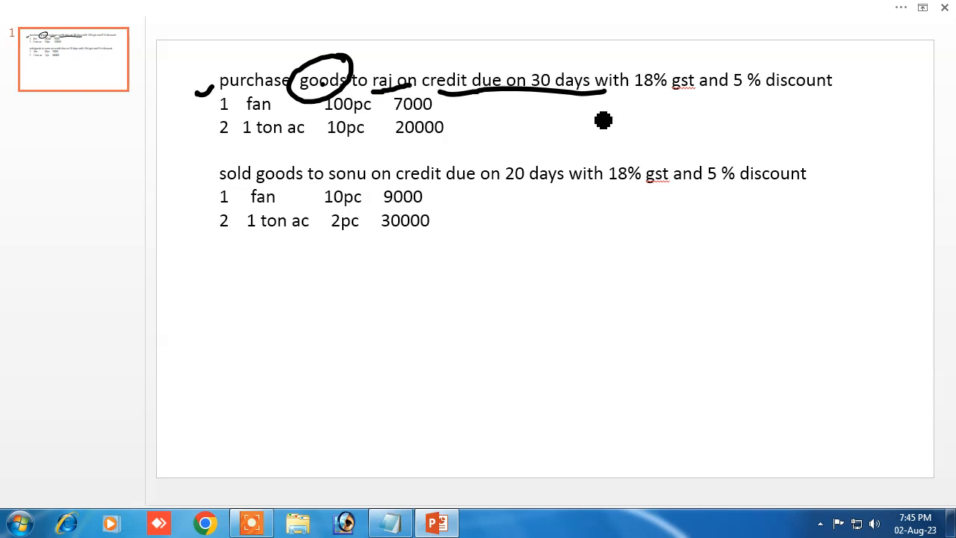
pyautogui.moveTo(535, 99); pyautogui.dragTo(560, 100)
pyautogui.moveTo(637, 105)
pyautogui.mouseDown()
pyautogui.moveTo(684, 84)
pyautogui.moveTo(636, 98)
pyautogui.moveTo(675, 102)
pyautogui.mouseUp()
pyautogui.moveTo(745, 78)
pyautogui.mouseDown()
pyautogui.moveTo(736, 86)
pyautogui.moveTo(774, 88)
pyautogui.moveTo(738, 70)
pyautogui.moveTo(746, 61)
pyautogui.mouseUp()
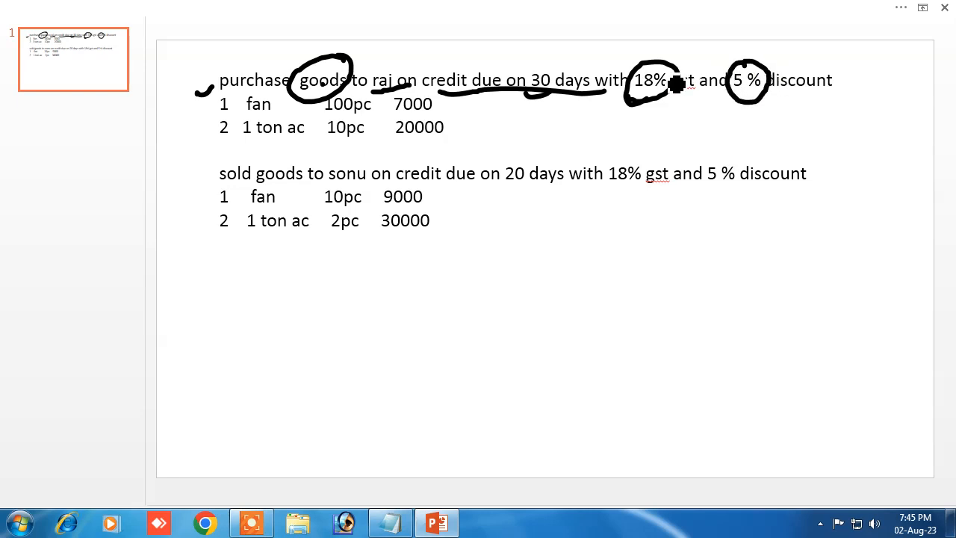
# - Draw an arrow down from the purchase line's 18% and handwrite CGST and SGST beside it
pyautogui.moveTo(656, 104)
pyautogui.mouseDown()
pyautogui.moveTo(655, 128)
pyautogui.moveTo(669, 109)
pyautogui.moveTo(719, 122)
pyautogui.moveTo(771, 113)
pyautogui.mouseUp()
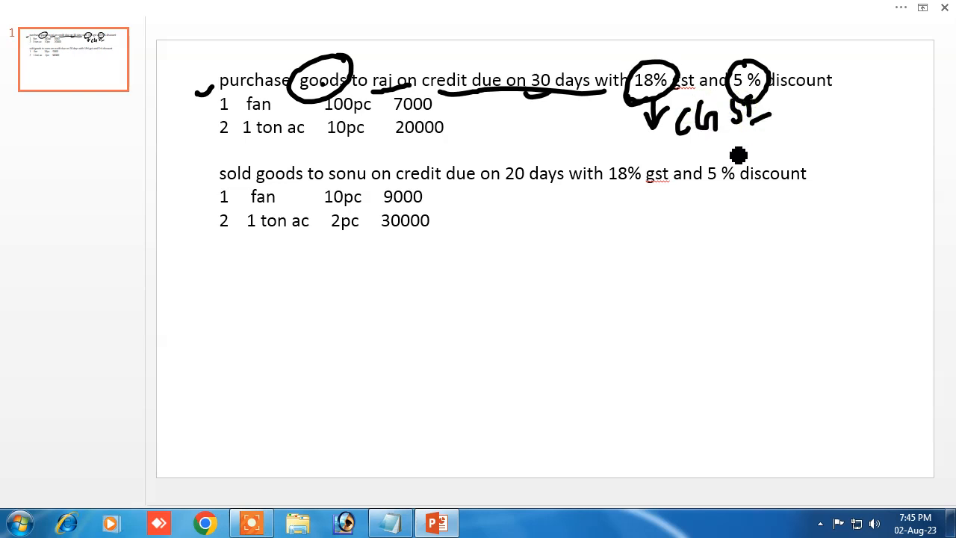
pyautogui.moveTo(710, 153)
pyautogui.mouseDown()
pyautogui.moveTo(704, 160)
pyautogui.moveTo(751, 133)
pyautogui.moveTo(763, 141)
pyautogui.mouseUp()
pyautogui.moveTo(767, 153); pyautogui.dragTo(784, 144)
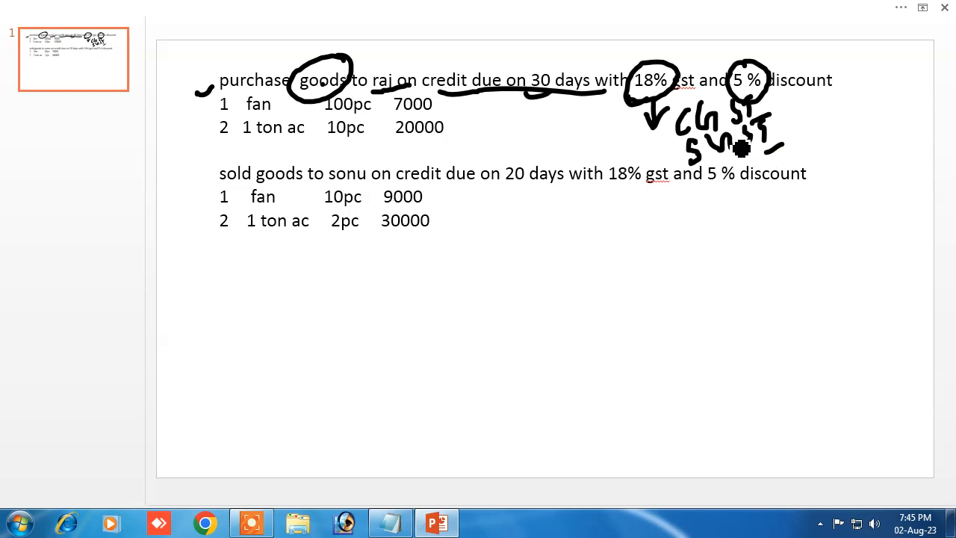
pyautogui.moveTo(769, 95)
pyautogui.mouseDown()
pyautogui.moveTo(786, 95)
pyautogui.moveTo(790, 126)
pyautogui.mouseUp()
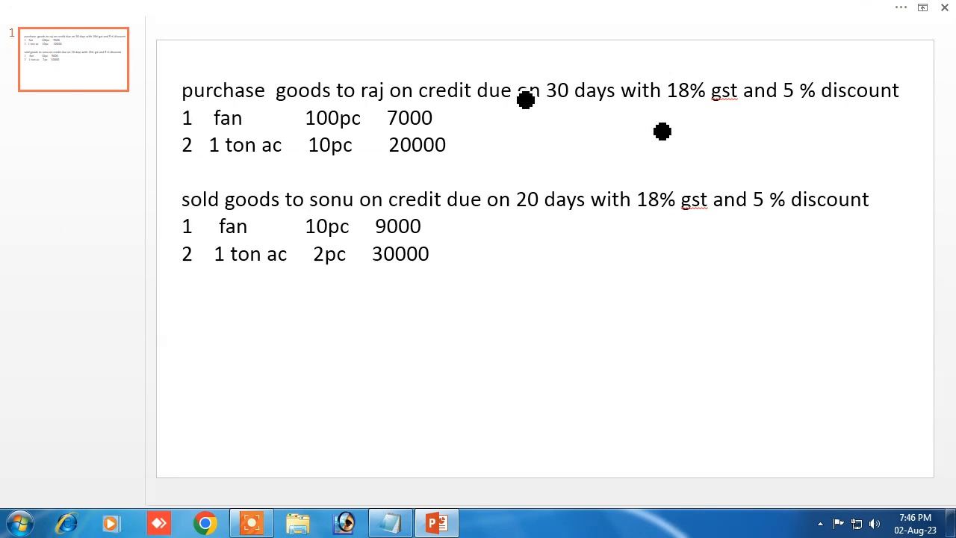
# - Underline 18% and 5 % in the purchase line and handwrite an underlined "Bill By Bill" below the sale line
pyautogui.moveTo(790, 113); pyautogui.dragTo(811, 112)
pyautogui.moveTo(672, 118); pyautogui.dragTo(702, 111)
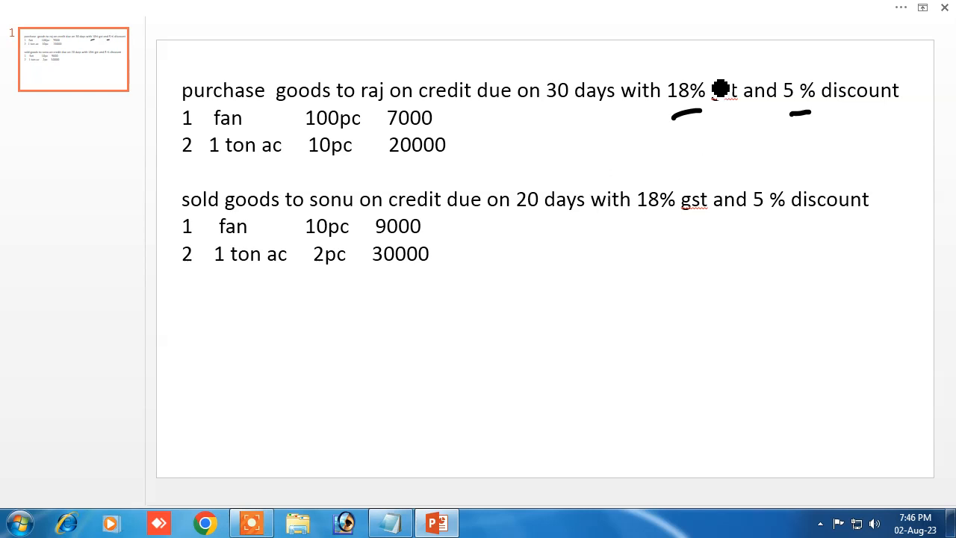
pyautogui.moveTo(591, 320)
pyautogui.mouseDown()
pyautogui.moveTo(598, 278)
pyautogui.moveTo(604, 319)
pyautogui.mouseUp()
pyautogui.click(616, 275)
pyautogui.moveTo(622, 288)
pyautogui.mouseDown()
pyautogui.moveTo(624, 309)
pyautogui.moveTo(655, 293)
pyautogui.mouseUp()
pyautogui.moveTo(682, 255)
pyautogui.mouseDown()
pyautogui.moveTo(705, 280)
pyautogui.moveTo(727, 282)
pyautogui.mouseUp()
pyautogui.moveTo(778, 248)
pyautogui.mouseDown()
pyautogui.moveTo(792, 212)
pyautogui.moveTo(799, 242)
pyautogui.mouseUp()
pyautogui.click(809, 219)
pyautogui.moveTo(817, 224)
pyautogui.mouseDown()
pyautogui.moveTo(826, 221)
pyautogui.moveTo(820, 237)
pyautogui.mouseUp()
pyautogui.moveTo(832, 212); pyautogui.dragTo(835, 236)
pyautogui.moveTo(842, 212); pyautogui.dragTo(844, 239)
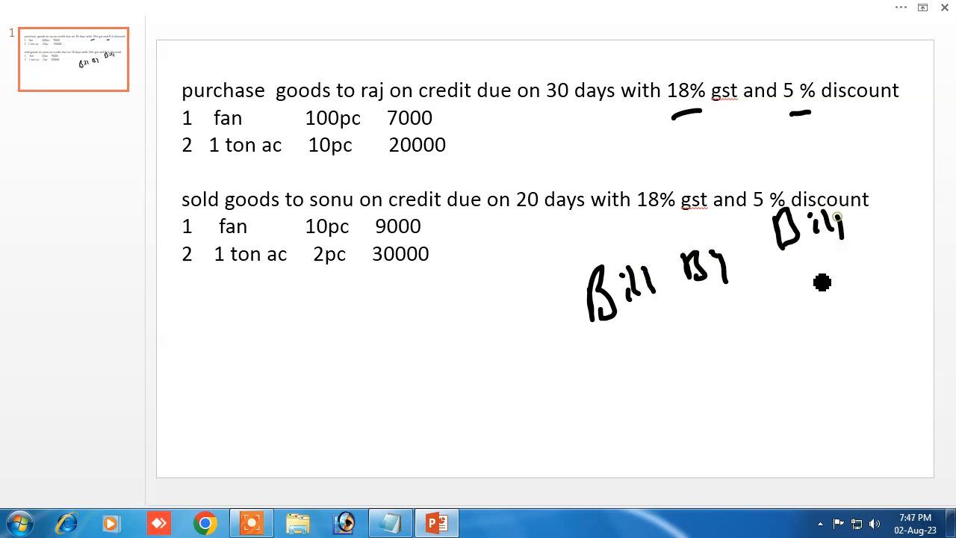
pyautogui.moveTo(807, 278); pyautogui.dragTo(881, 244)
# - Handwrite GST with an underline and "Dis" beneath the "Bill By Bill" note
pyautogui.moveTo(703, 315); pyautogui.dragTo(768, 363)
pyautogui.moveTo(795, 304)
pyautogui.mouseDown()
pyautogui.moveTo(774, 333)
pyautogui.moveTo(821, 290)
pyautogui.mouseUp()
pyautogui.moveTo(814, 293); pyautogui.dragTo(817, 336)
pyautogui.moveTo(858, 333); pyautogui.dragTo(817, 361)
pyautogui.moveTo(732, 413)
pyautogui.mouseDown()
pyautogui.moveTo(776, 428)
pyautogui.moveTo(812, 409)
pyautogui.mouseUp()
pyautogui.click(778, 390)
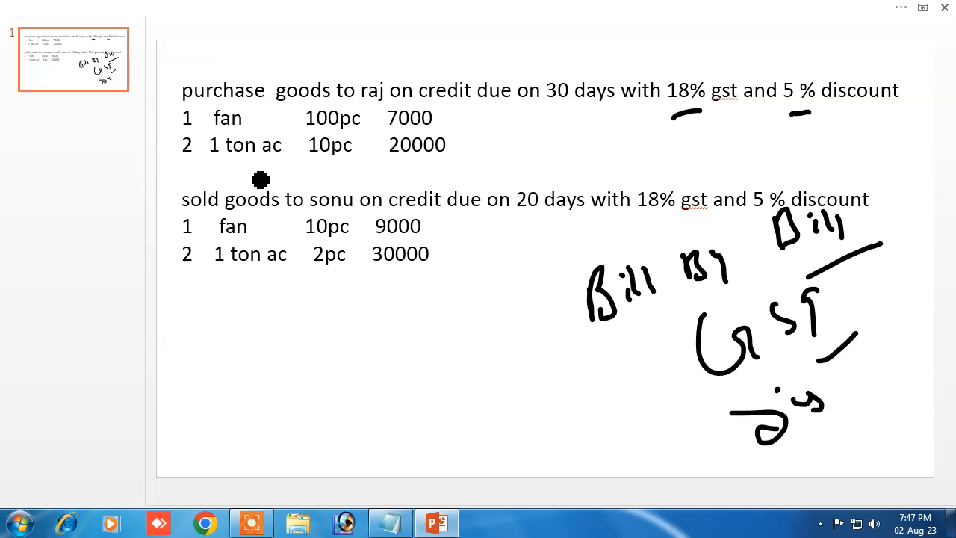
# - Underline the customer's name and the 20-day due term in the sale line, and circle credit, 18% and 5 %
pyautogui.moveTo(288, 222); pyautogui.dragTo(344, 218)
pyautogui.moveTo(435, 229); pyautogui.dragTo(590, 224)
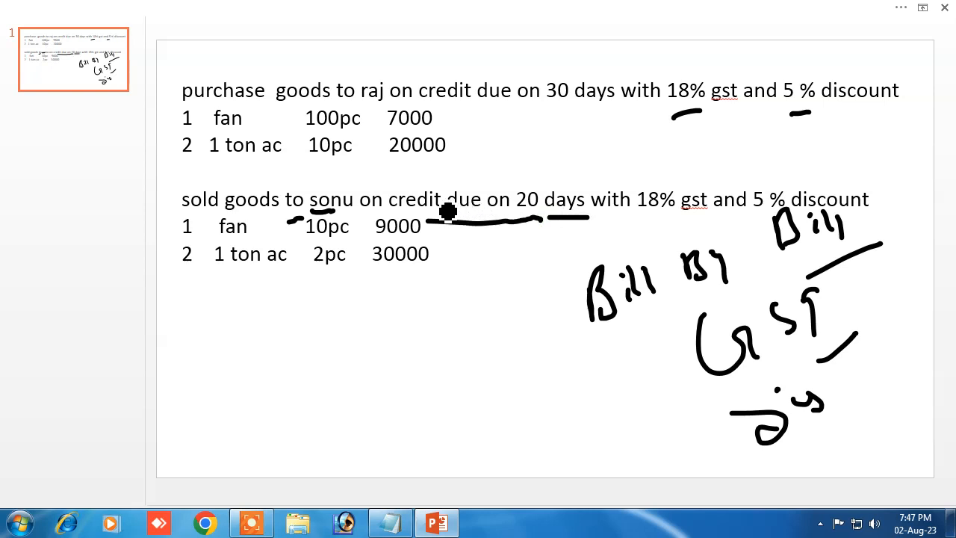
pyautogui.moveTo(451, 185)
pyautogui.mouseDown()
pyautogui.moveTo(398, 205)
pyautogui.moveTo(433, 219)
pyautogui.moveTo(448, 182)
pyautogui.moveTo(459, 198)
pyautogui.mouseUp()
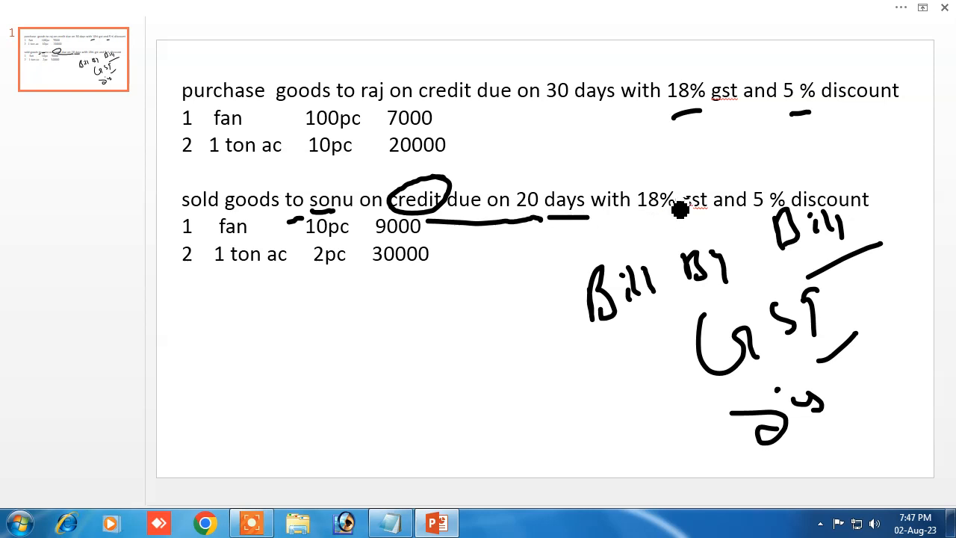
pyautogui.moveTo(675, 182)
pyautogui.mouseDown()
pyautogui.moveTo(633, 213)
pyautogui.moveTo(677, 231)
pyautogui.moveTo(677, 200)
pyautogui.moveTo(667, 224)
pyautogui.mouseUp()
pyautogui.moveTo(782, 183)
pyautogui.mouseDown()
pyautogui.moveTo(753, 211)
pyautogui.moveTo(791, 218)
pyautogui.moveTo(782, 181)
pyautogui.mouseUp()
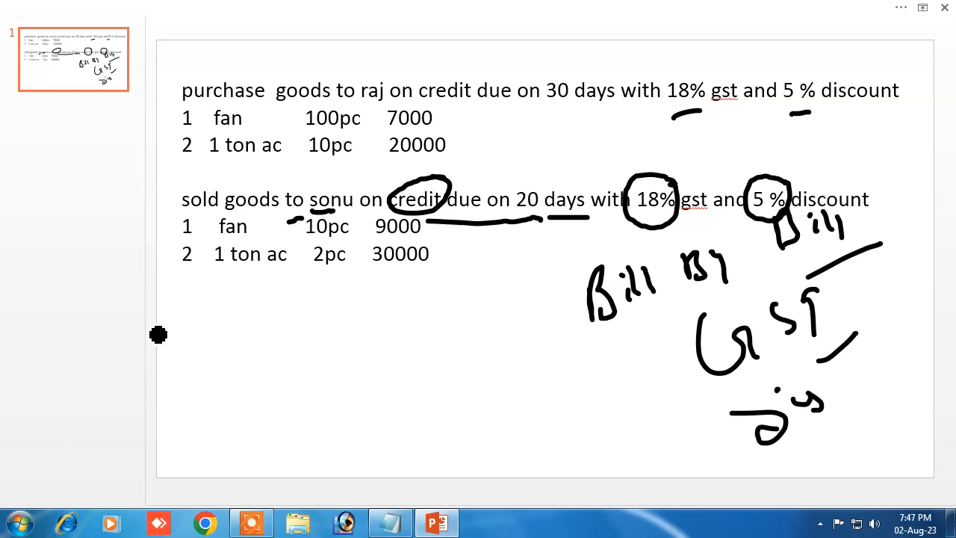
# - Add ink strokes under the sale's fan item, below the sale list and at goods in the purchase line
pyautogui.moveTo(185, 240); pyautogui.dragTo(233, 229)
pyautogui.moveTo(181, 312); pyautogui.dragTo(239, 284)
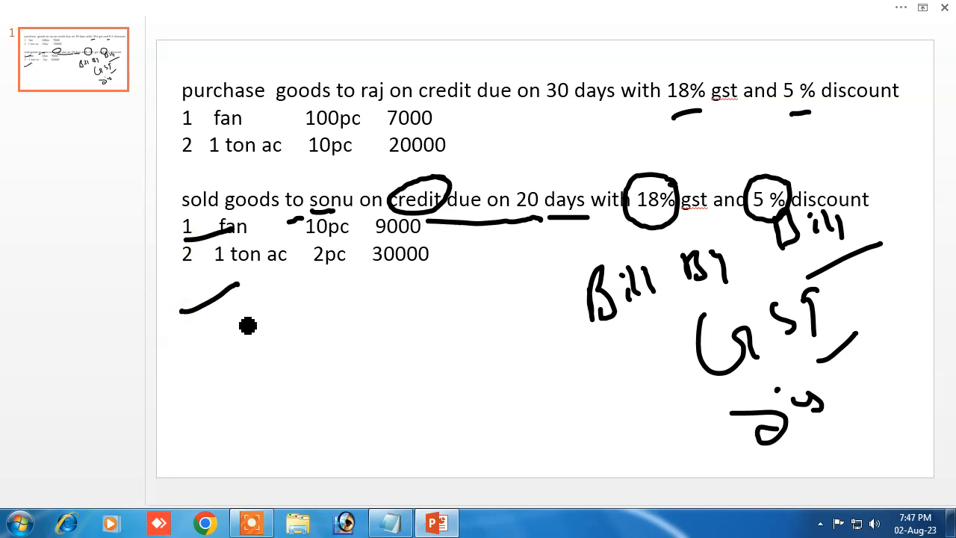
pyautogui.moveTo(269, 114); pyautogui.dragTo(303, 95)
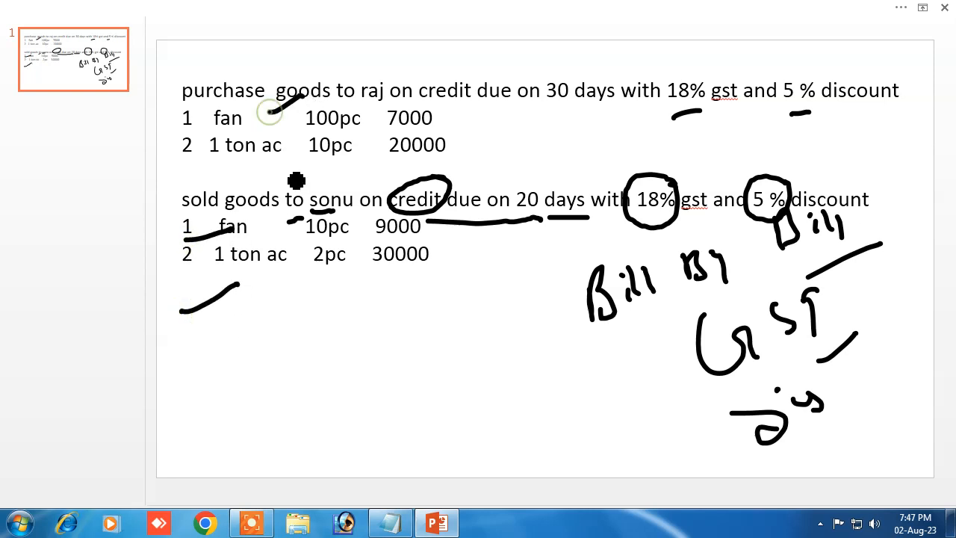
pyautogui.moveTo(281, 302); pyautogui.dragTo(331, 288)
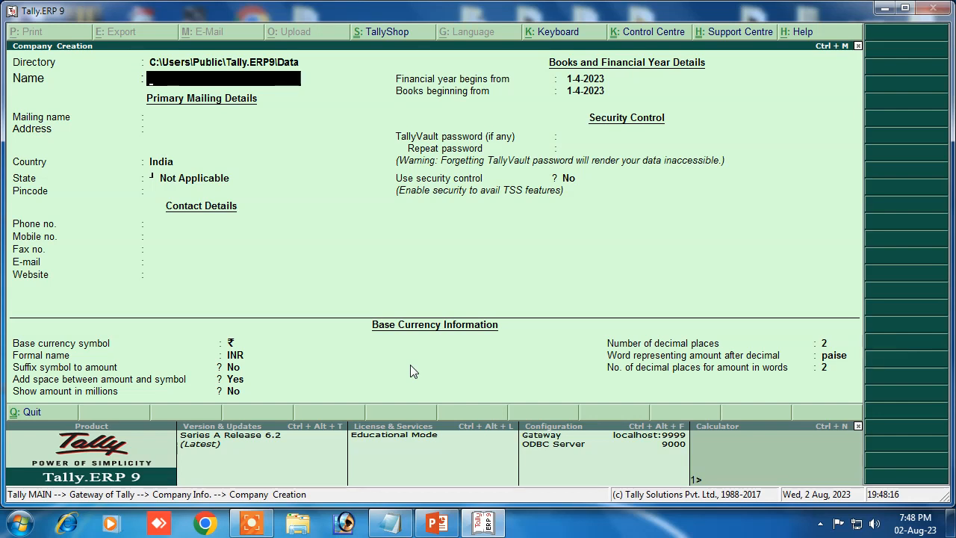
# - In Tally.ERP 9, name the new company Abc and set its state to Bihar
pyautogui.write('Abc')
pyautogui.press('Return')
pyautogui.press('Return')
pyautogui.press('Return')
pyautogui.write('B')
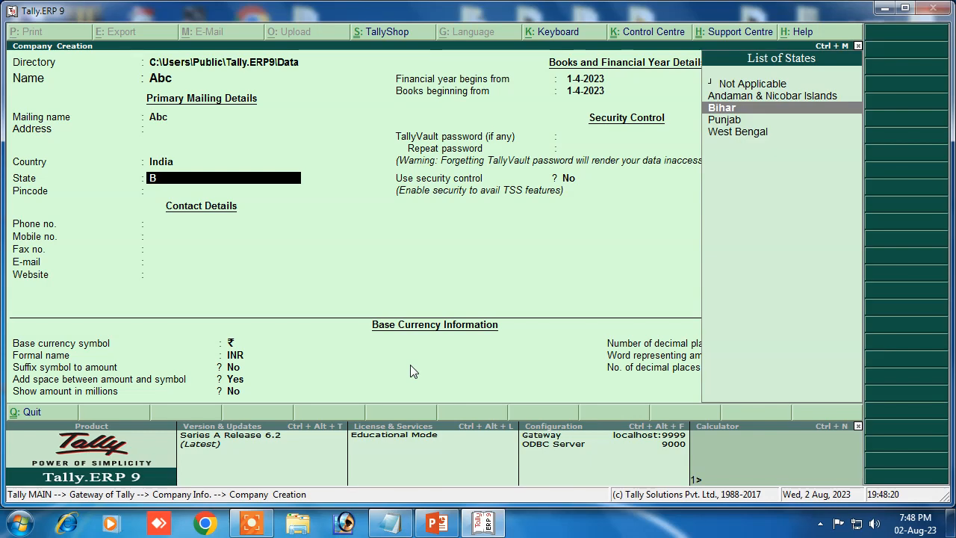
pyautogui.press('Return')
# - Keep the remaining company creation defaults, save the company and return to the Gateway of Tally
pyautogui.press('Return')
pyautogui.press('Return')
pyautogui.press('Return')
pyautogui.press('Return')
pyautogui.press('Return')
pyautogui.press('Return')
pyautogui.press('Return')
pyautogui.press('Return')
pyautogui.press('Return')
pyautogui.press('Return')
pyautogui.press('Return')
pyautogui.press('Return')
pyautogui.press('Return')
pyautogui.press('Return')
pyautogui.press('Return')
pyautogui.press('Return')
pyautogui.press('Return')
pyautogui.press('Return')
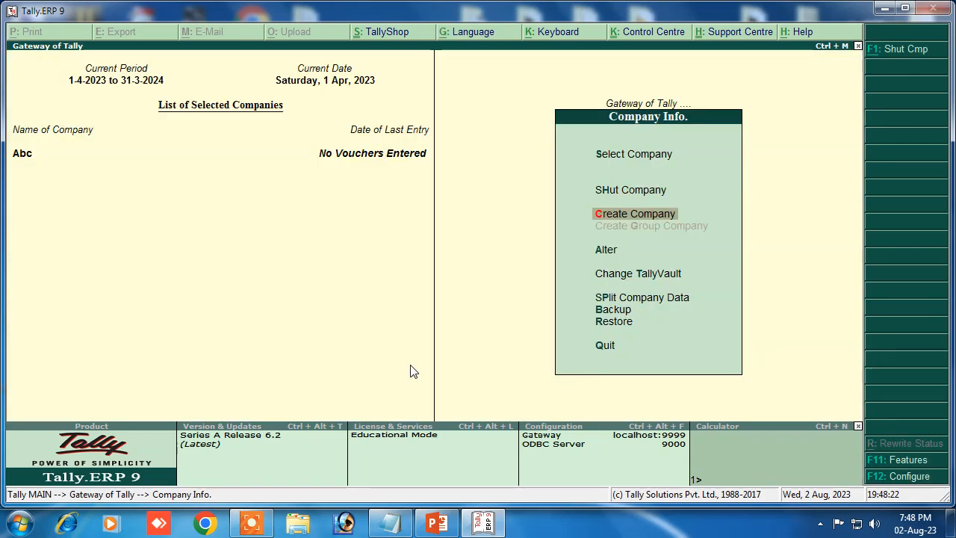
pyautogui.press('Escape')
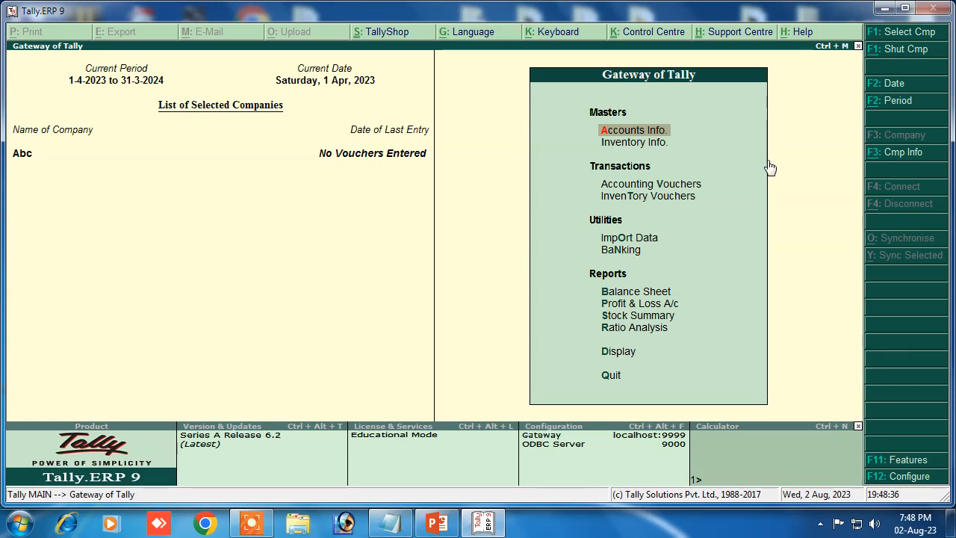
# - In the accounting features, keep Maintain bill-wise details at Yes and enable it for non-trading accounts also
pyautogui.click(879, 463)
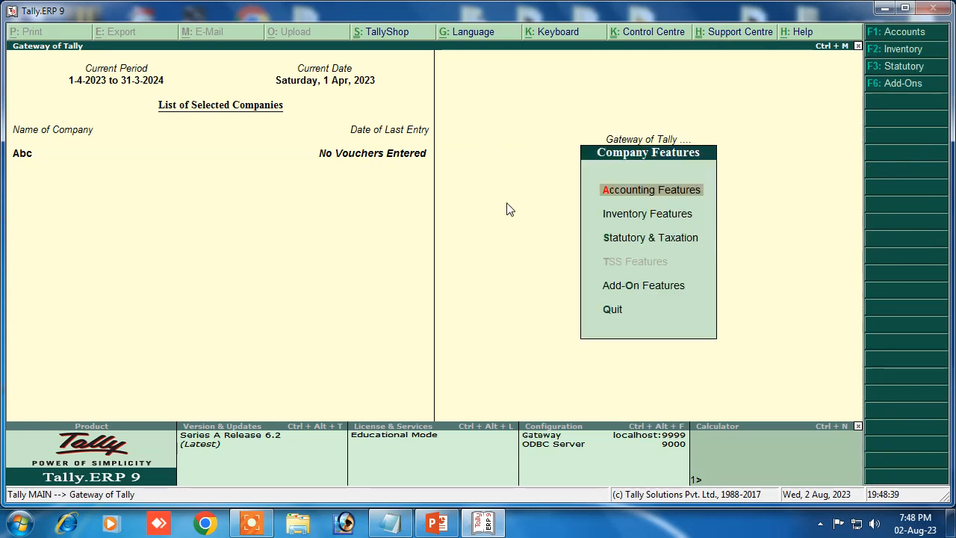
pyautogui.click(627, 197)
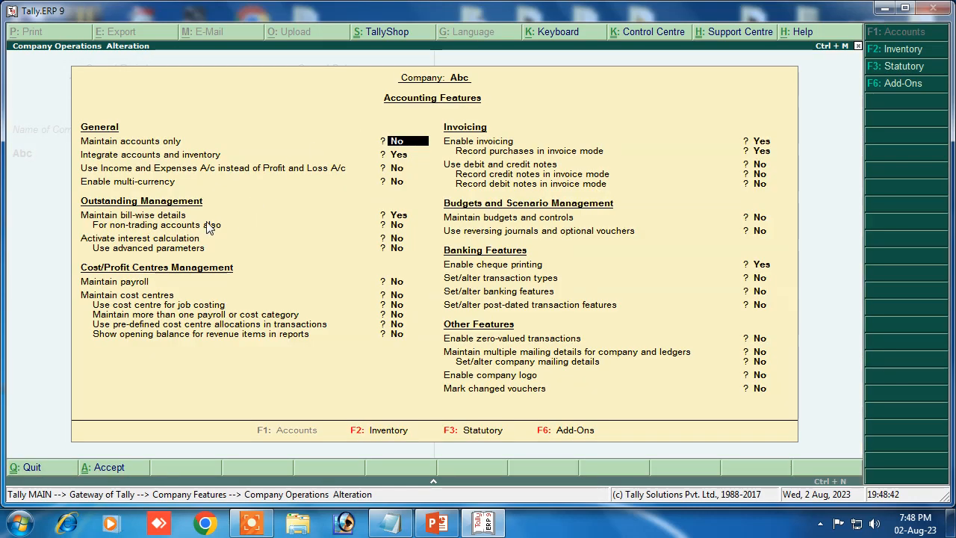
pyautogui.click(391, 216)
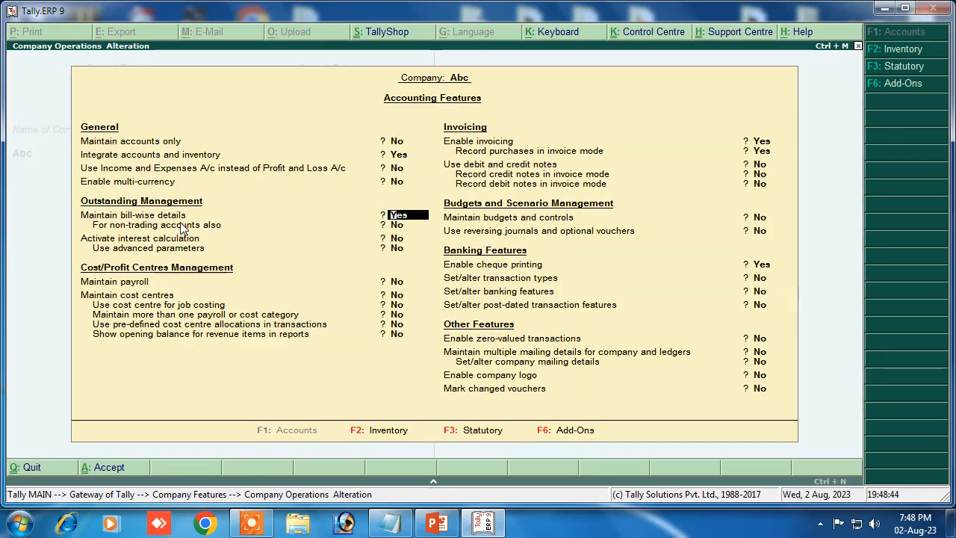
pyautogui.press('Return')
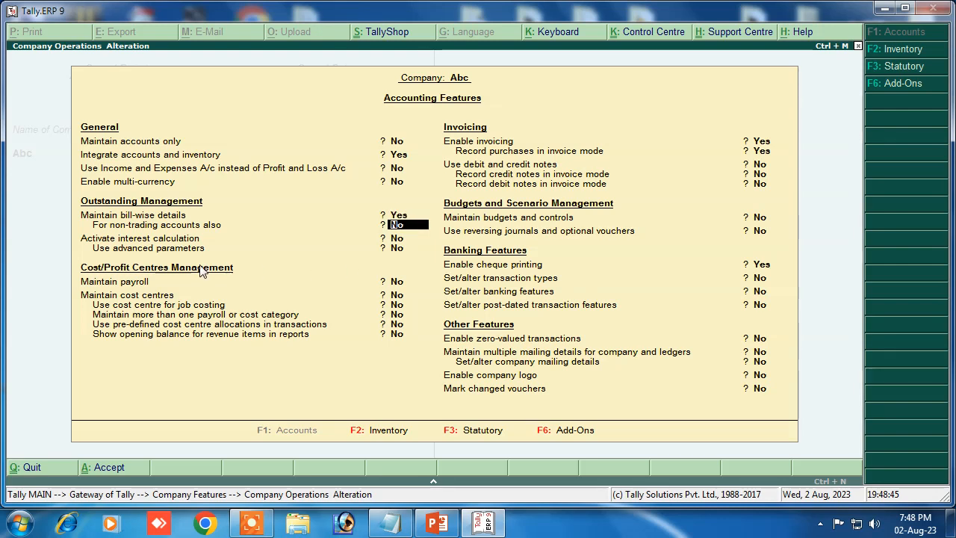
pyautogui.write('y')
pyautogui.press('Return')
# - Keep the remaining accounting features at their defaults and save the settings
pyautogui.press('Return')
pyautogui.press('Return')
pyautogui.press('Return')
pyautogui.press('Return')
pyautogui.press('Return')
pyautogui.press('Return')
pyautogui.press('Return')
pyautogui.press('Return')
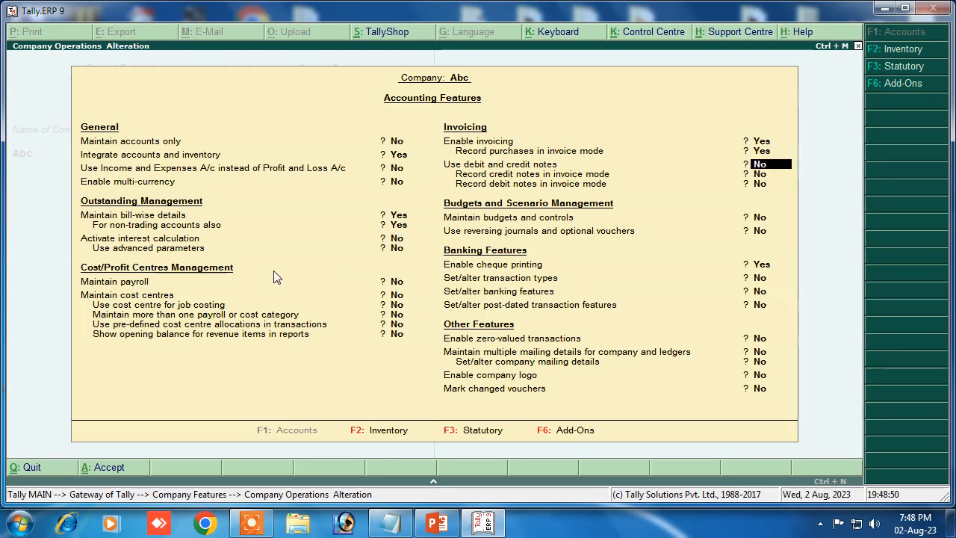
pyautogui.press('Return')
pyautogui.press('Return')
pyautogui.press('Return')
pyautogui.press('Return')
pyautogui.press('Return')
pyautogui.press('Return')
pyautogui.press('Return')
pyautogui.press('Return')
pyautogui.press('Return')
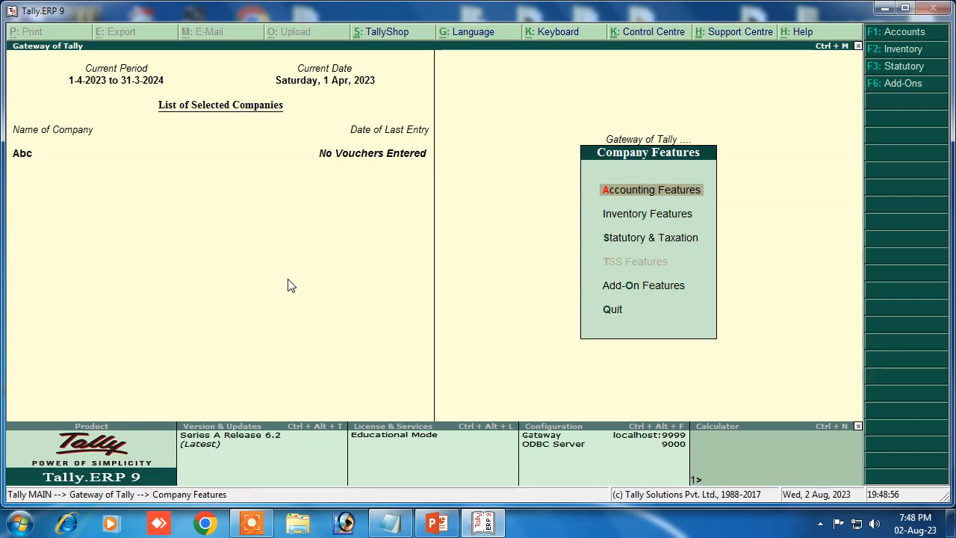
# - In the statutory and taxation features, enable Goods and Services Tax (GST) and set Set/alter GST details to Yes
pyautogui.click(674, 241)
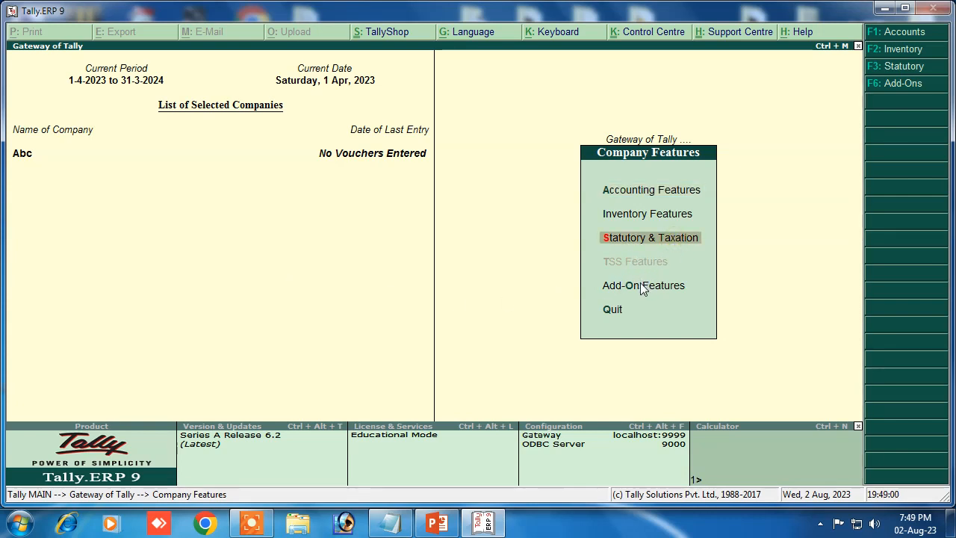
pyautogui.press('Return')
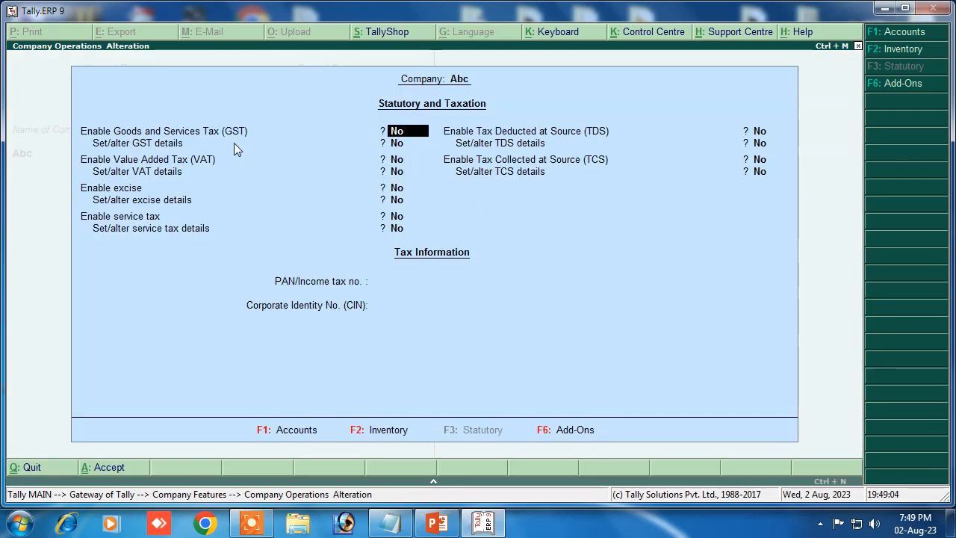
pyautogui.write('y')
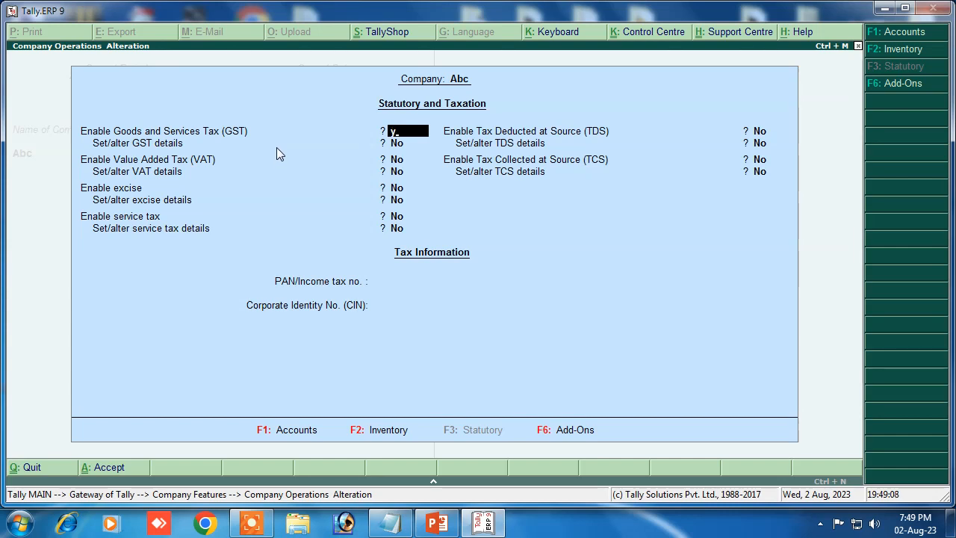
pyautogui.press('Return')
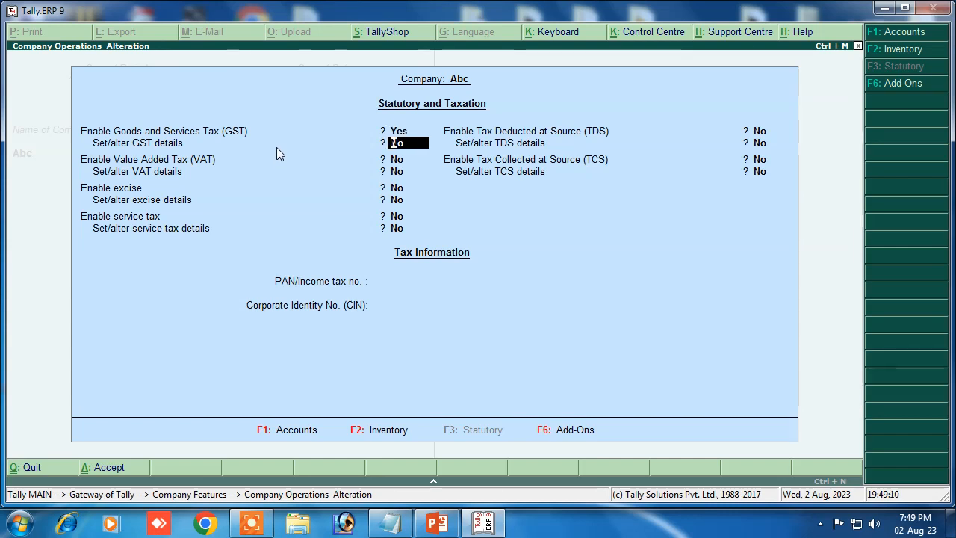
pyautogui.write('y')
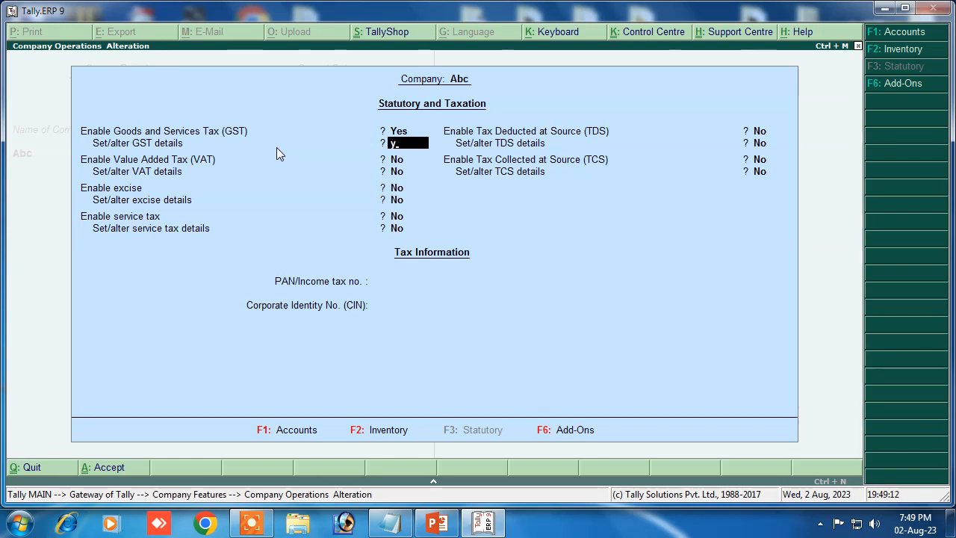
pyautogui.press('Return')
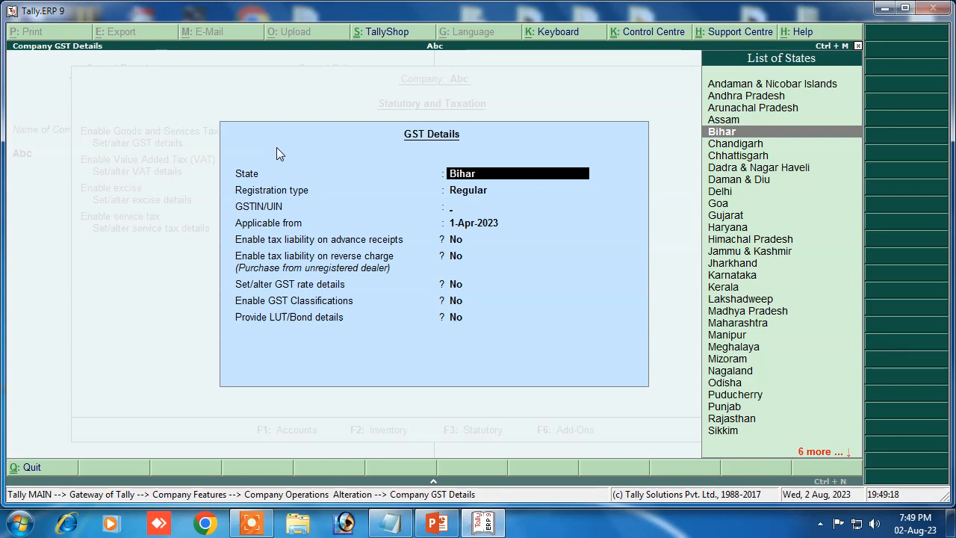
# - Fill in the GST details with state Bihar, Regular registration, the company's GSTIN and applicability from 1-Apr-2023, and accept them
pyautogui.press('Return')
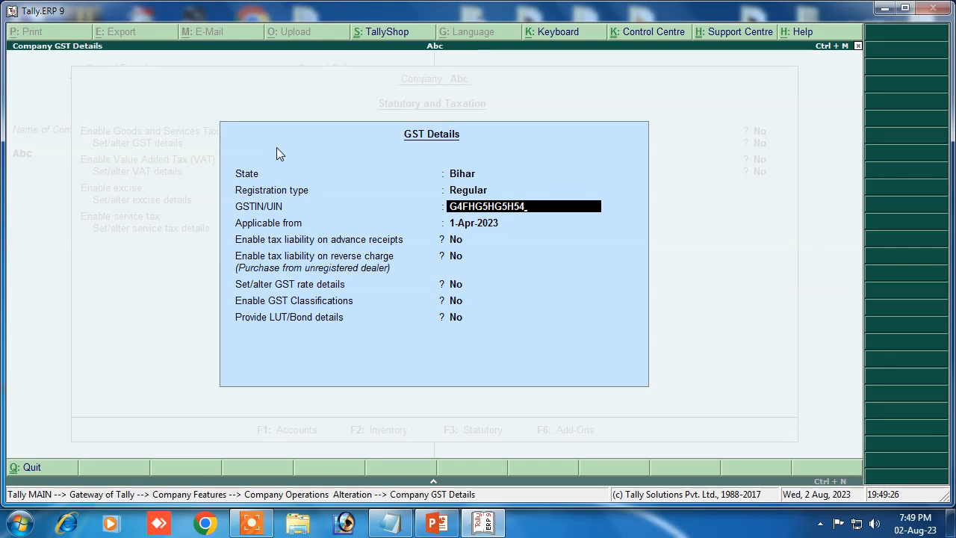
pyautogui.press('Return')
pyautogui.press('Return')
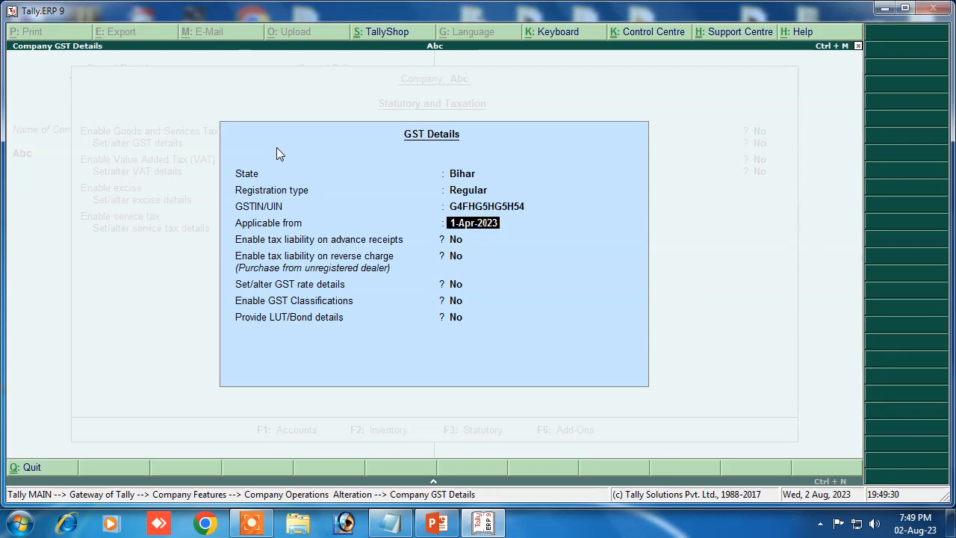
pyautogui.press('Return')
pyautogui.press('Return')
pyautogui.press('Return')
pyautogui.press('Return')
pyautogui.press('Return')
pyautogui.press('Return')
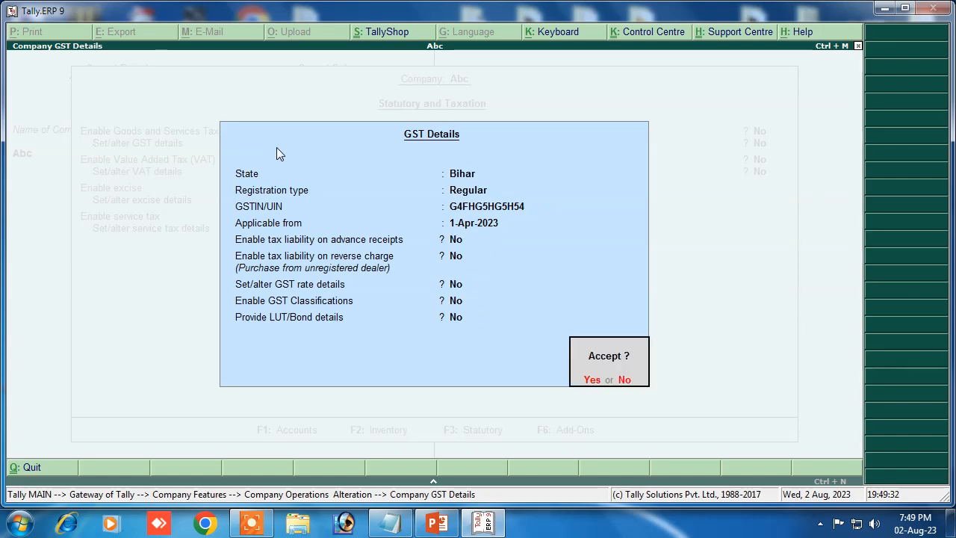
pyautogui.press('y')
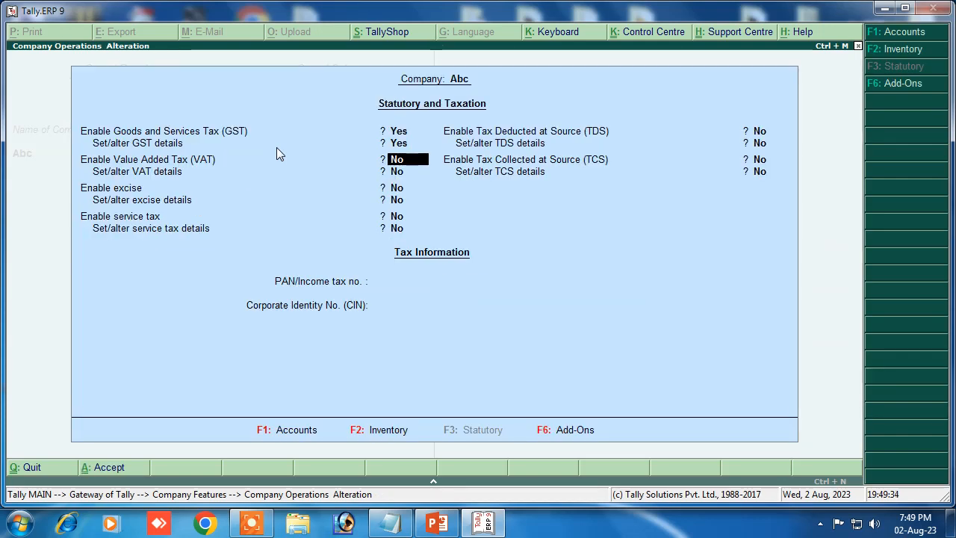
# - Leave VAT, excise, service tax, TDS and TCS at No and save the statutory and taxation features
pyautogui.press('Return')
pyautogui.press('Return')
pyautogui.press('Return')
pyautogui.press('Return')
pyautogui.press('Return')
pyautogui.press('Return')
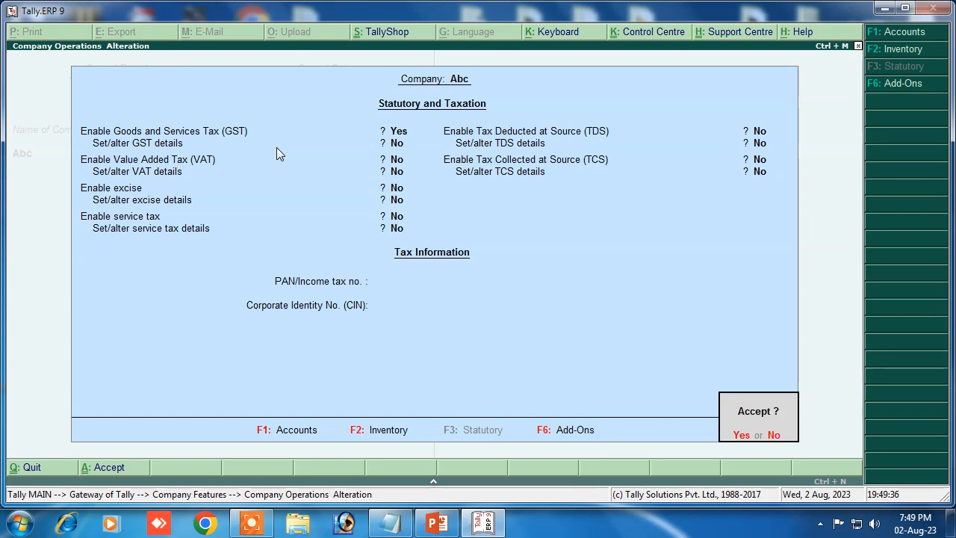
pyautogui.press('y')
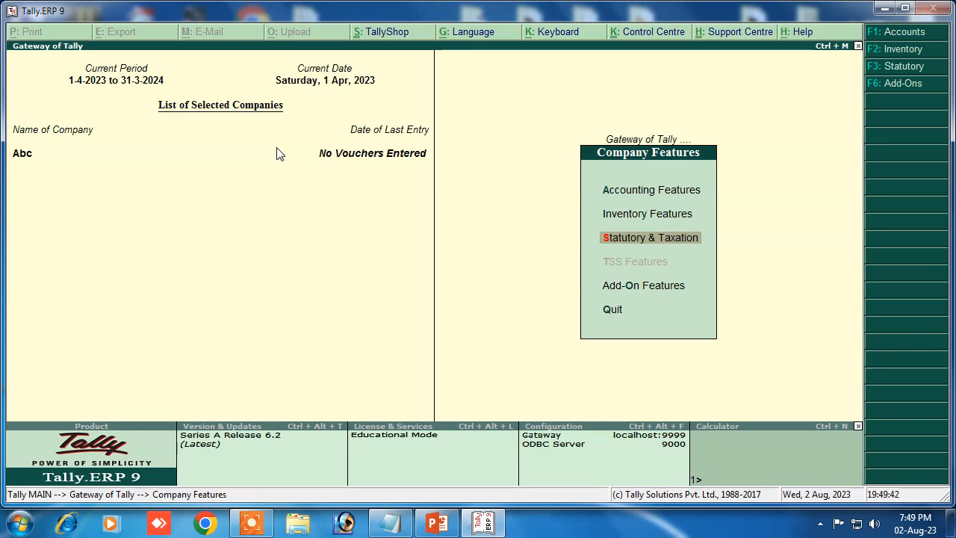
# - In the inventory features, enable the separate discount column in invoices and keep the preceding options at their defaults
pyautogui.press('Up')
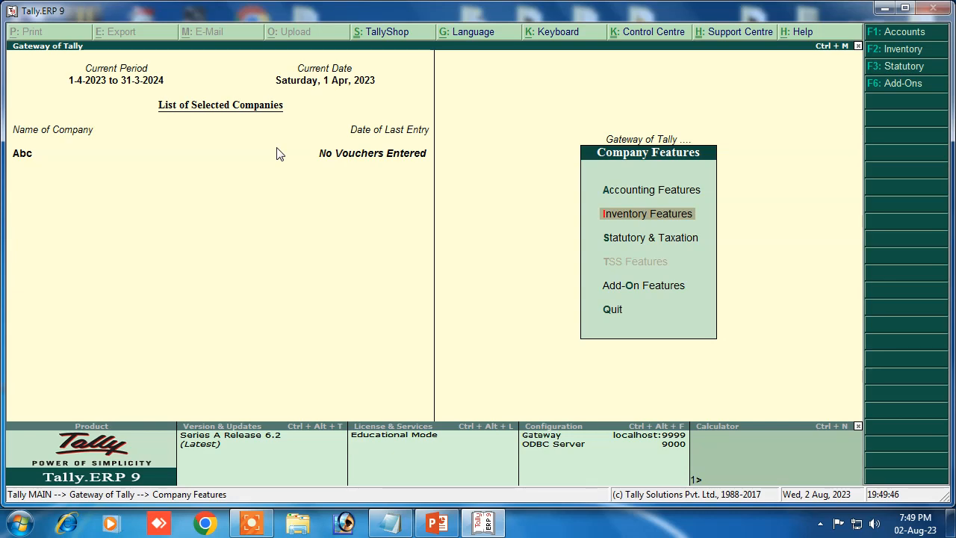
pyautogui.press('Return')
pyautogui.press('Return')
pyautogui.press('Return')
pyautogui.press('Return')
pyautogui.press('Return')
pyautogui.press('Return')
pyautogui.press('Return')
pyautogui.press('Return')
pyautogui.press('Return')
pyautogui.press('Return')
pyautogui.press('Return')
pyautogui.press('Return')
pyautogui.press('Return')
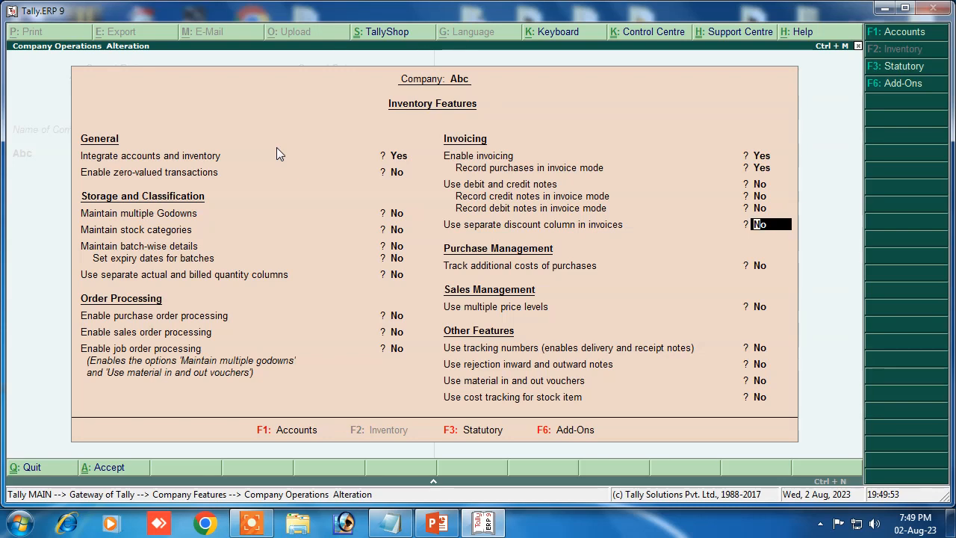
pyautogui.write('y')
# - Keep the remaining inventory features at their defaults, save them and return to the Gateway of Tally
pyautogui.press('Return')
pyautogui.press('Return')
pyautogui.press('Return')
pyautogui.press('Return')
pyautogui.press('Return')
pyautogui.press('Return')
pyautogui.press('Return')
pyautogui.press('Return')
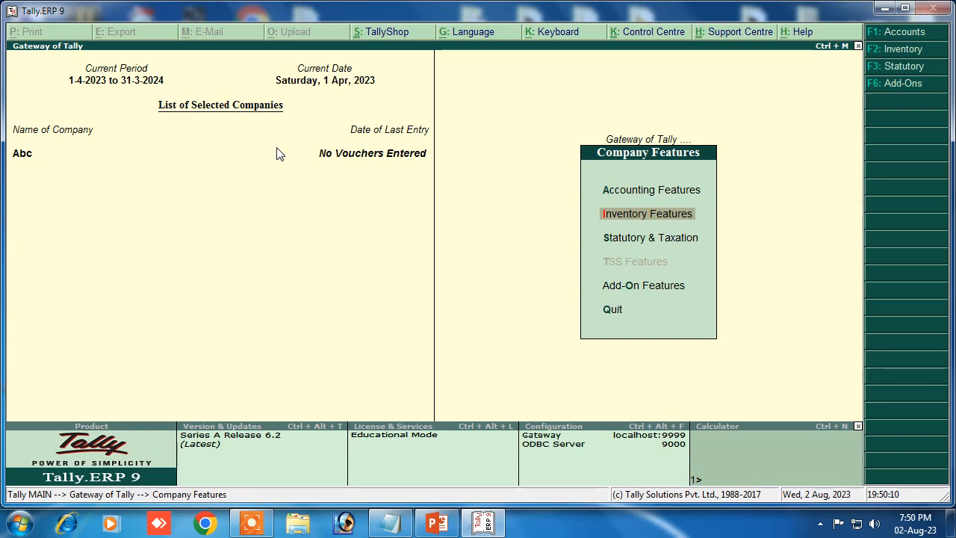
pyautogui.press('Escape')
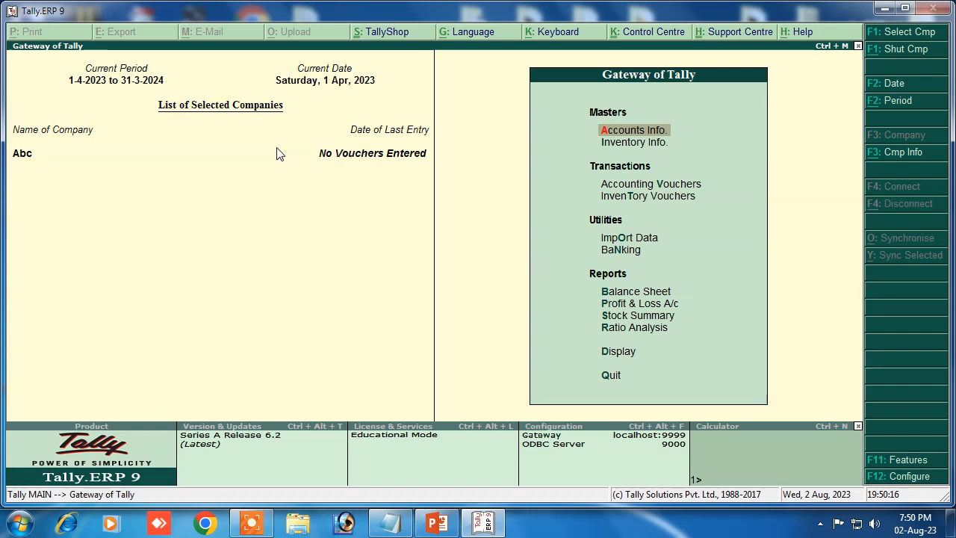
# - Start a new single ledger named Sales under the Sales Accounts group
pyautogui.press('Down')
pyautogui.press('Up')
pyautogui.press('Return')
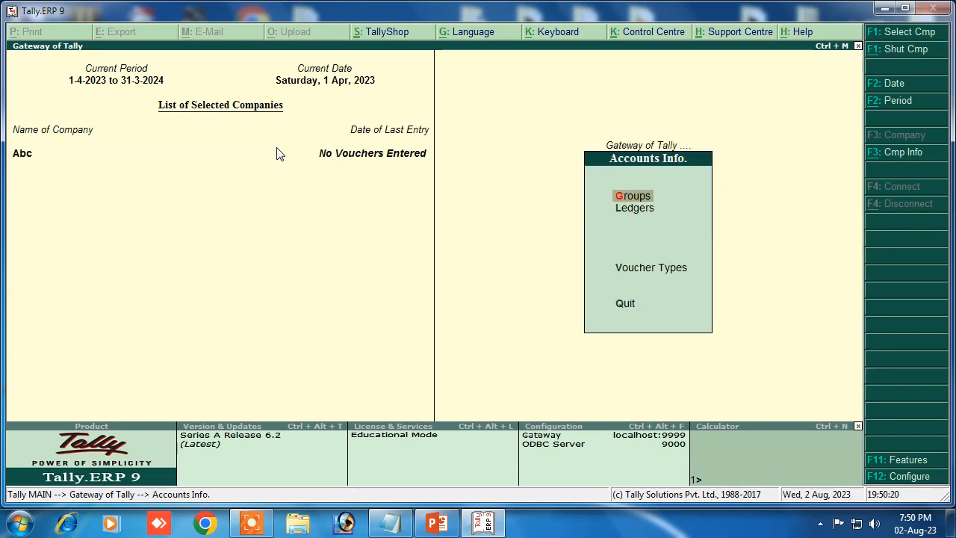
pyautogui.press('Down')
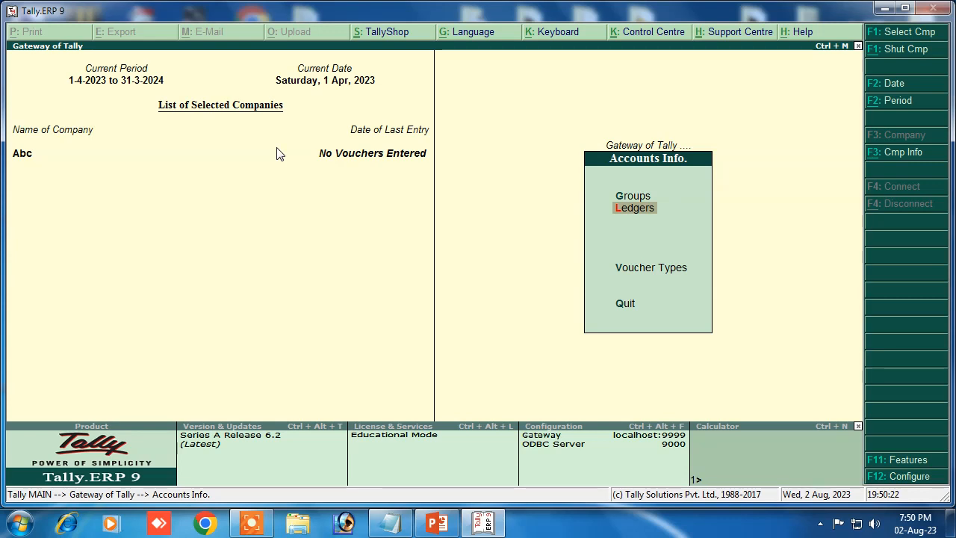
pyautogui.press('Return')
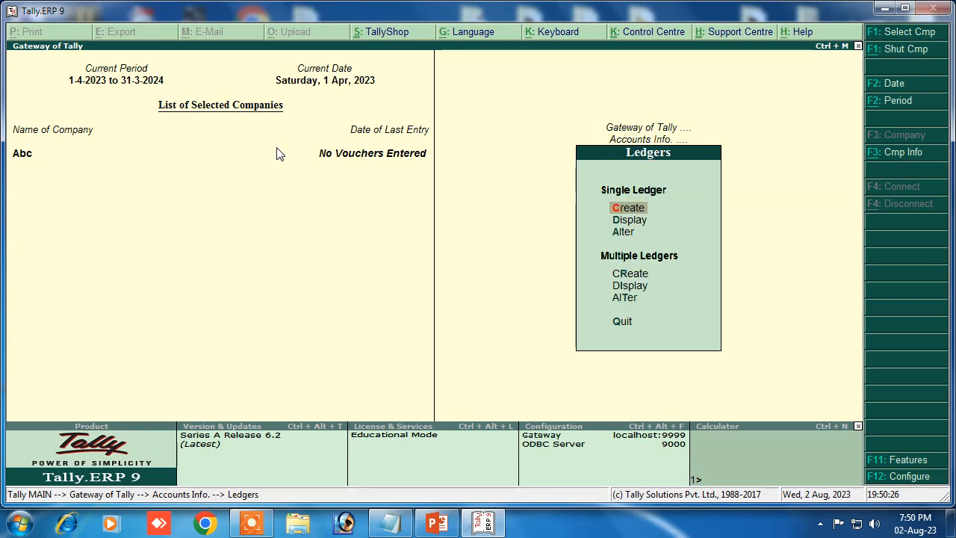
pyautogui.press('Return')
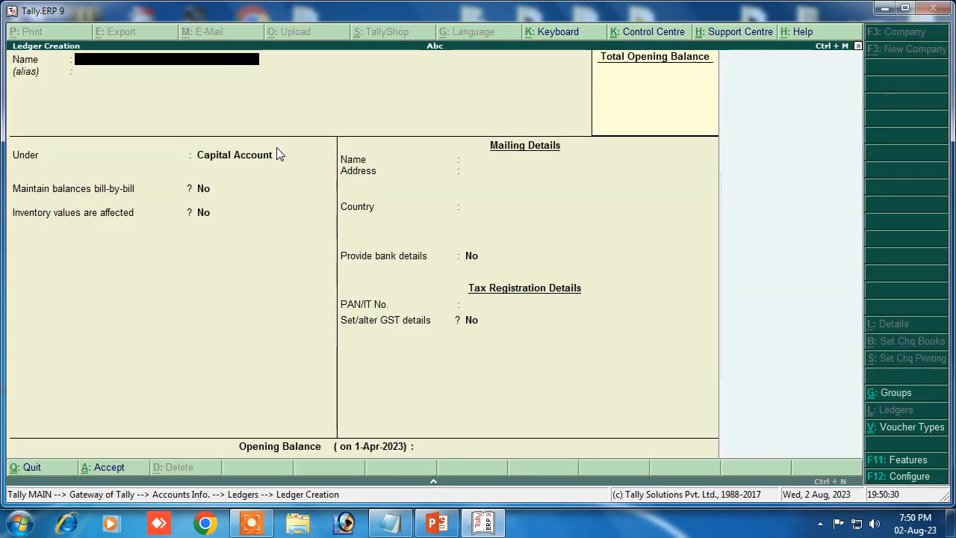
pyautogui.write('Sales')
pyautogui.press('Return')
pyautogui.press('Return')
pyautogui.write('S')
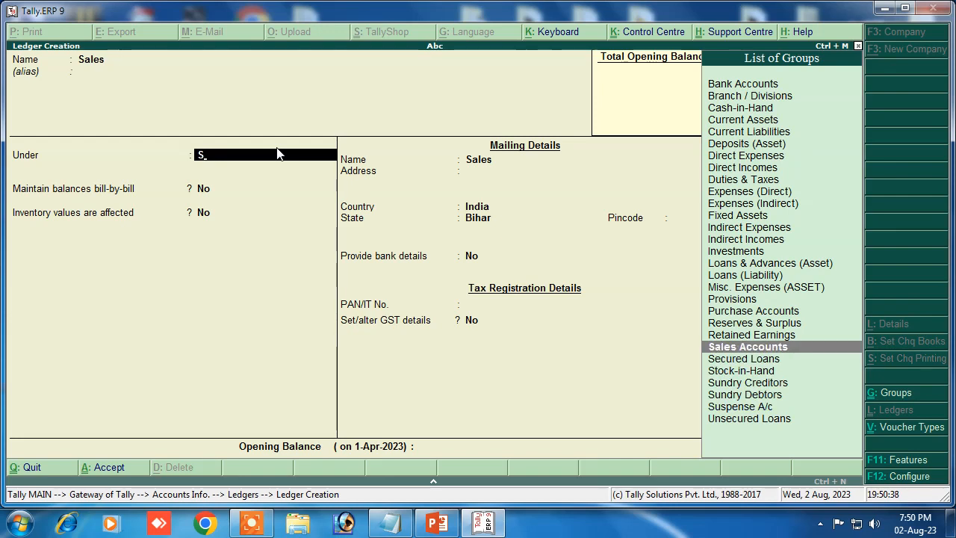
pyautogui.press('Return')
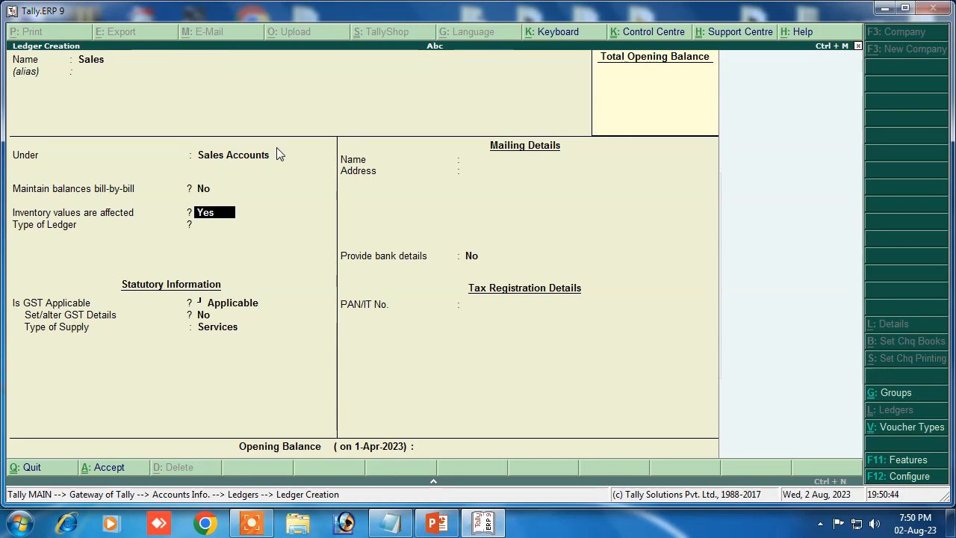
# - For the Sales ledger, keep inventory values affected at Yes, ledger type Not Applicable and GST Applicable, and set Set/alter GST Details to Yes
pyautogui.press('Return')
pyautogui.press('Return')
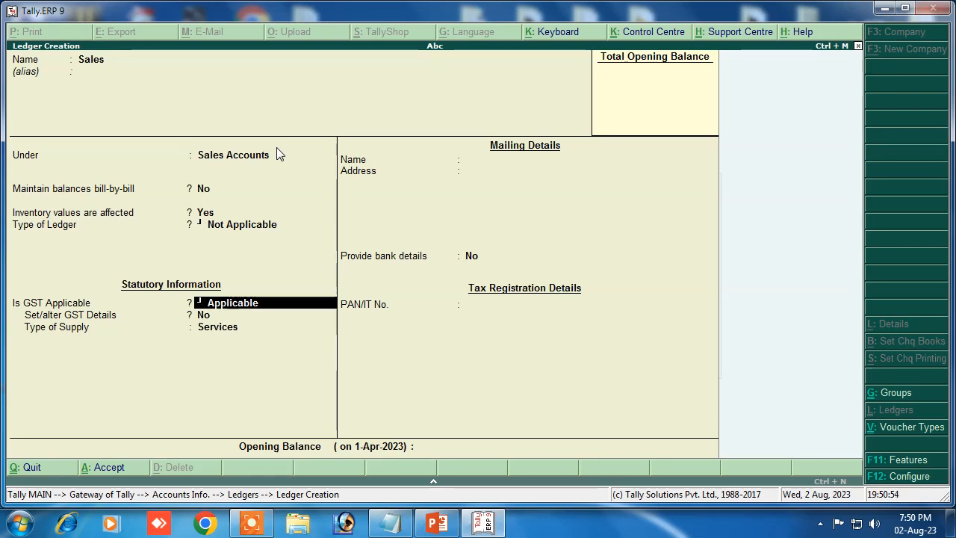
pyautogui.press('Return')
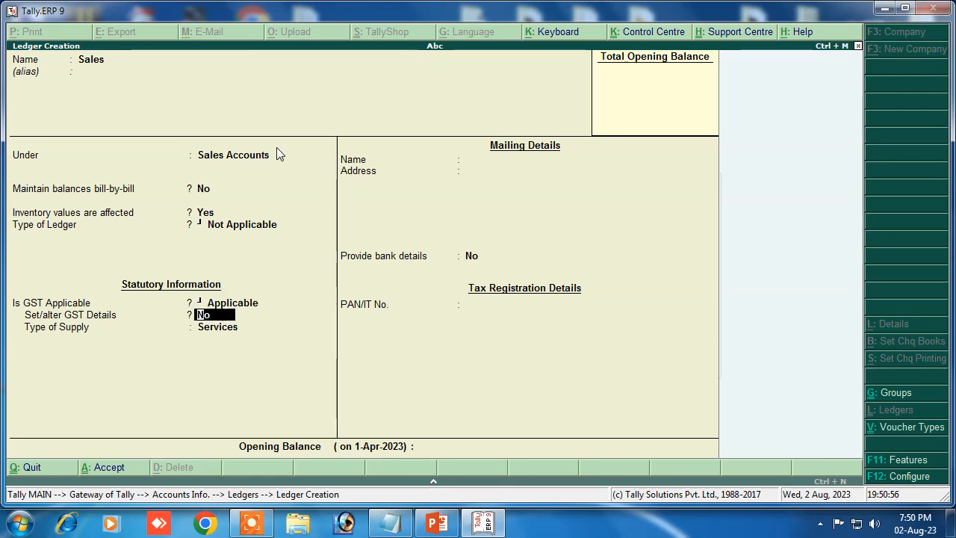
pyautogui.press('y')
pyautogui.press('Return')
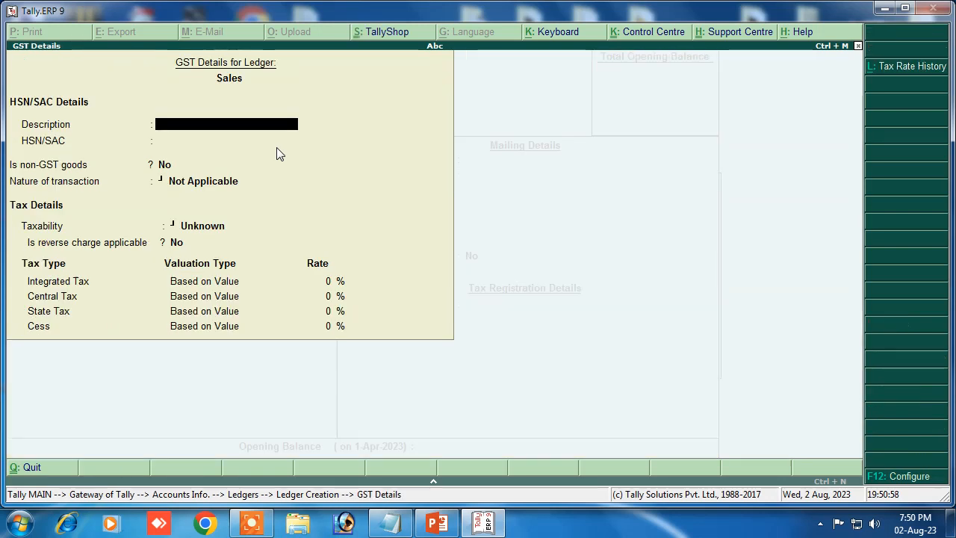
# - In the Sales ledger's GST details, enter description Goods and HSN/SAC 8545, keeping Is non-GST goods at No
pyautogui.write('Goods')
pyautogui.press('Return')
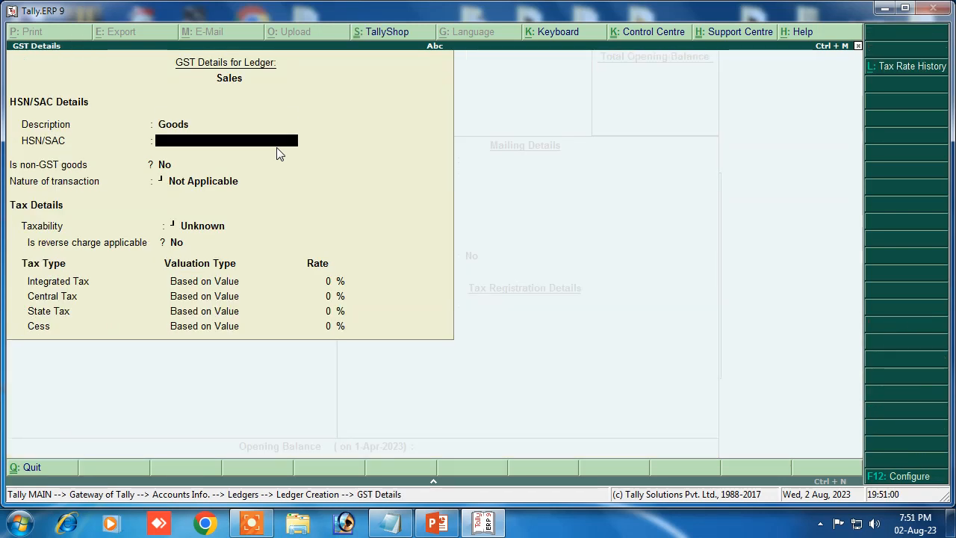
pyautogui.write('8545')
pyautogui.press('Return')
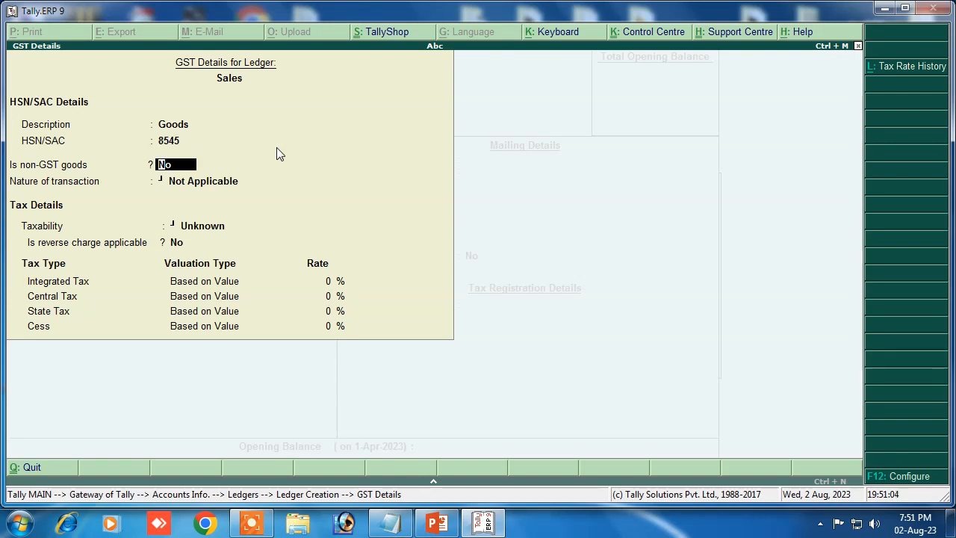
pyautogui.press('Return')
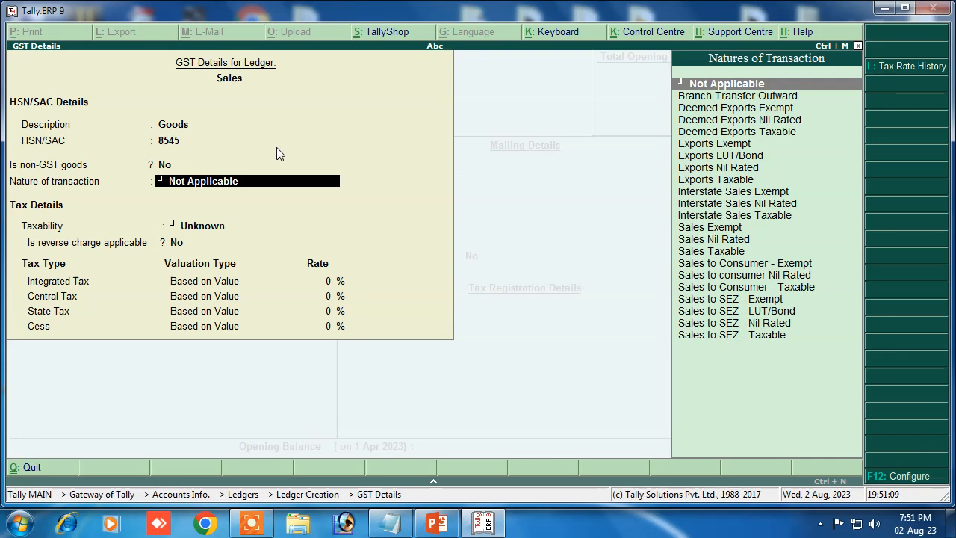
# - Choose Sales Taxable as the nature of transaction and keep reverse charge at No
pyautogui.write('S')
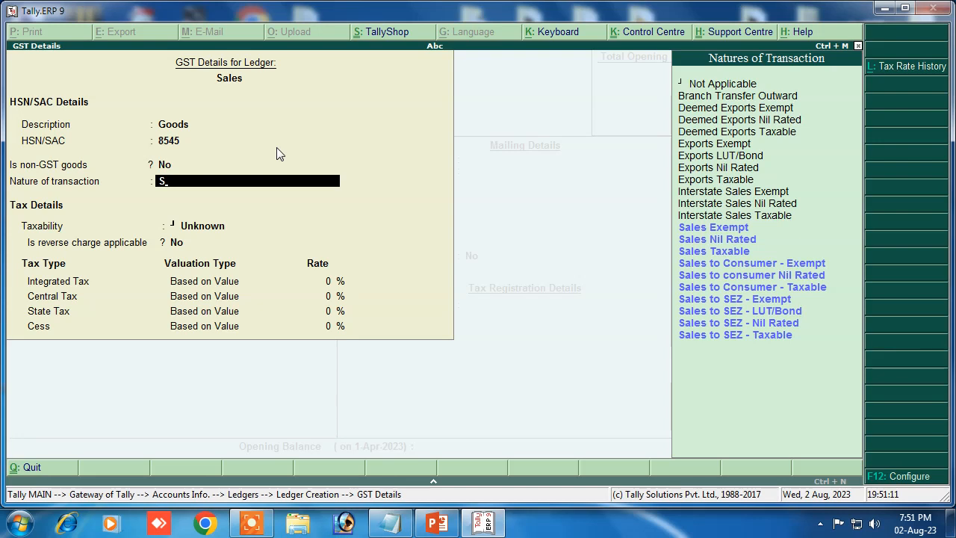
pyautogui.press('Down')
pyautogui.press('Down')
pyautogui.press('Down')
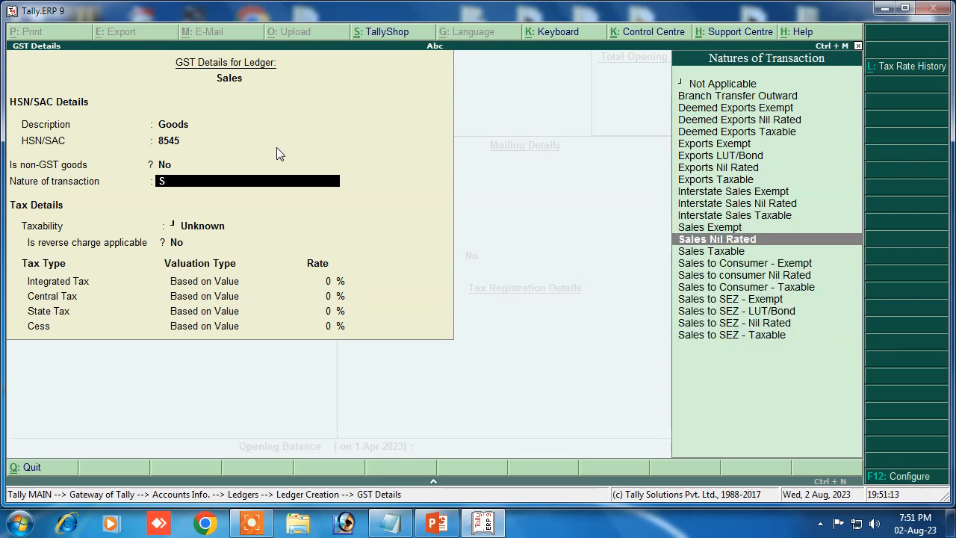
pyautogui.press('Return')
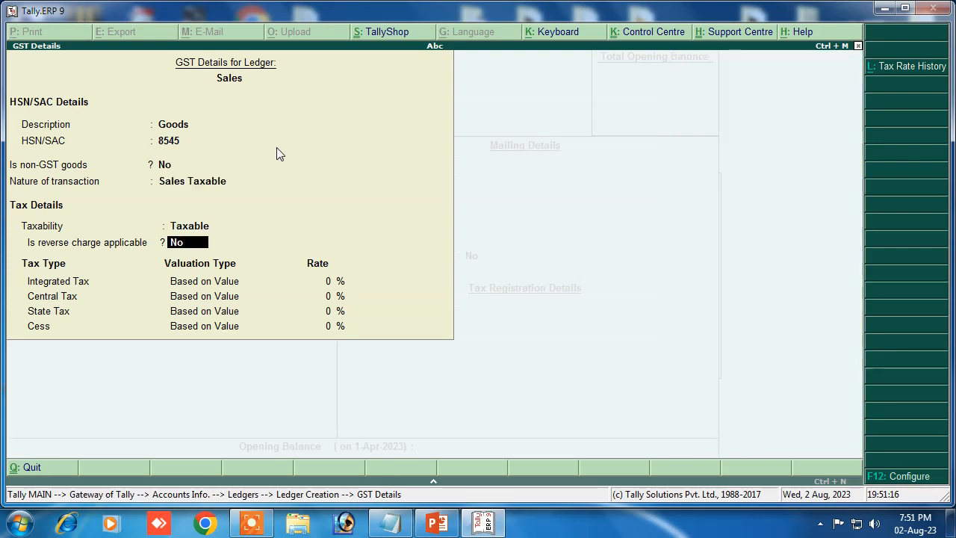
pyautogui.press('Return')
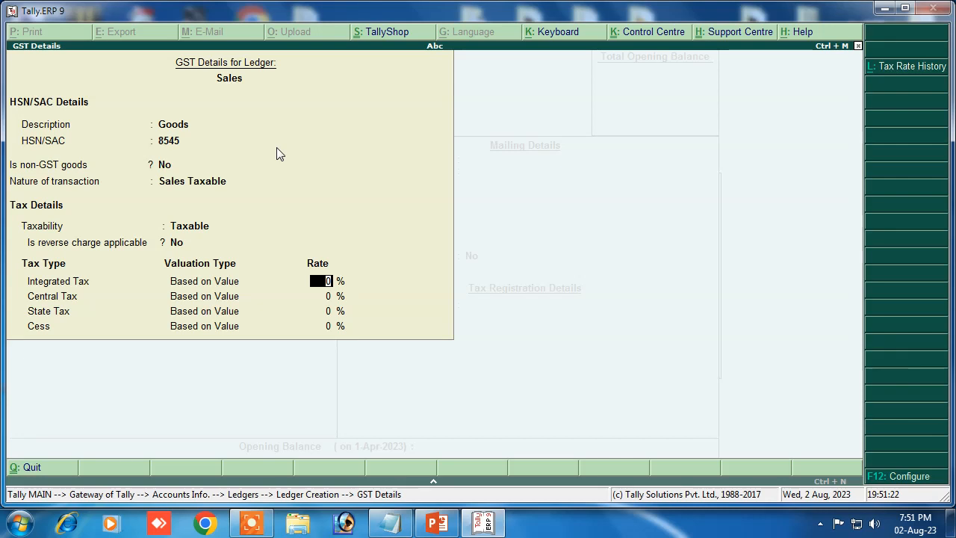
# - Set the Integrated Tax rate to 18%, accept 9% Central Tax, 9% State Tax and 0% Cess, and close the GST details
pyautogui.write('18')
pyautogui.press('Return')
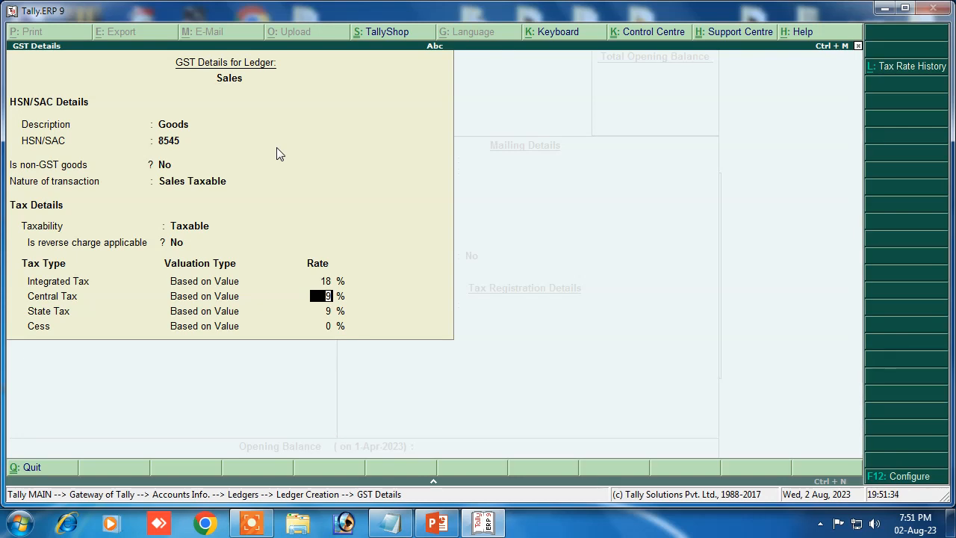
pyautogui.press('Return')
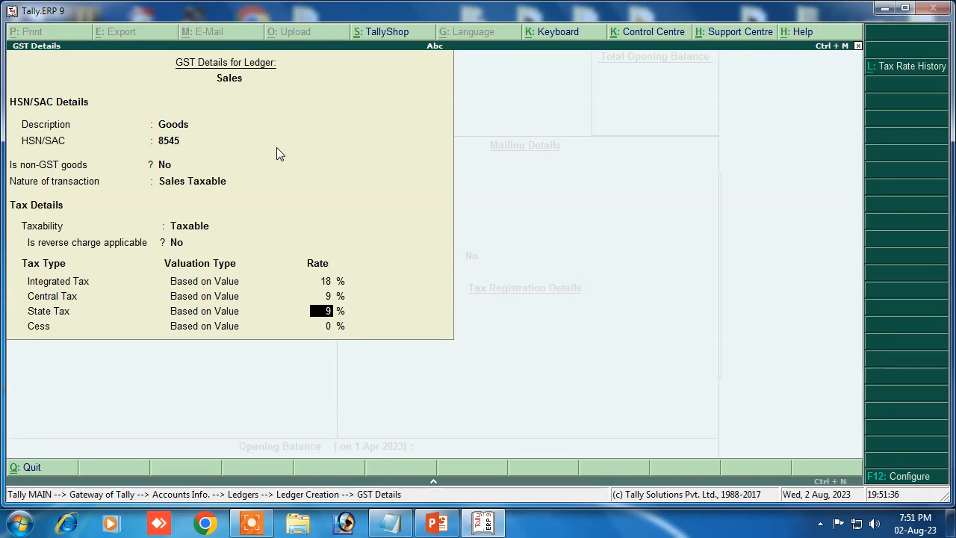
pyautogui.press('Return')
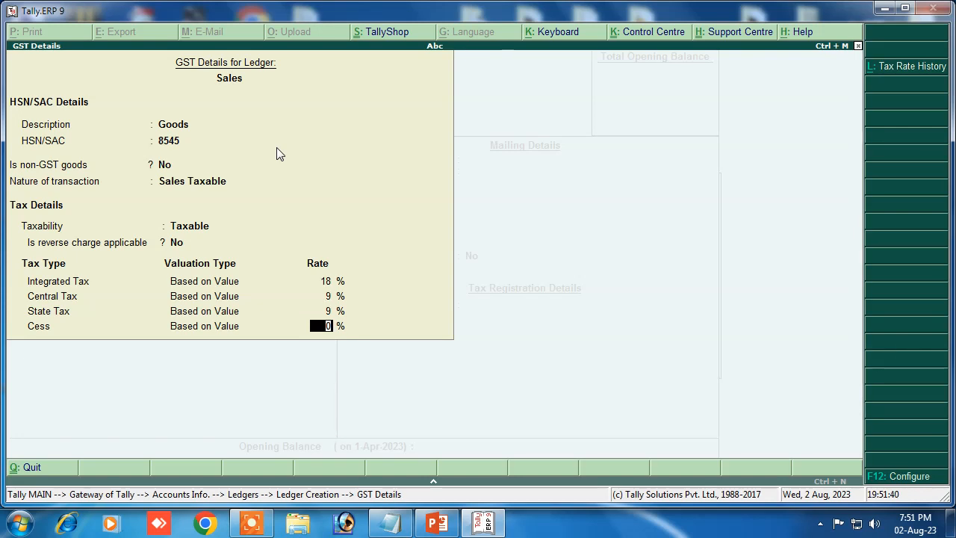
pyautogui.press('Return')
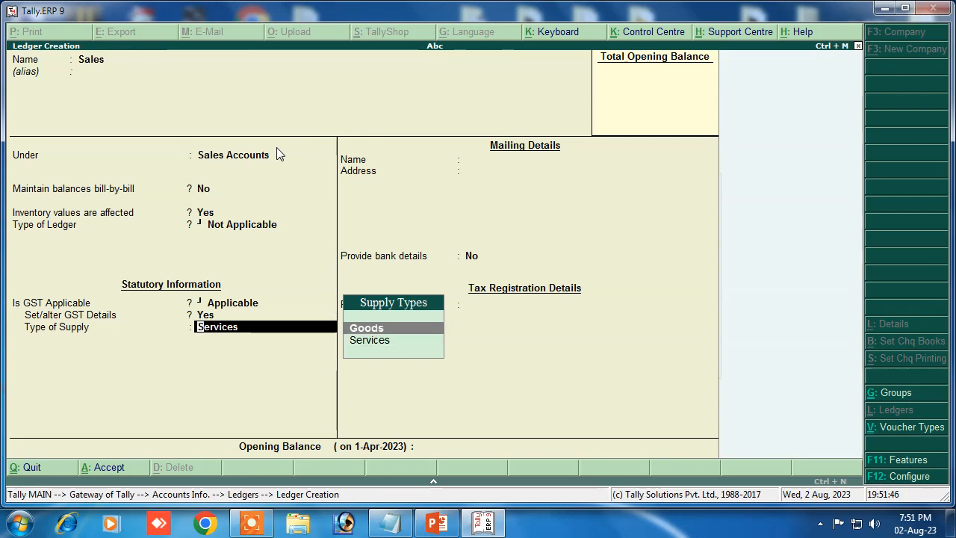
# - Set the Sales ledger's type of supply to Goods, provide no bank details and save the ledger
pyautogui.press('Return')
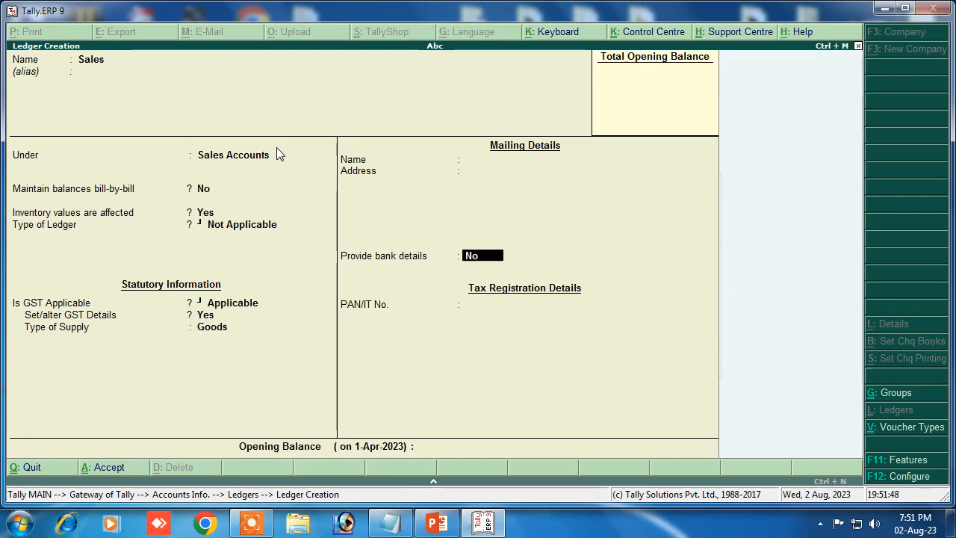
pyautogui.press('Return')
pyautogui.press('Return')
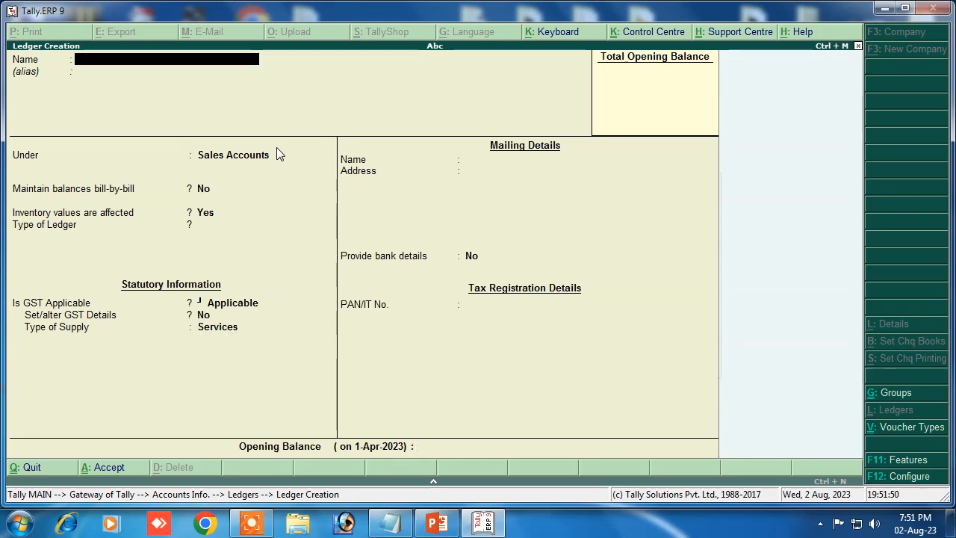
# - Name the next ledger Purchase and place it under the Purchase Accounts group instead of Sales Accounts
pyautogui.write('Pur')
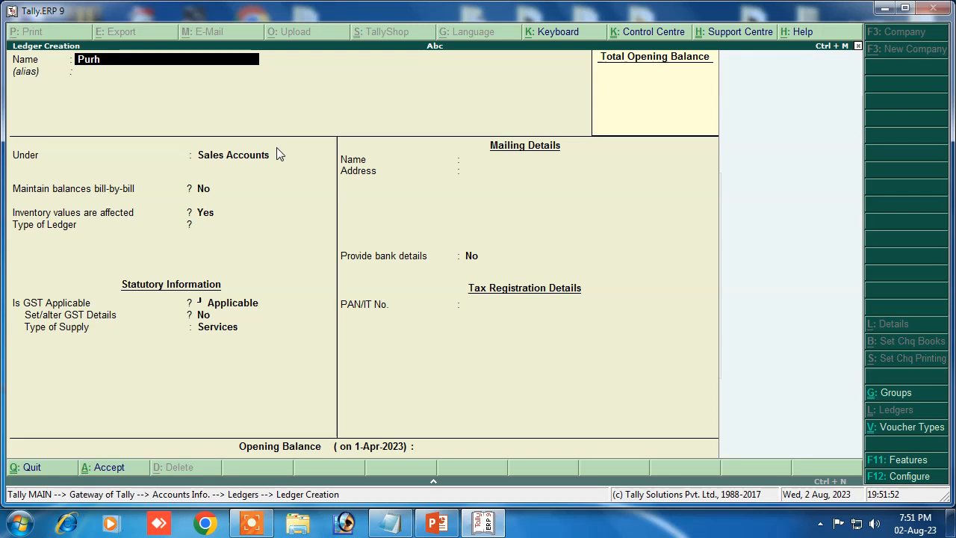
pyautogui.write('chase')
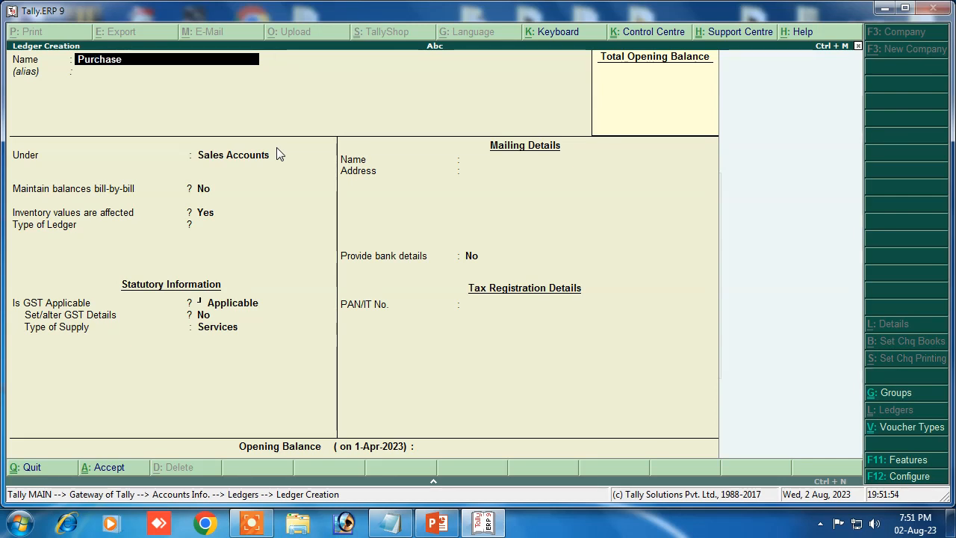
pyautogui.press('Return')
pyautogui.press('p')
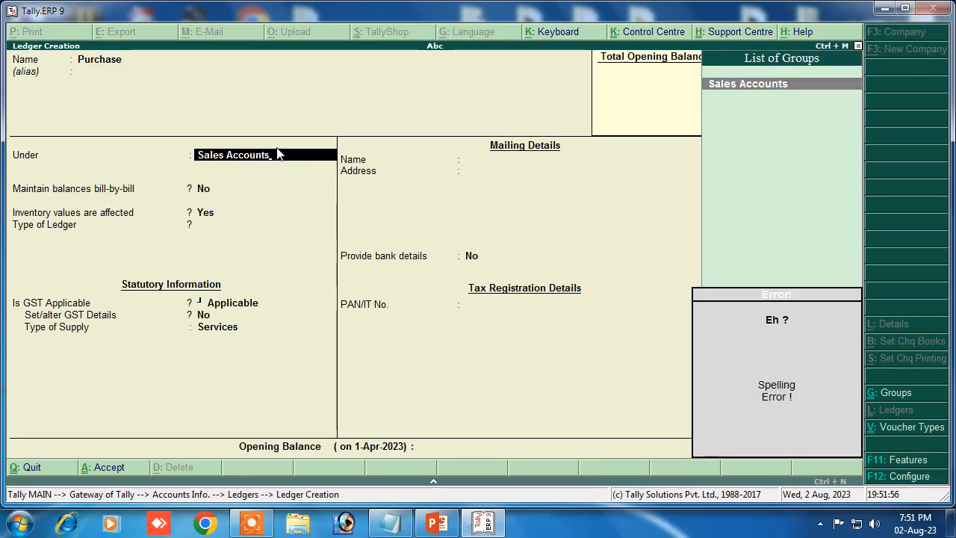
pyautogui.press('BackSpace')
pyautogui.press('BackSpace')
pyautogui.press('BackSpace')
pyautogui.press('BackSpace')
pyautogui.press('BackSpace')
pyautogui.press('BackSpace')
pyautogui.press('BackSpace')
pyautogui.press('BackSpace')
pyautogui.press('BackSpace')
pyautogui.press('BackSpace')
pyautogui.press('BackSpace')
pyautogui.press('BackSpace')
pyautogui.press('BackSpace')
pyautogui.press('BackSpace')
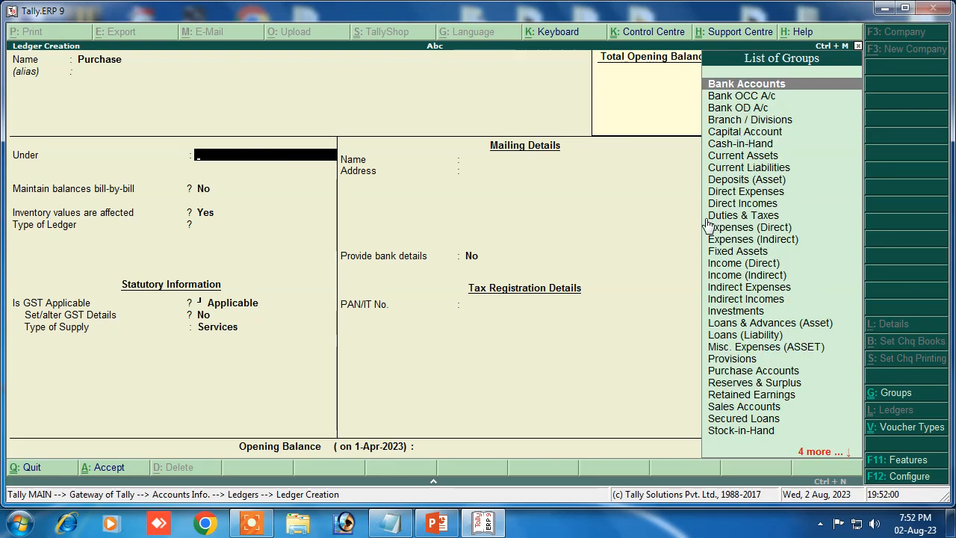
pyautogui.click(745, 371)
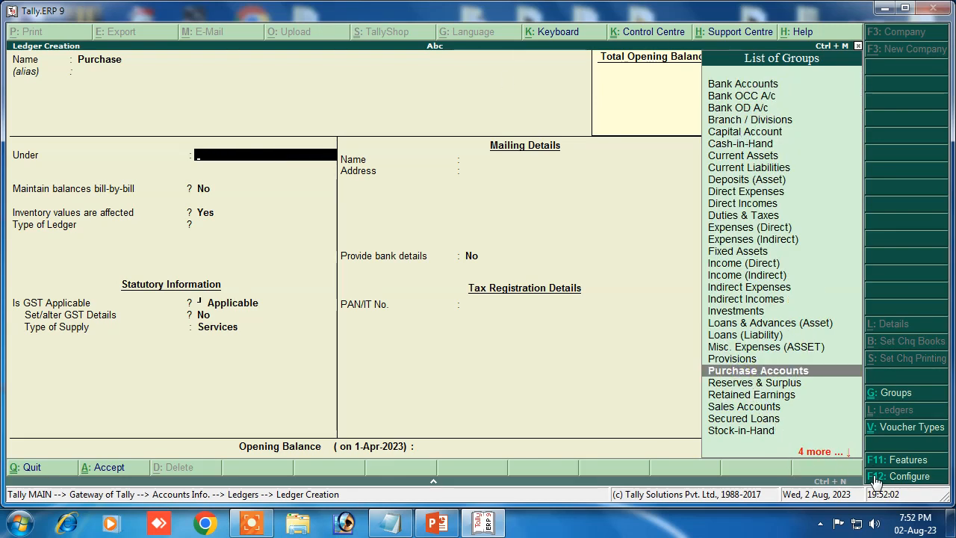
pyautogui.press('Return')
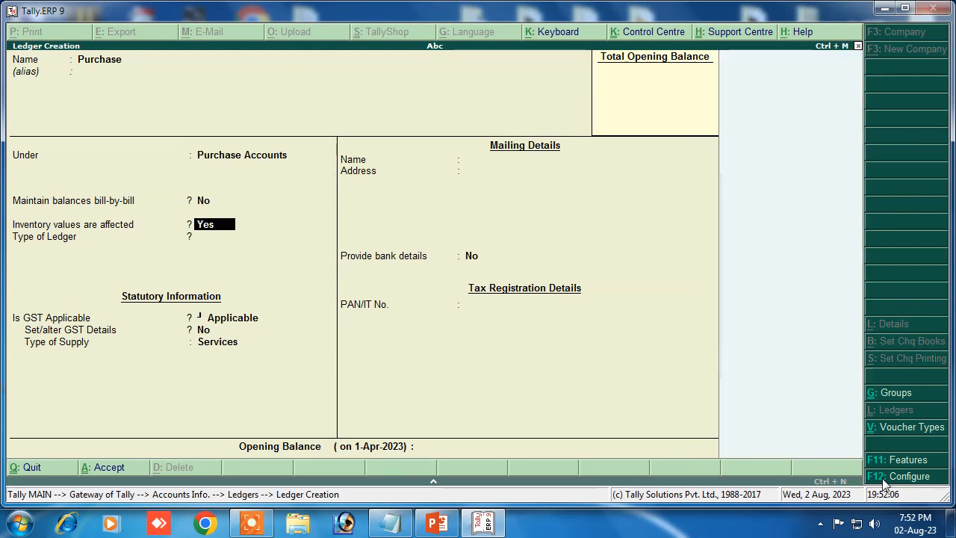
# - Keep inventory values affected at Yes and GST as Applicable for the Purchase ledger, and enable setting its GST details
pyautogui.press('Return')
pyautogui.press('Return')
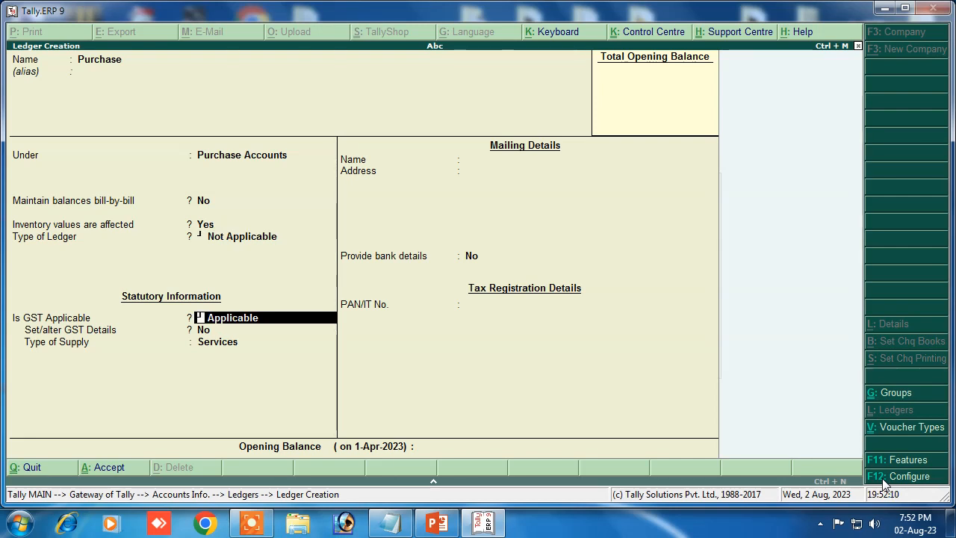
pyautogui.press('Return')
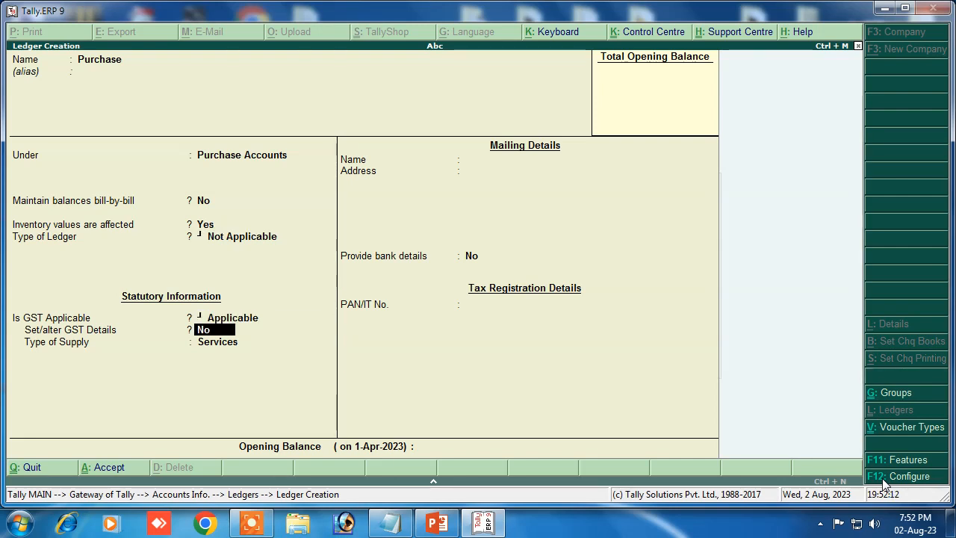
pyautogui.press('y')
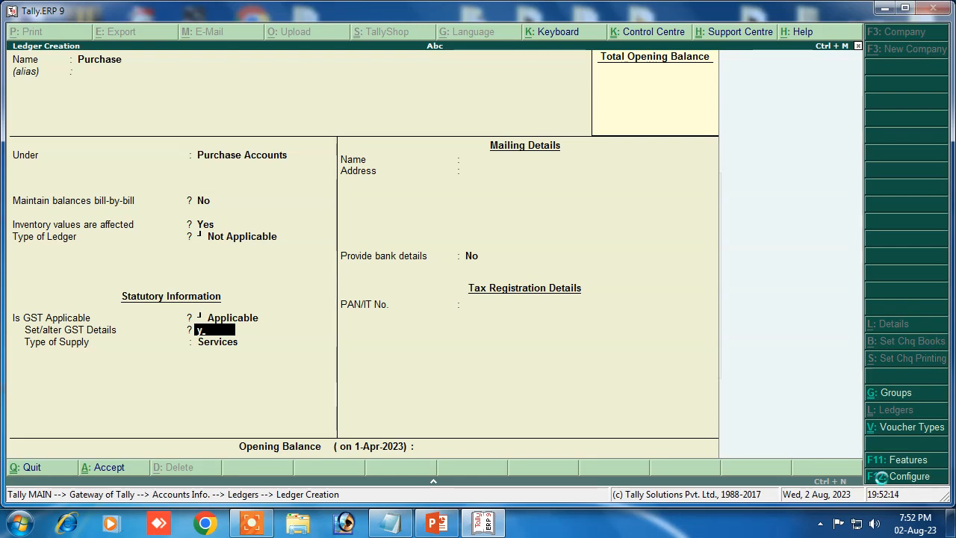
pyautogui.press('Return')
# - Describe the Purchase ledger's GST item as Goods with HSN/SAC 545454, keeping non-GST goods at No
pyautogui.write('Goods')
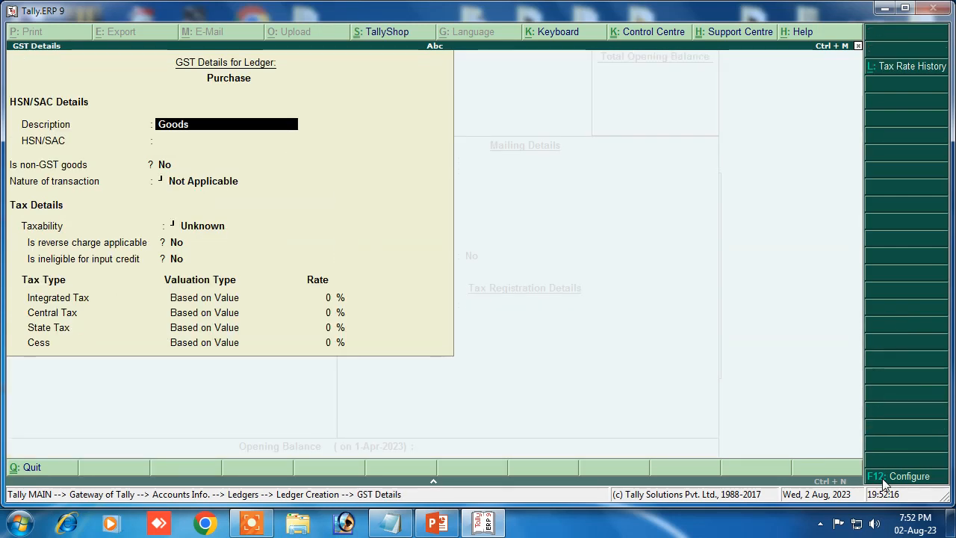
pyautogui.press('Return')
pyautogui.write('545454')
pyautogui.press('Return')
pyautogui.press('Return')
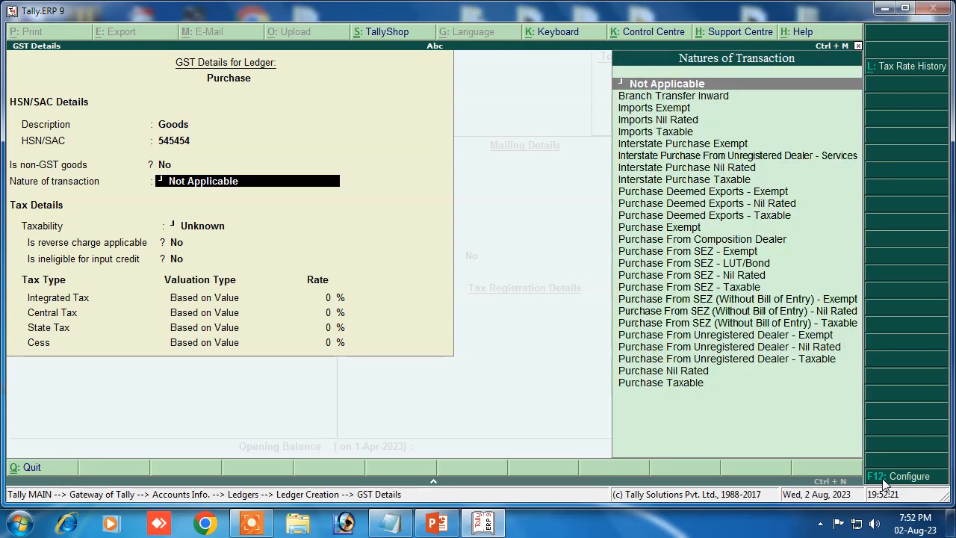
# - Choose Purchase Taxable as the nature of transaction and keep reverse charge and input credit ineligibility at No
pyautogui.write('P')
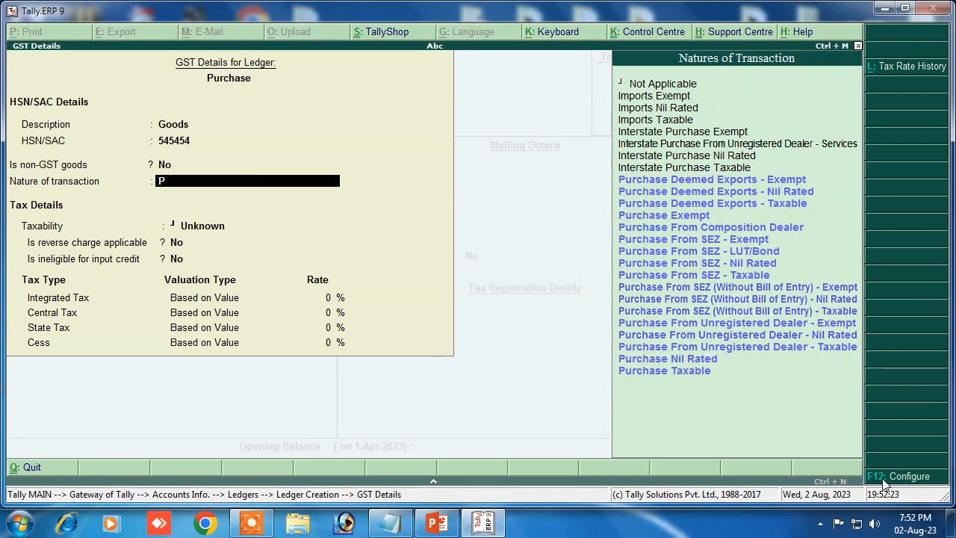
pyautogui.press('Down')
pyautogui.press('Down')
pyautogui.press('Down')
pyautogui.press('Down')
pyautogui.press('Down')
pyautogui.press('Down')
pyautogui.press('Down')
pyautogui.press('Down')
pyautogui.press('Down')
pyautogui.press('Down')
pyautogui.press('Down')
pyautogui.press('Down')
pyautogui.press('Down')
pyautogui.press('Down')
pyautogui.press('Down')
pyautogui.press('Down')
pyautogui.press('Down')
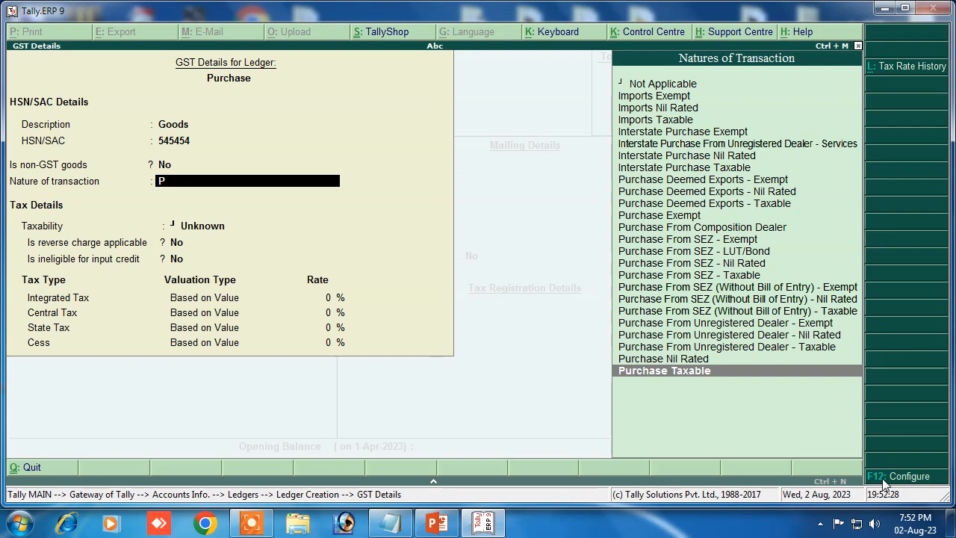
pyautogui.press('Return')
pyautogui.press('Return')
pyautogui.press('Return')
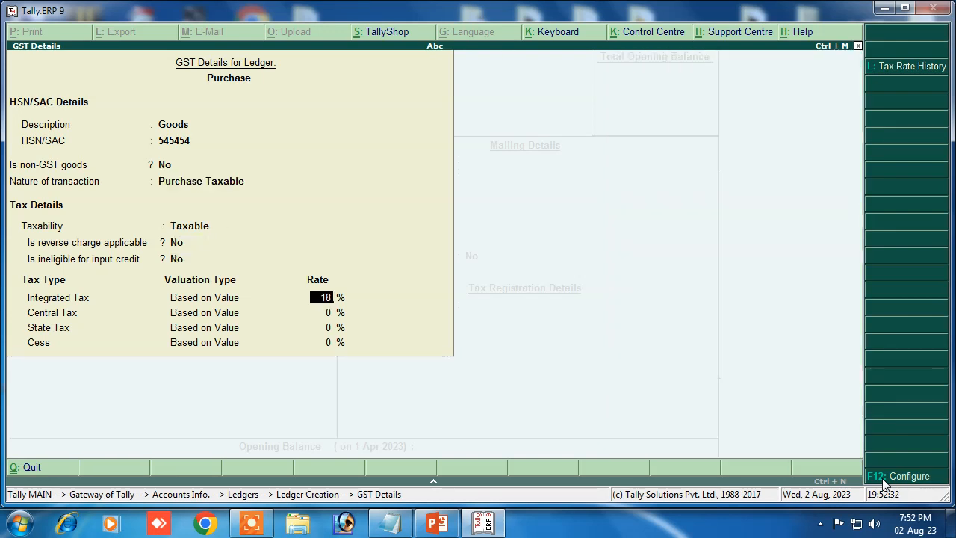
# - Set the Purchase ledger's Integrated Tax rate to 18%, accept 9% Central Tax, 9% State Tax and 0% Cess, and close the GST details
pyautogui.press('Return')
pyautogui.press('Return')
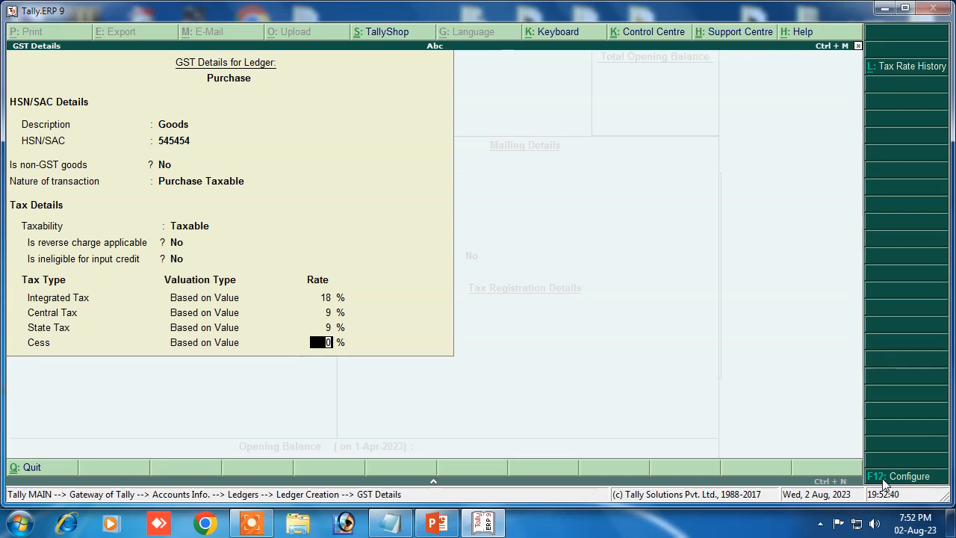
pyautogui.press('Return')
# - Set the Purchase ledger's type of supply to Goods and save the ledger
pyautogui.press('Up')
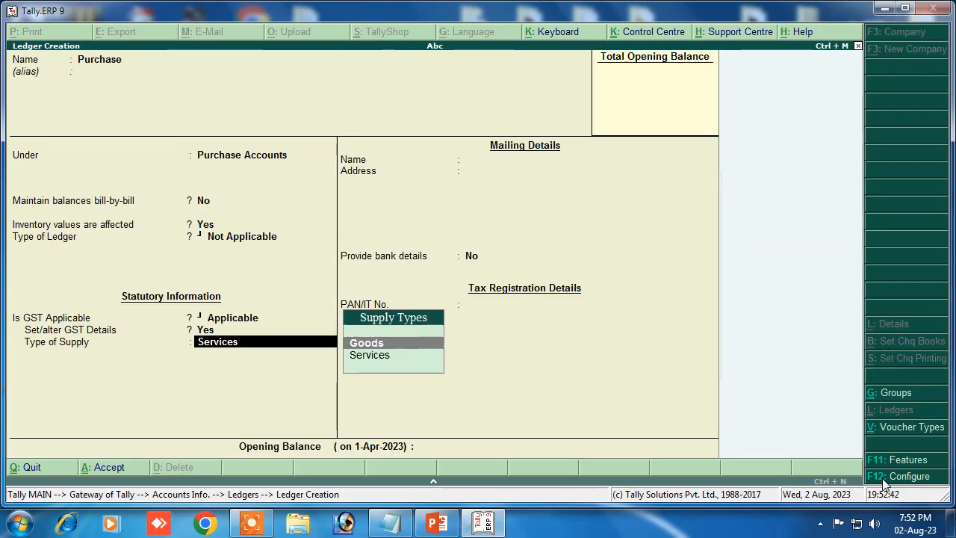
pyautogui.press('Return')
pyautogui.press('Return')
# - Name the next ledger Cgst and place it under the Duties & Taxes group
pyautogui.write('Cgst')
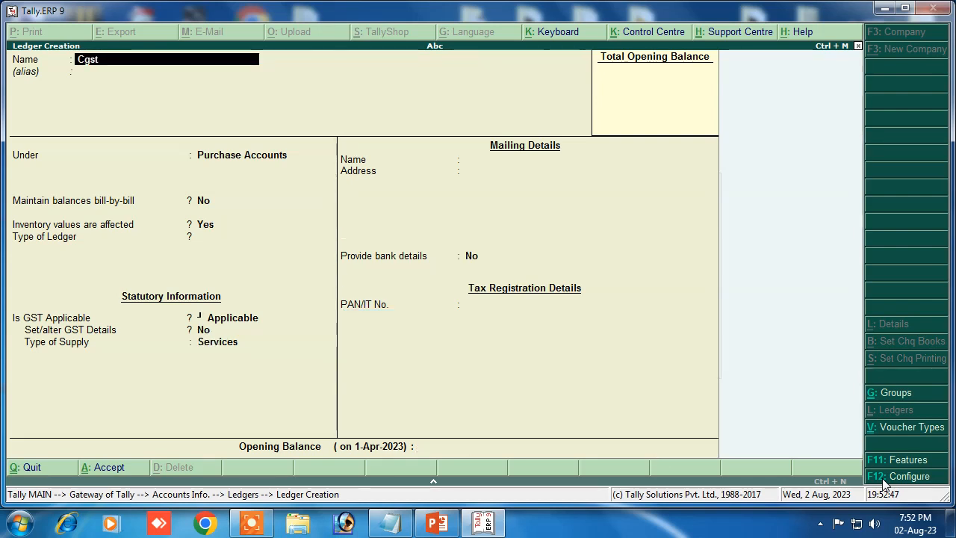
pyautogui.press('Return')
pyautogui.press('Return')
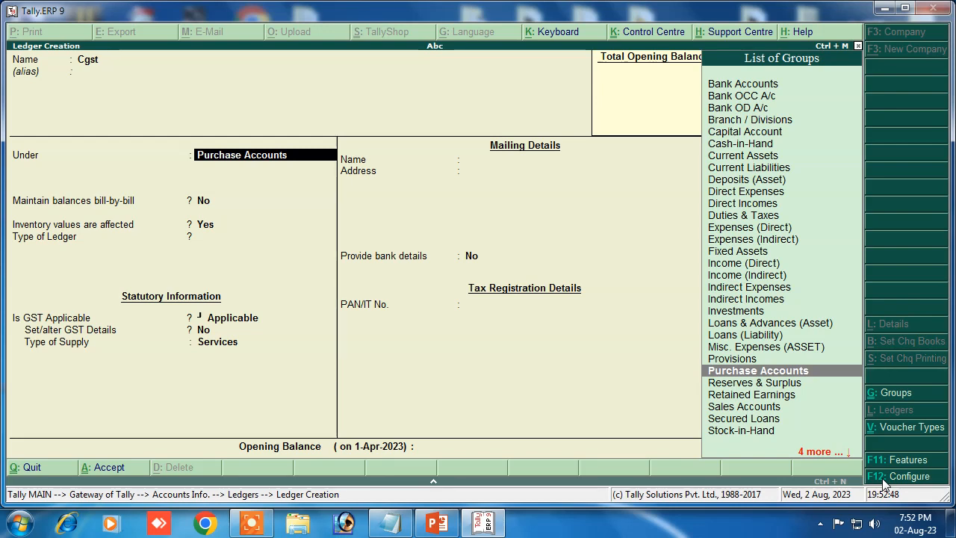
pyautogui.write('D')
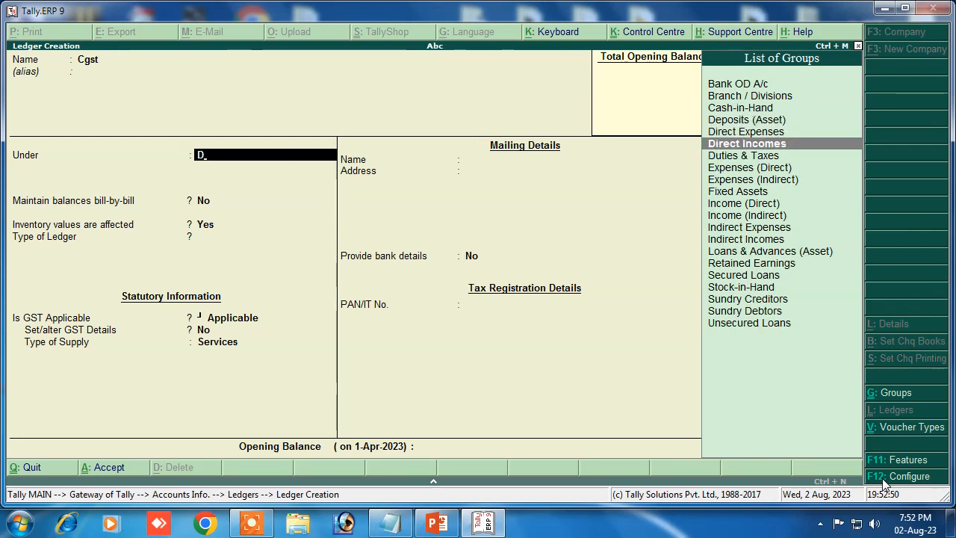
pyautogui.press('Down')
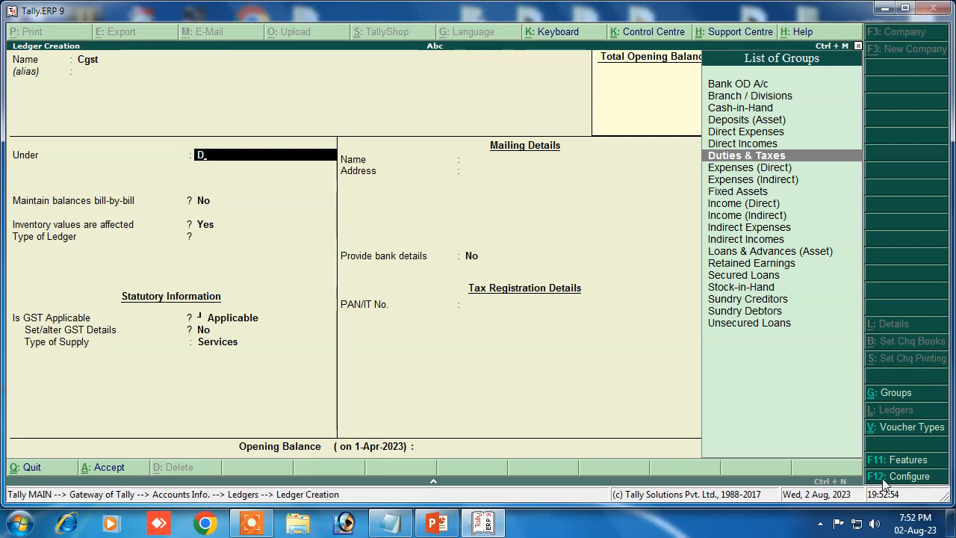
pyautogui.press('Return')
# - Set the Cgst ledger's type of duty to GST and its tax type to Central Tax, keeping inventory values affected at No
pyautogui.press('Up')
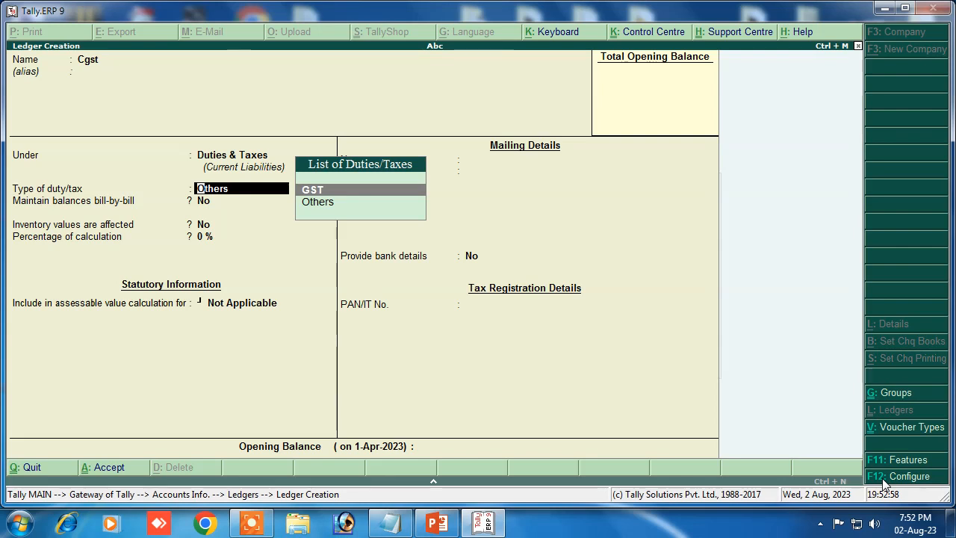
pyautogui.press('Return')
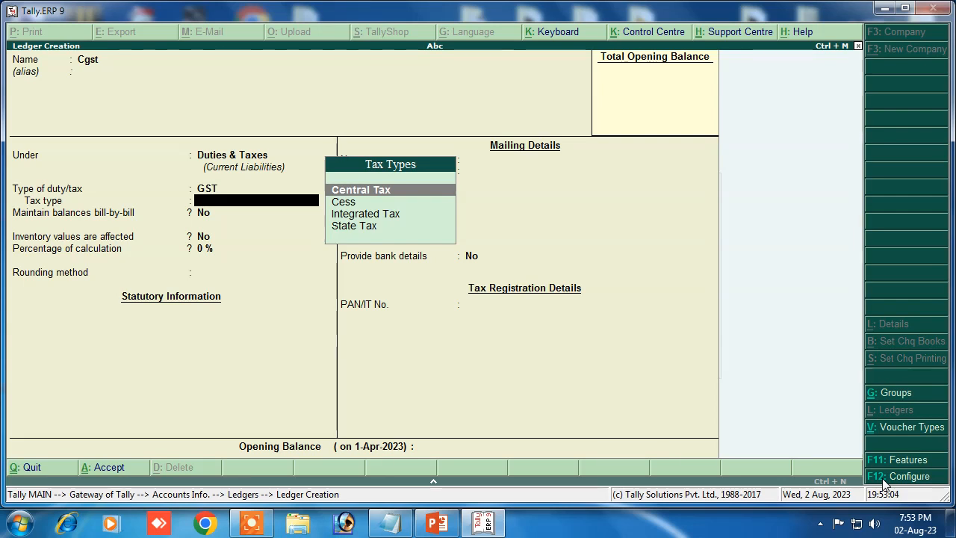
pyautogui.press('Return')
pyautogui.press('Return')
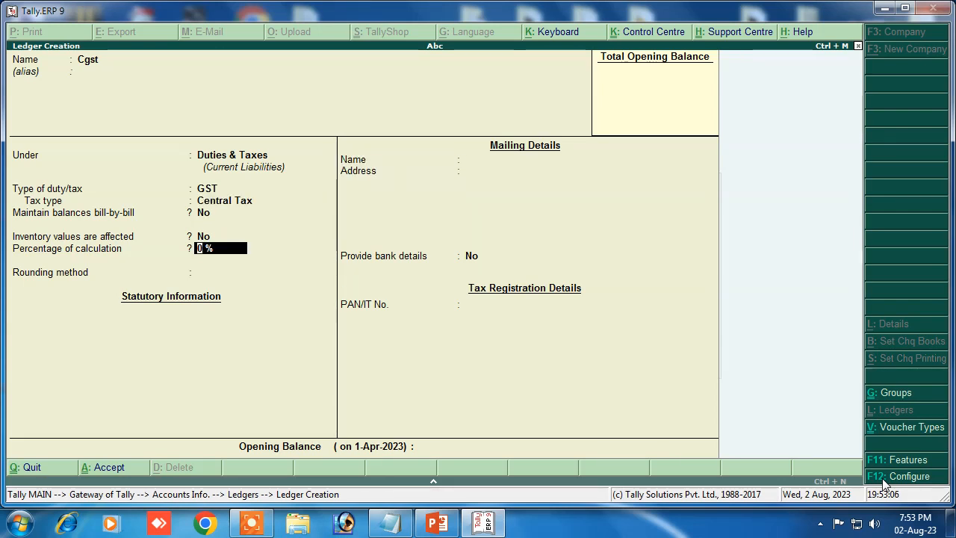
# - Set the Cgst ledger's percentage of calculation to 9% with Normal Rounding and save the ledger
pyautogui.write('9')
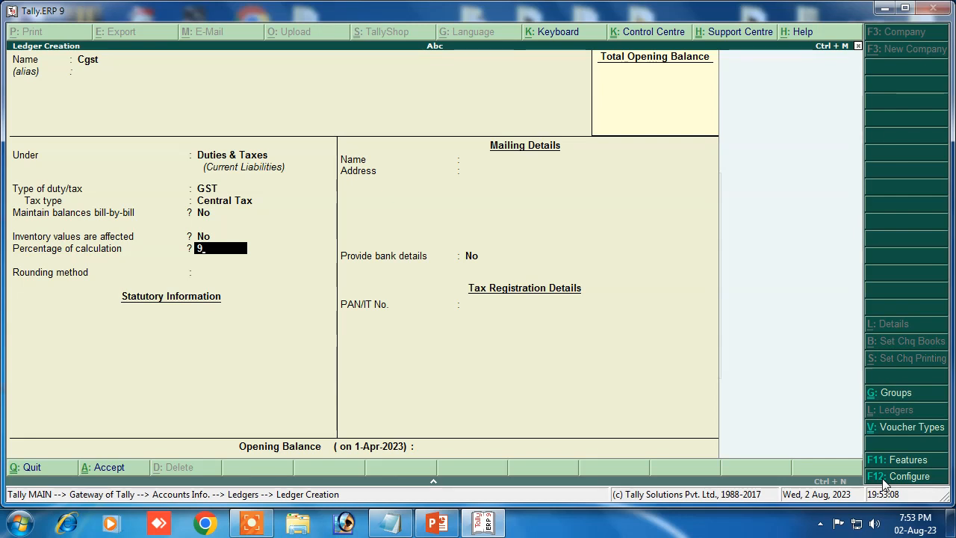
pyautogui.press('Return')
pyautogui.press('Down')
pyautogui.press('Down')
pyautogui.press('Return')
pyautogui.press('Return')
pyautogui.press('Return')
pyautogui.press('y')
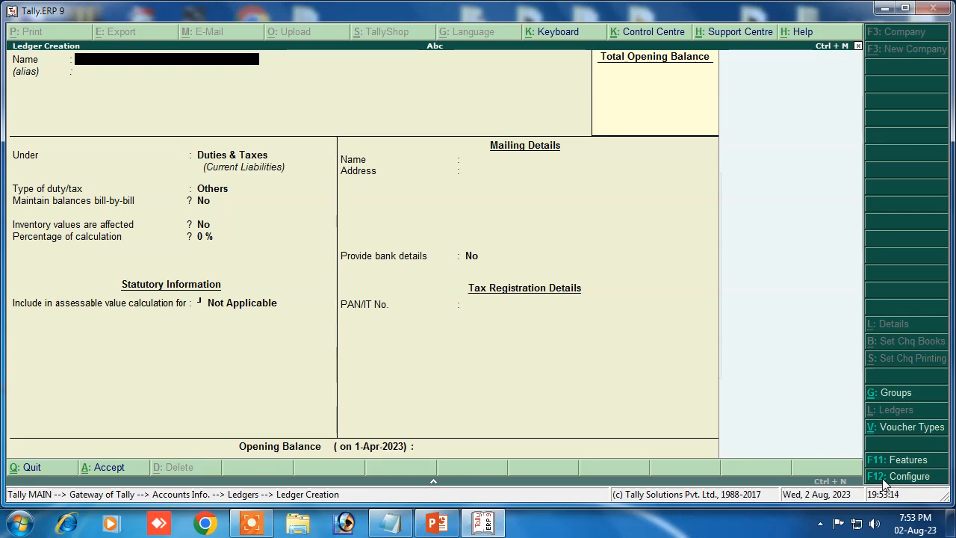
# - Name the next ledger Sgst and keep it under the Duties & Taxes group
pyautogui.write('Sgst')
pyautogui.press('Return')
pyautogui.press('Return')
pyautogui.press('Return')
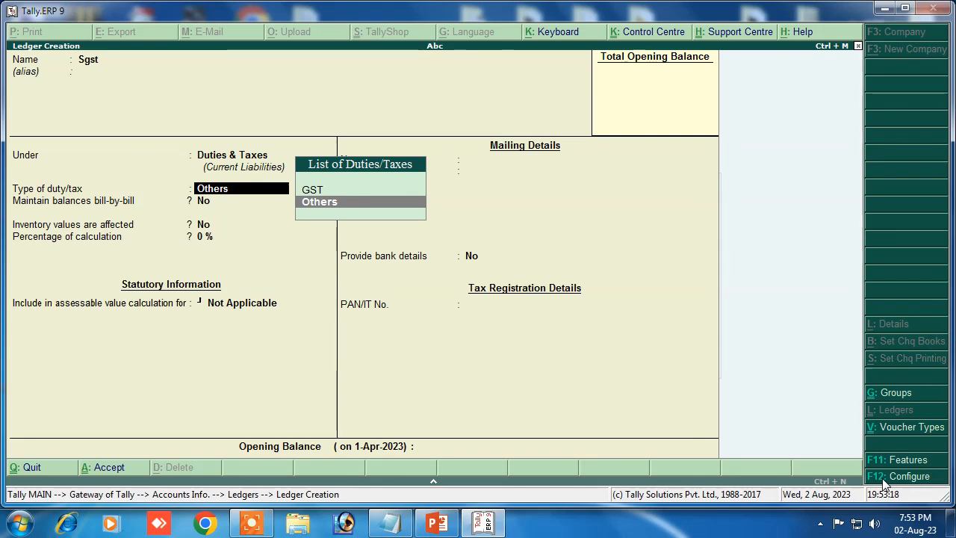
# - Set the Sgst ledger's type of duty to GST and its tax type to State Tax
pyautogui.press('Up')
pyautogui.press('Return')
pyautogui.press('Down')
pyautogui.press('Down')
pyautogui.press('Down')
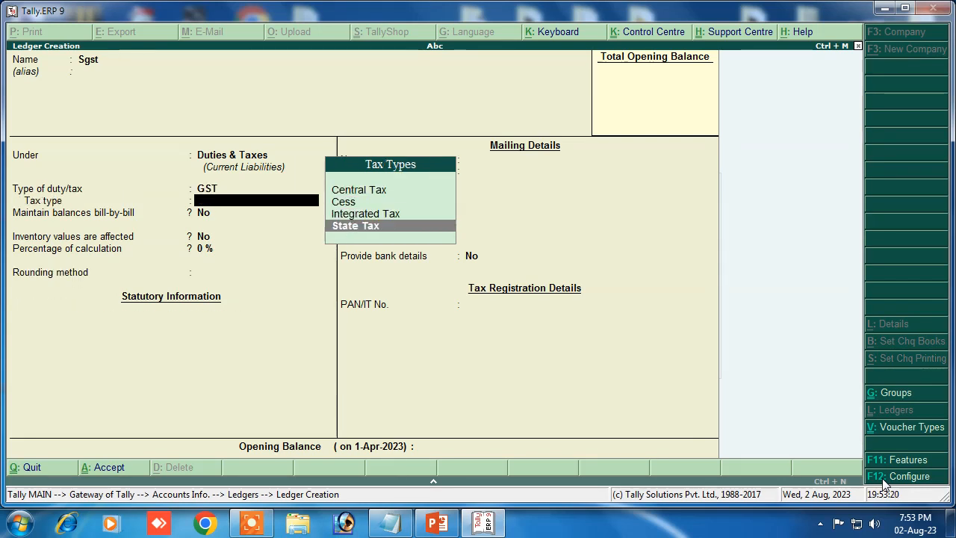
pyautogui.press('Return')
# - Set the Sgst ledger's percentage of calculation to 9% with Normal Rounding and save the ledger
pyautogui.press('Return')
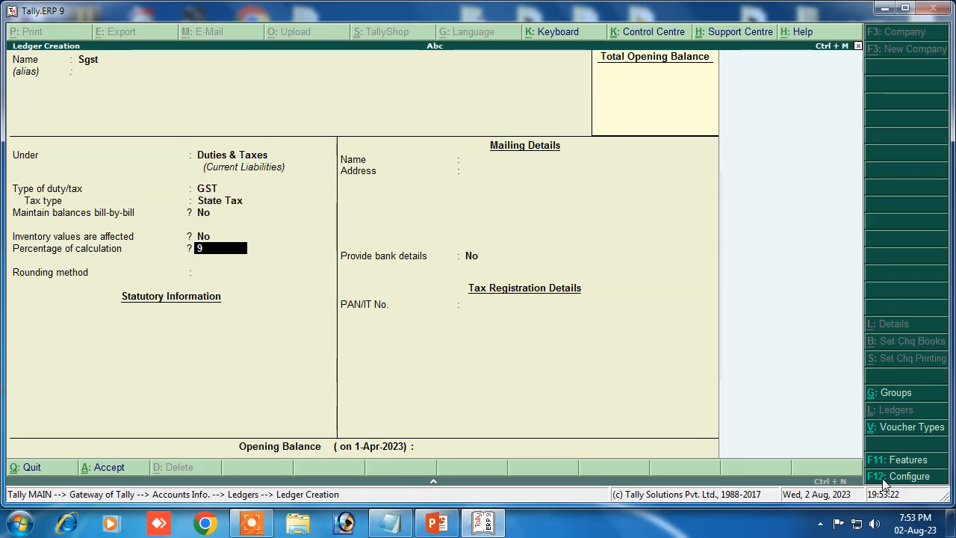
pyautogui.press('Return')
pyautogui.press('Down')
pyautogui.press('Down')
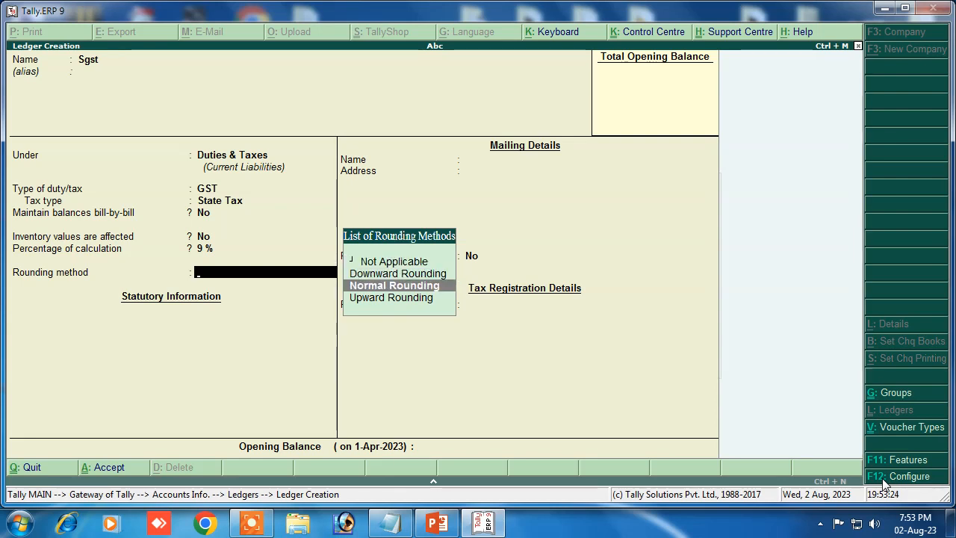
pyautogui.press('Return')
pyautogui.press('Return')
pyautogui.press('Return')
pyautogui.press('Return')
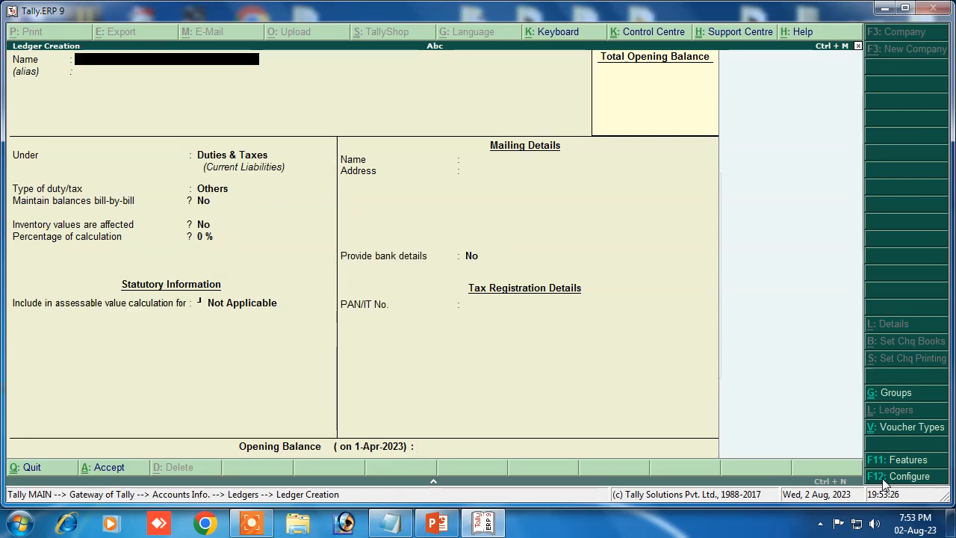
# - Enter the supplier's name for the next ledger and place it under the Sundry Creditors group
pyautogui.write('Raj')
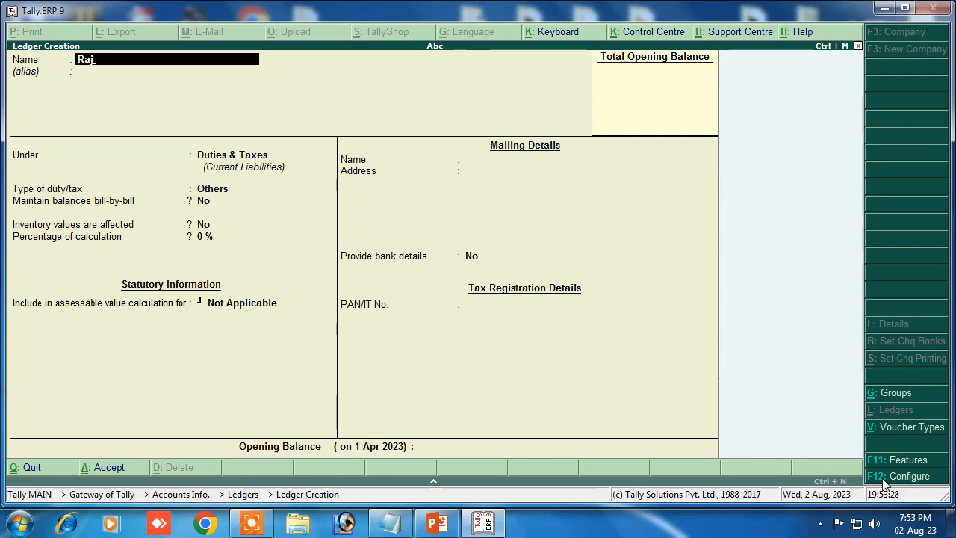
pyautogui.press('Return')
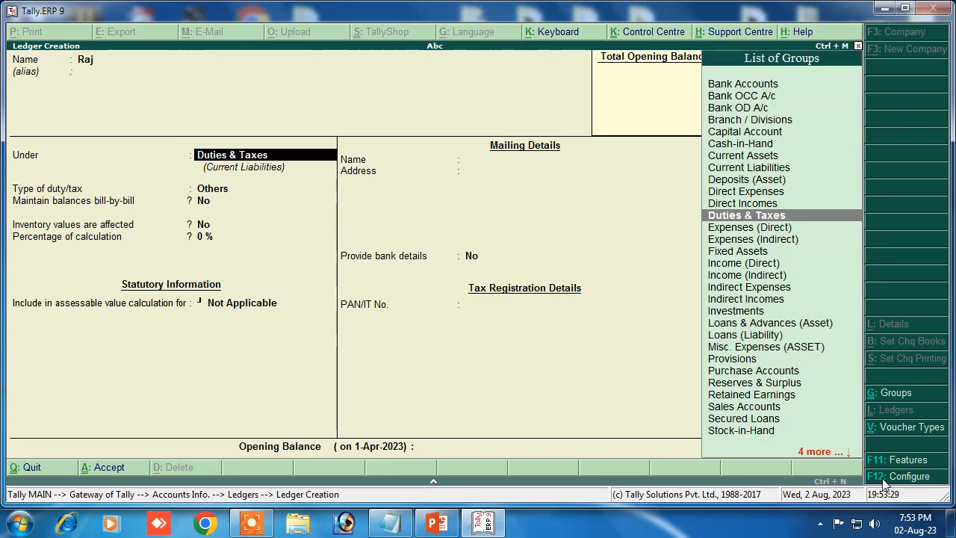
pyautogui.write('S')
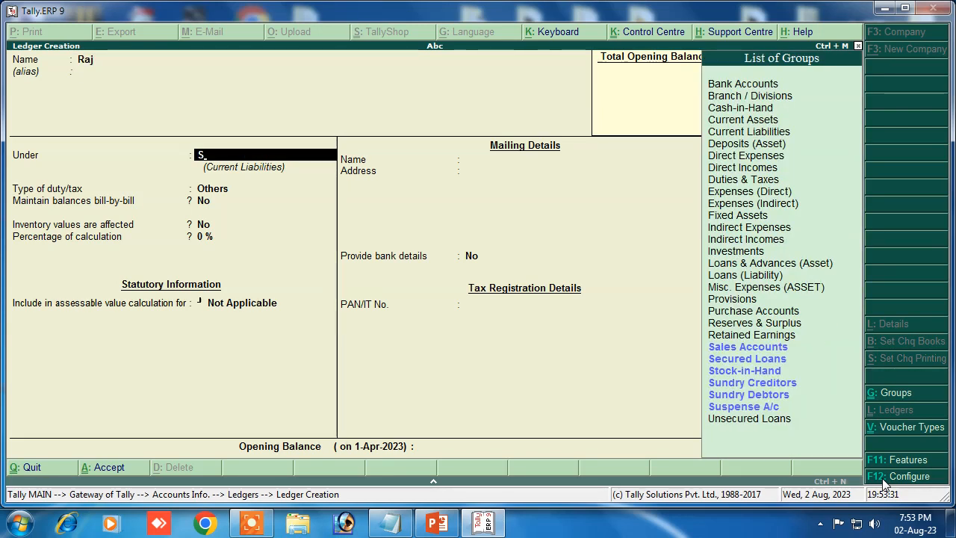
pyautogui.press('Down')
pyautogui.press('Down')
pyautogui.press('Down')
pyautogui.press('Down')
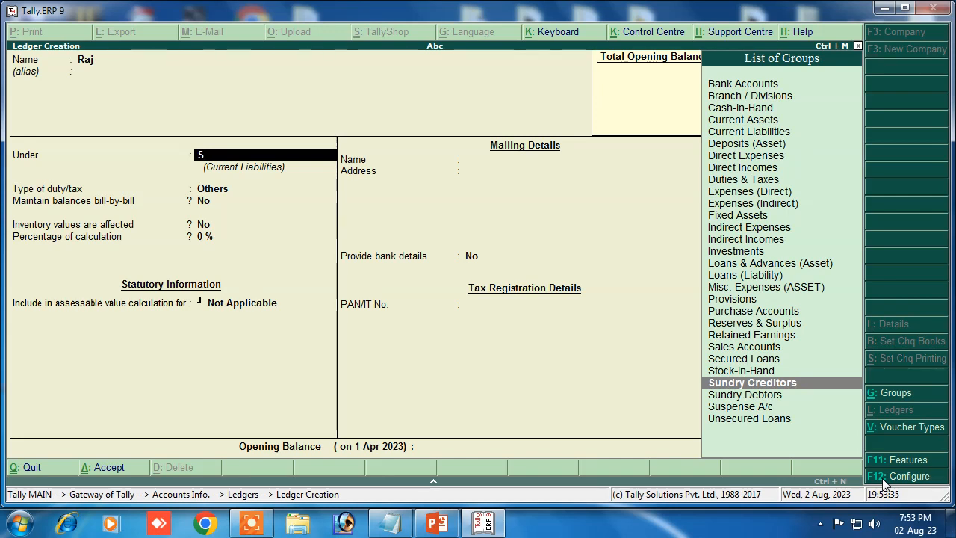
pyautogui.press('Return')
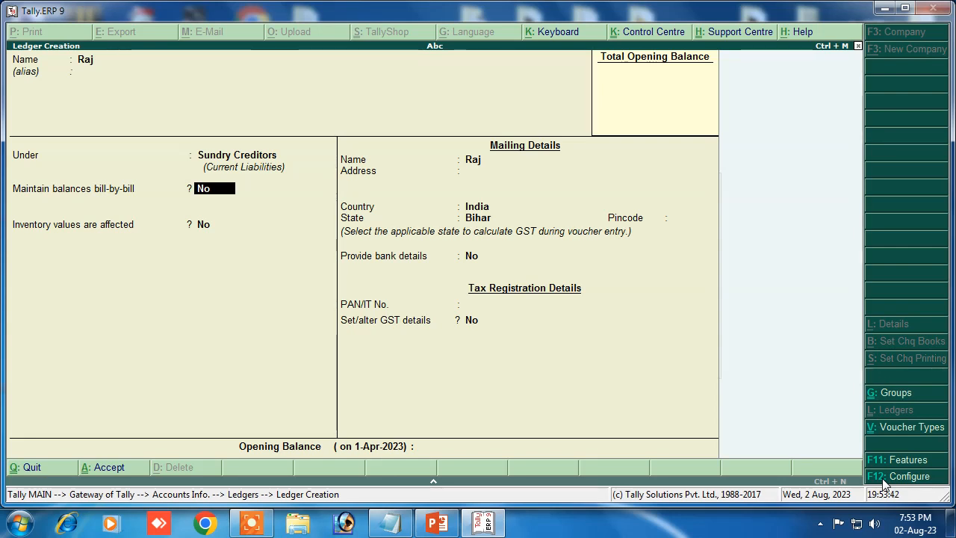
# - Maintain the supplier's balances bill-by-bill without a default credit period and accept the mailing details with no bank details
pyautogui.write('y')
pyautogui.press('Return')
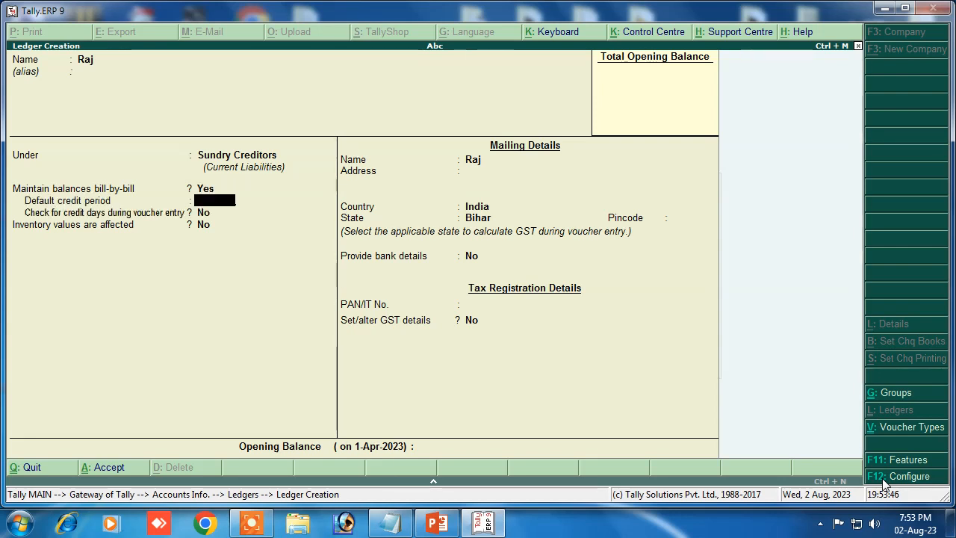
pyautogui.press('Return')
pyautogui.press('Return')
pyautogui.press('Return')
pyautogui.press('Return')
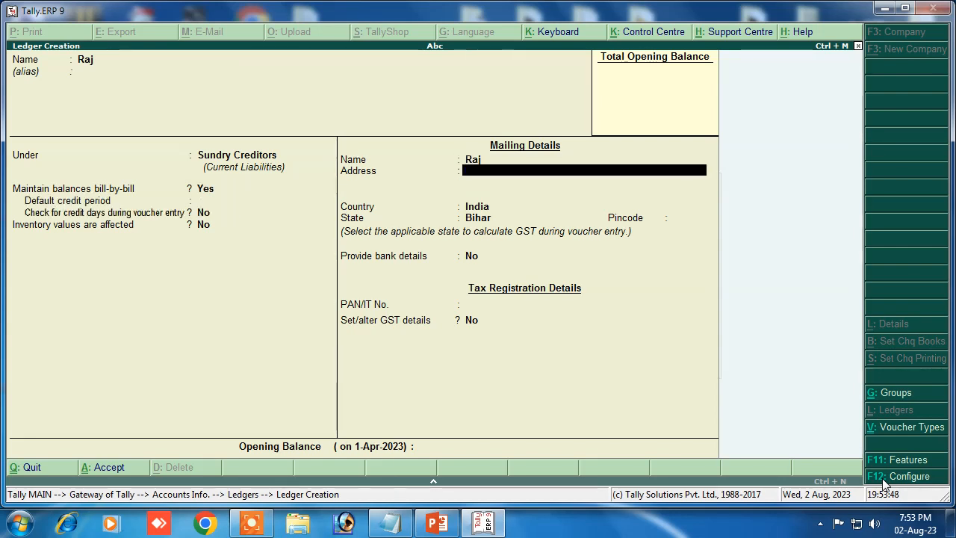
pyautogui.press('Return')
pyautogui.press('Return')
pyautogui.press('Return')
pyautogui.press('Return')
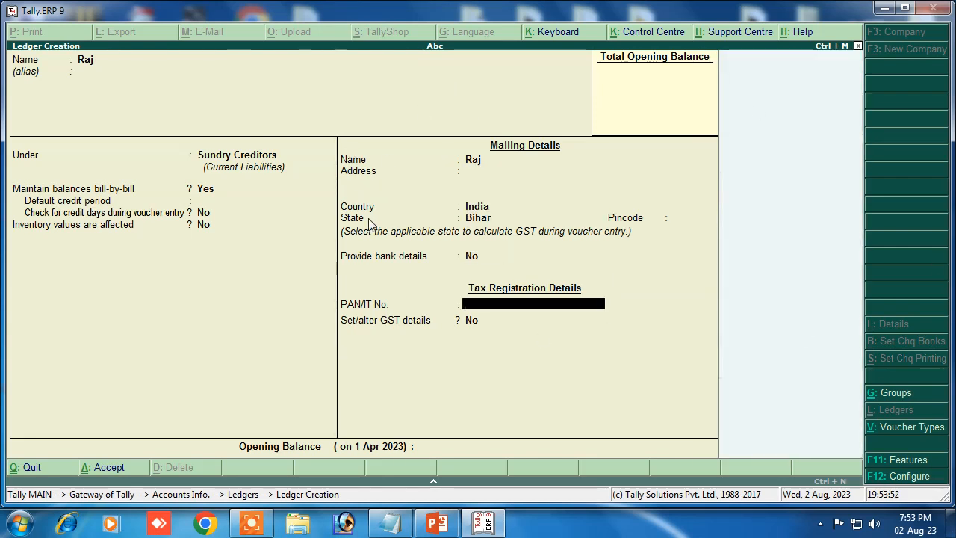
# - Enter the supplier's PAN/IT number, keep Set/alter GST details at No and save the ledger
pyautogui.write('FG54FD65')
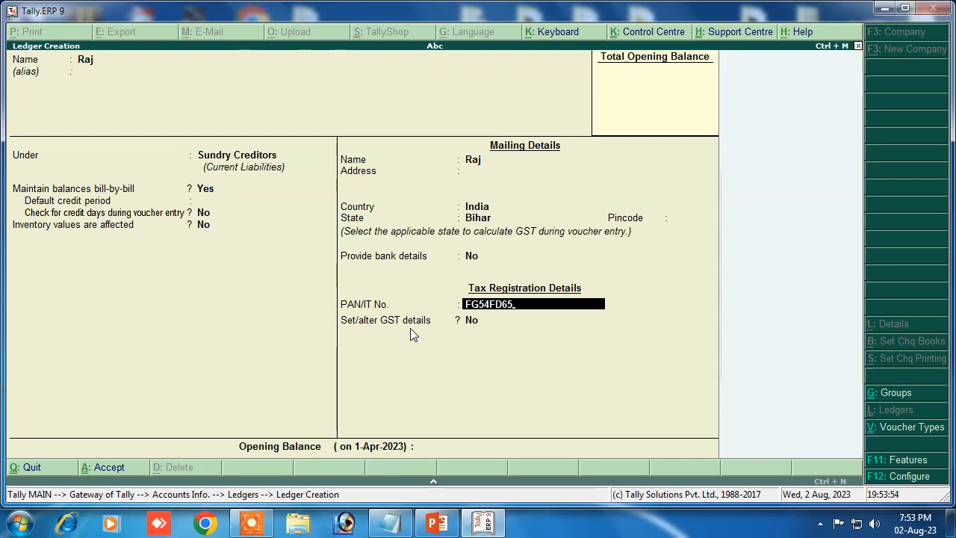
pyautogui.press('Return')
pyautogui.press('Return')
pyautogui.press('Return')
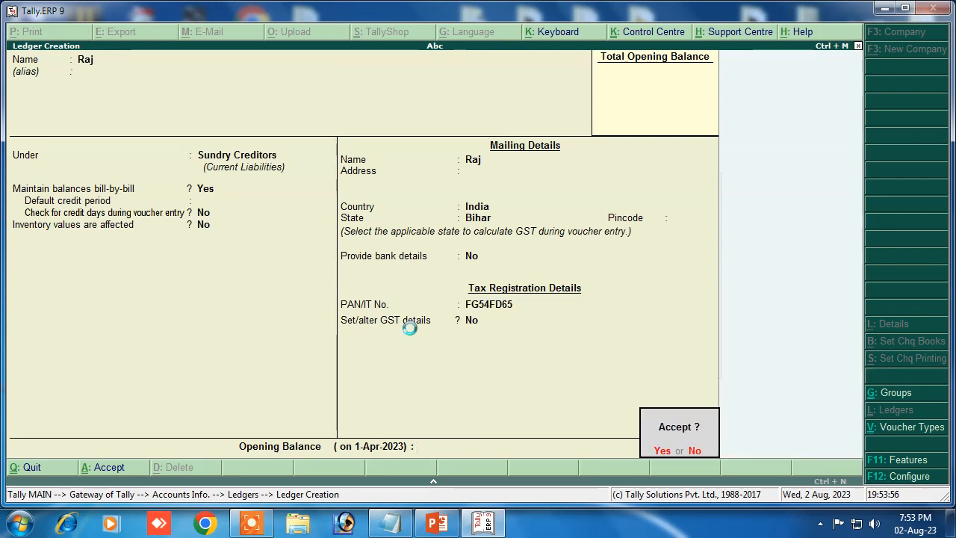
pyautogui.press('Return')
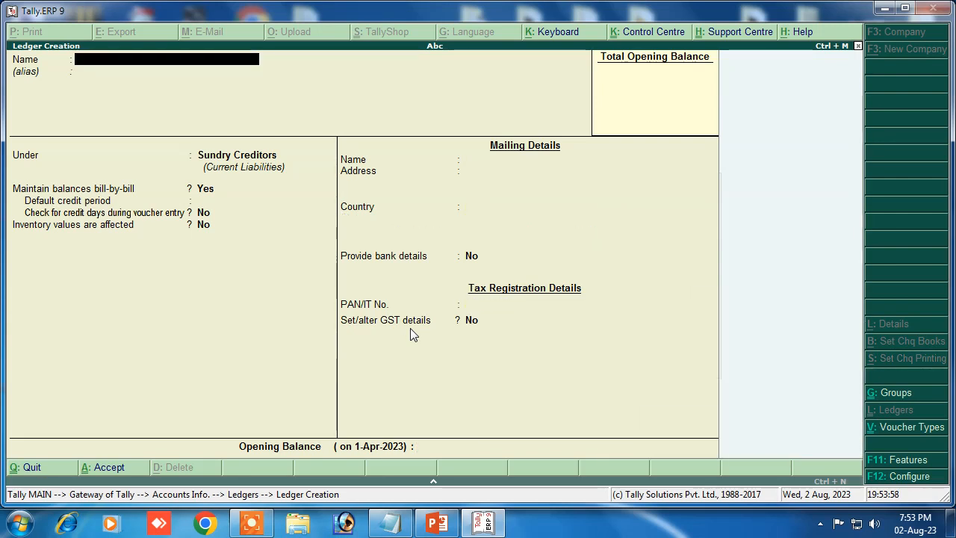
# - Check the customer in the PowerPoint exercise, enter the customer's name for the next Tally ledger and place it under Sundry Debtors
pyautogui.click(436, 523)
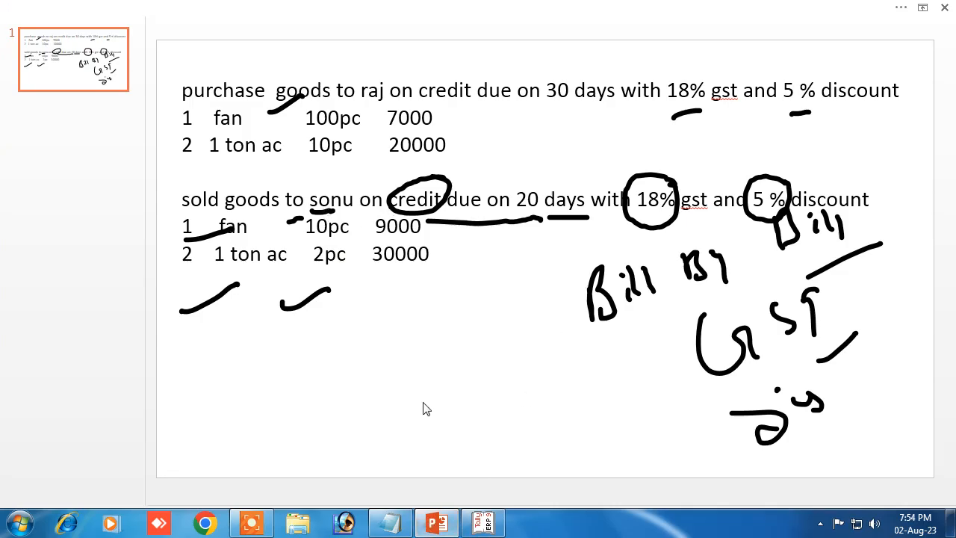
pyautogui.click(483, 523)
pyautogui.write('Sonu')
pyautogui.press('Return')
pyautogui.press('Return')
pyautogui.write('S')
pyautogui.press('Down')
pyautogui.press('Down')
pyautogui.press('Down')
pyautogui.press('Down')
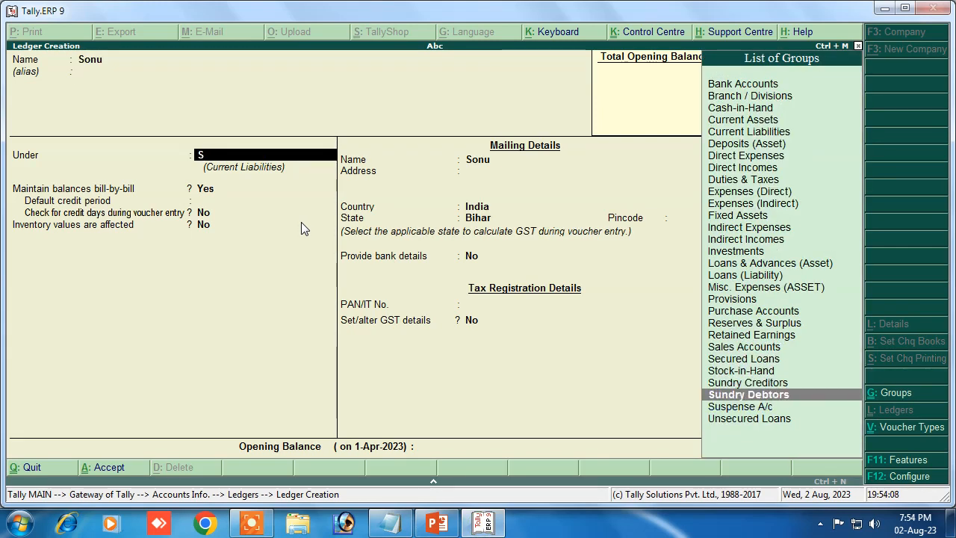
pyautogui.press('Return')
# - Keep bill-by-bill balances, no bank details and no GST details for the customer's ledger, save it and leave ledger creation
pyautogui.press('Return')
pyautogui.press('Return')
pyautogui.press('Return')
pyautogui.press('Return')
pyautogui.press('Return')
pyautogui.press('Return')
pyautogui.press('Return')
pyautogui.press('Return')
pyautogui.press('Return')
pyautogui.press('Return')
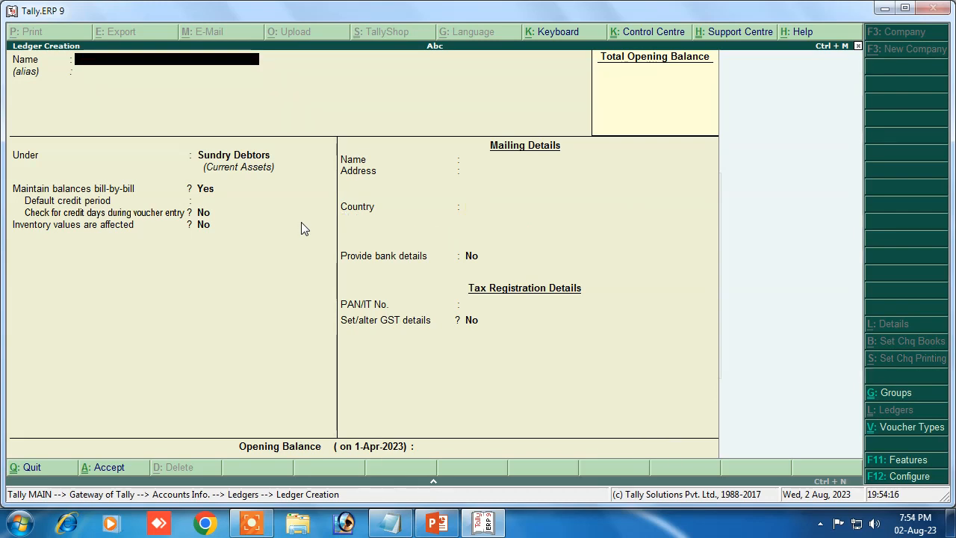
pyautogui.press('Escape')
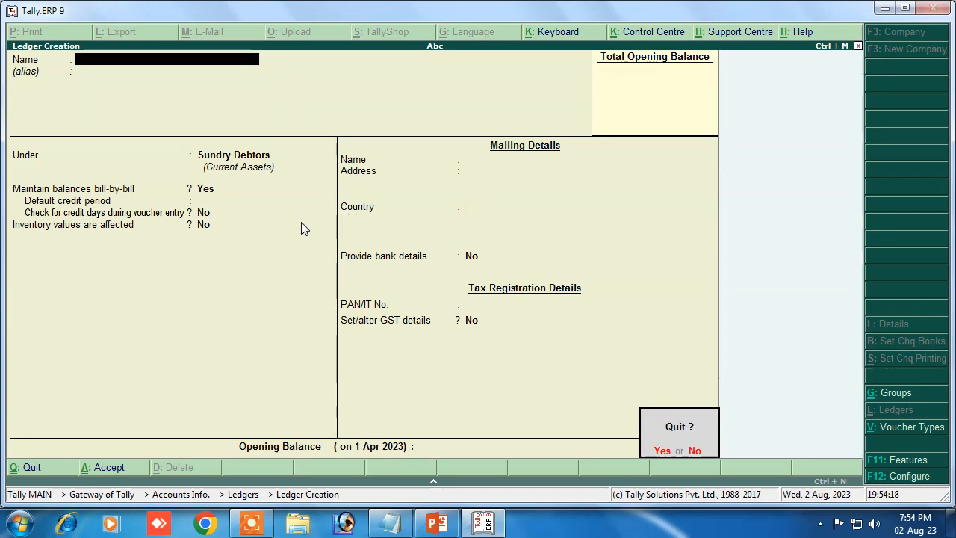
pyautogui.press('Return')
pyautogui.press('Escape')
pyautogui.press('Escape')
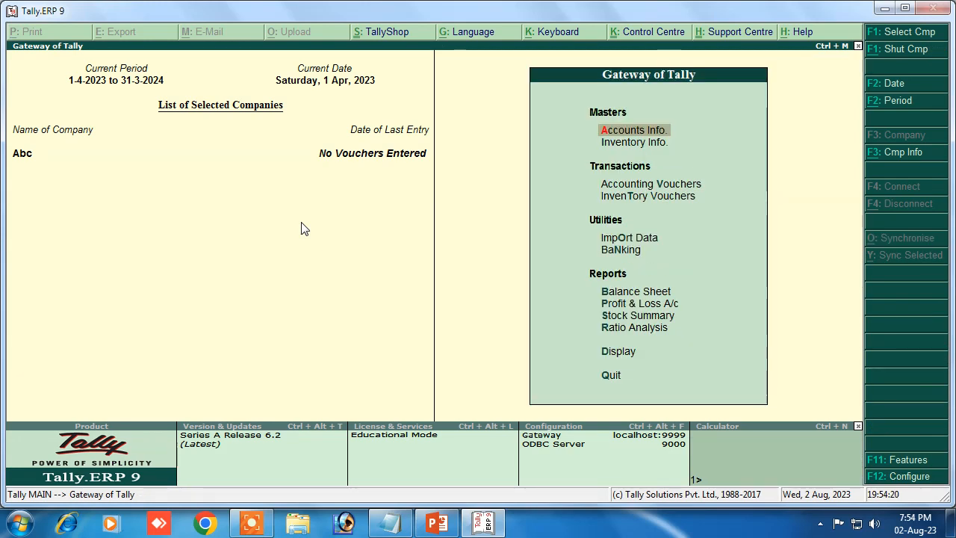
# - Start a new simple unit of measure, consult the PowerPoint exercise for the unit and enter pc as its symbol in Tally
pyautogui.press('Down')
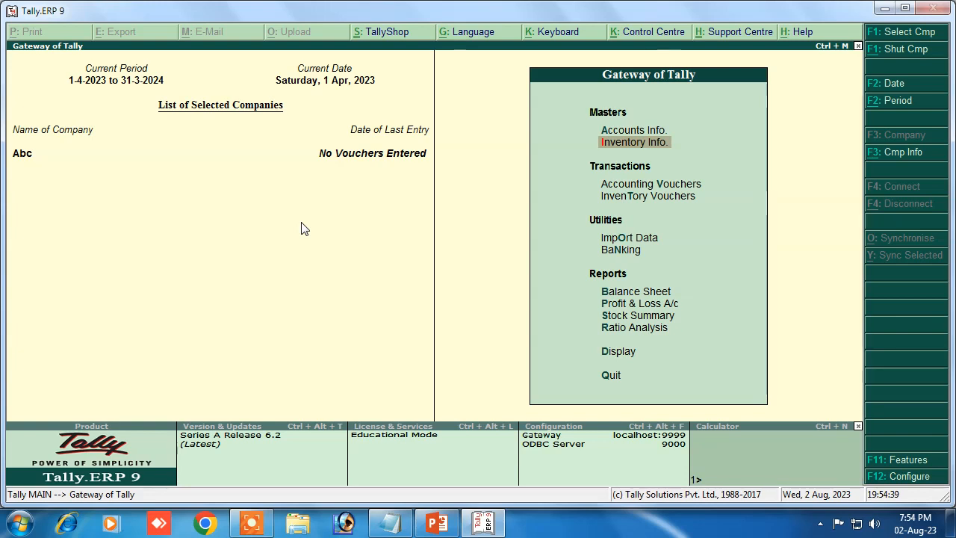
pyautogui.press('Down')
pyautogui.press('Up')
pyautogui.press('Return')
pyautogui.press('Down')
pyautogui.press('Down')
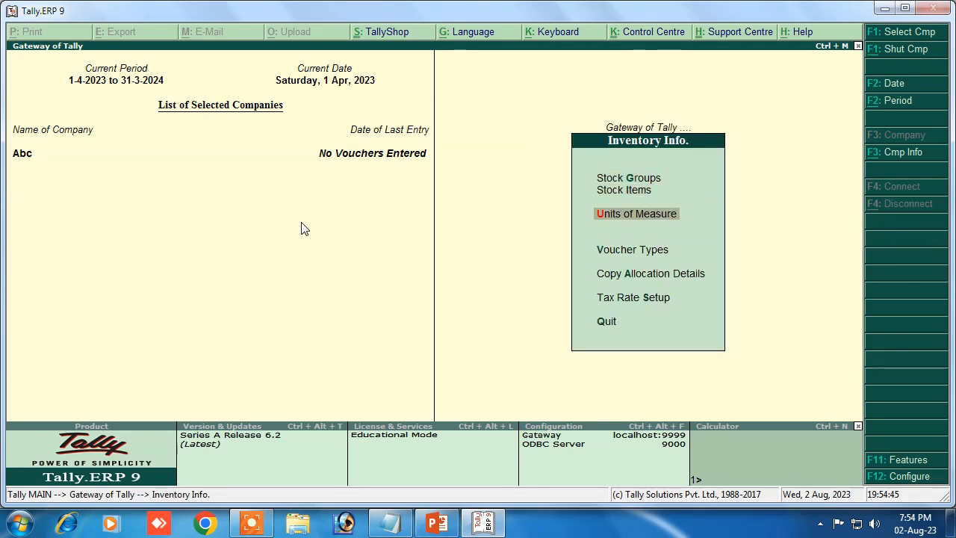
pyautogui.press('Return')
pyautogui.press('Return')
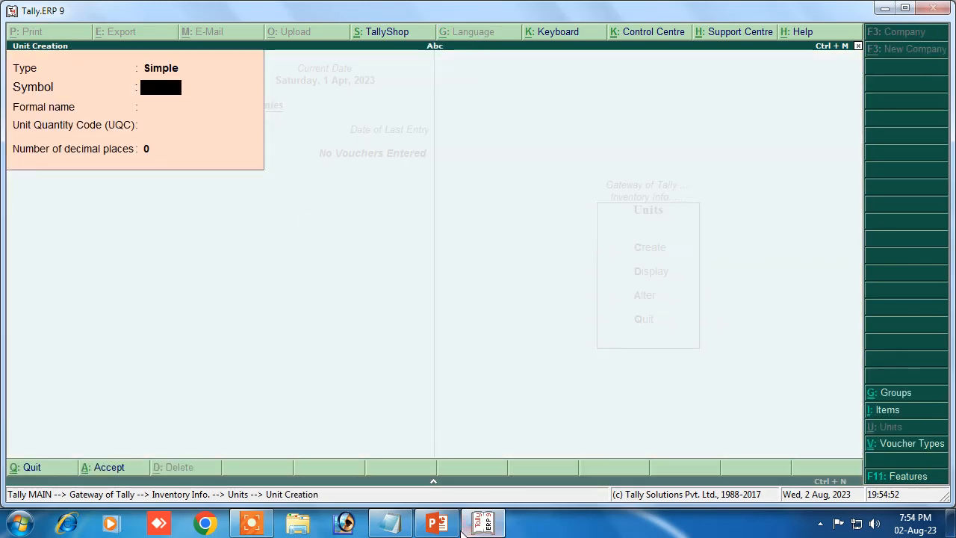
pyautogui.click(436, 522)
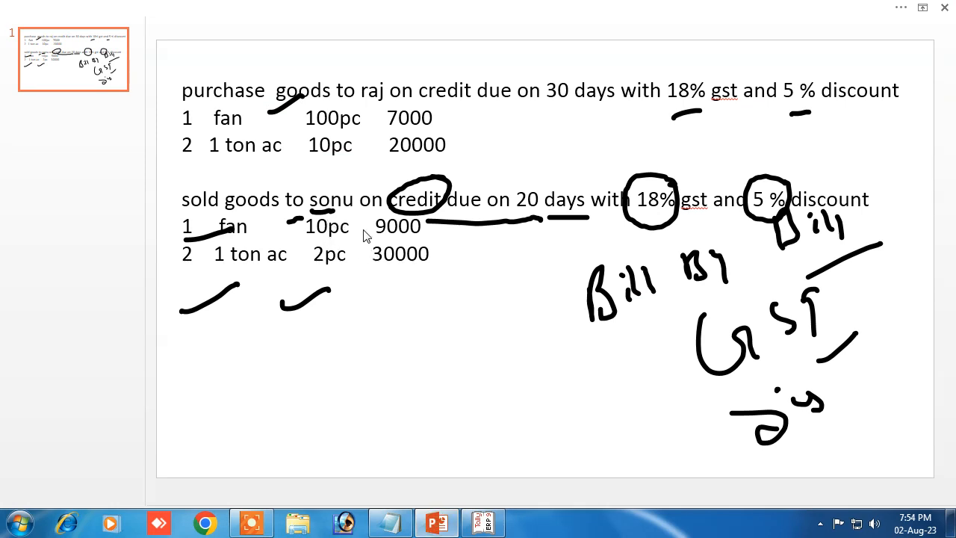
pyautogui.click(483, 523)
pyautogui.write('pc')
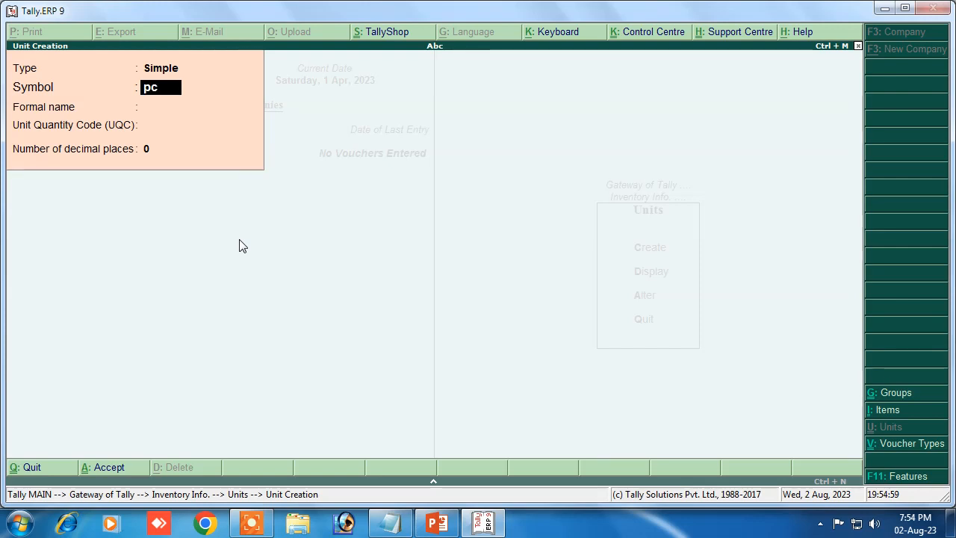
pyautogui.press('Return')
pyautogui.write('Piece')
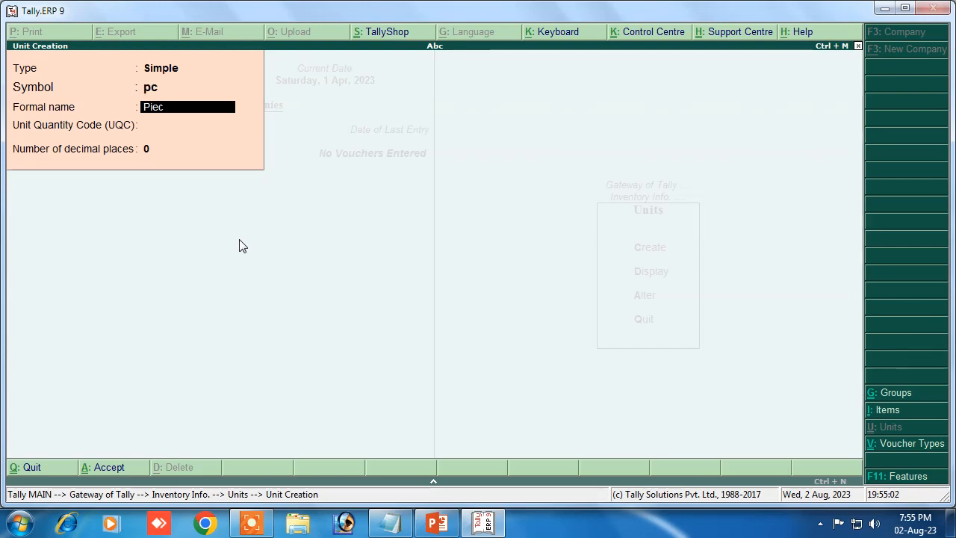
pyautogui.press('BackSpace')
pyautogui.press('BackSpace')
pyautogui.press('BackSpace')
pyautogui.press('BackSpace')
pyautogui.press('BackSpace')
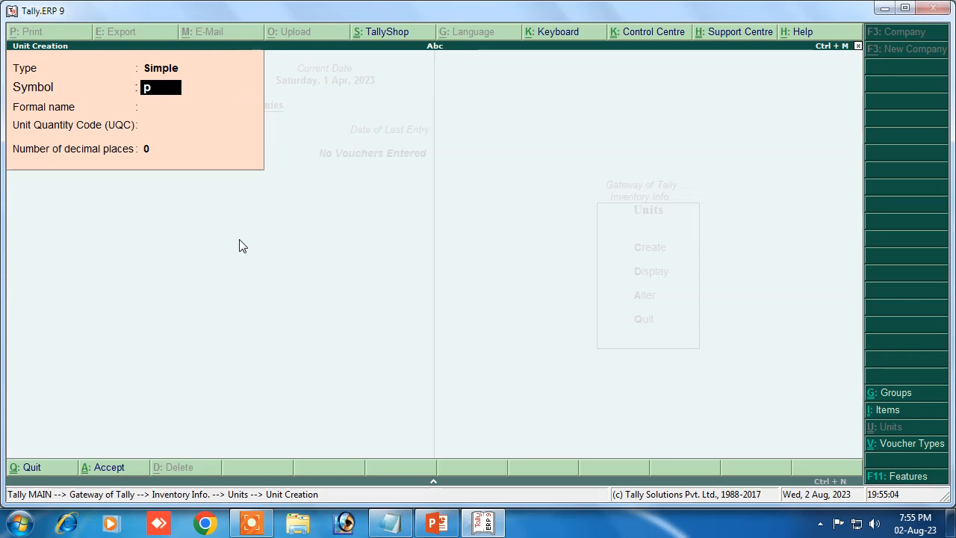
# - Set the unit's symbol to pcs and its formal name to Piece
pyautogui.write('cs')
pyautogui.press('Return')
pyautogui.write('P')
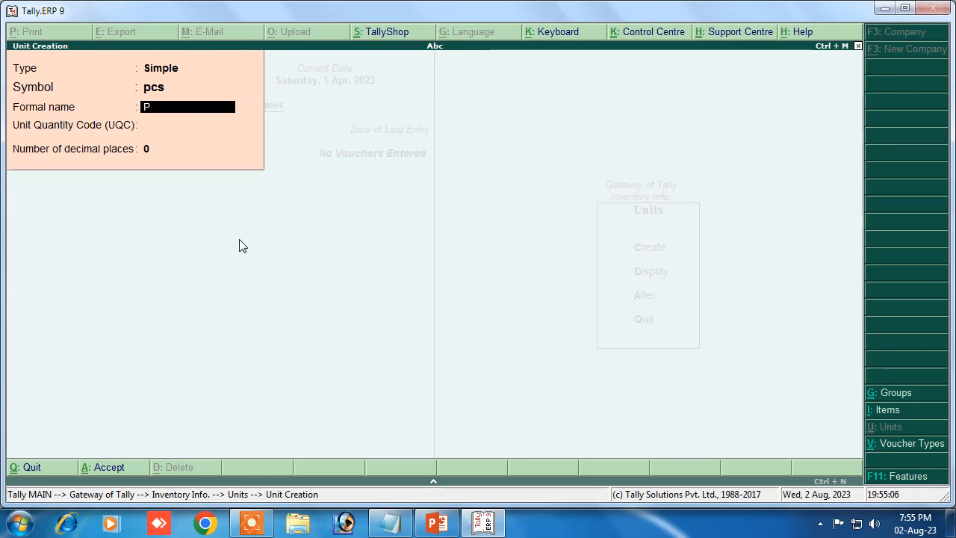
pyautogui.write('iece')
pyautogui.press('Return')
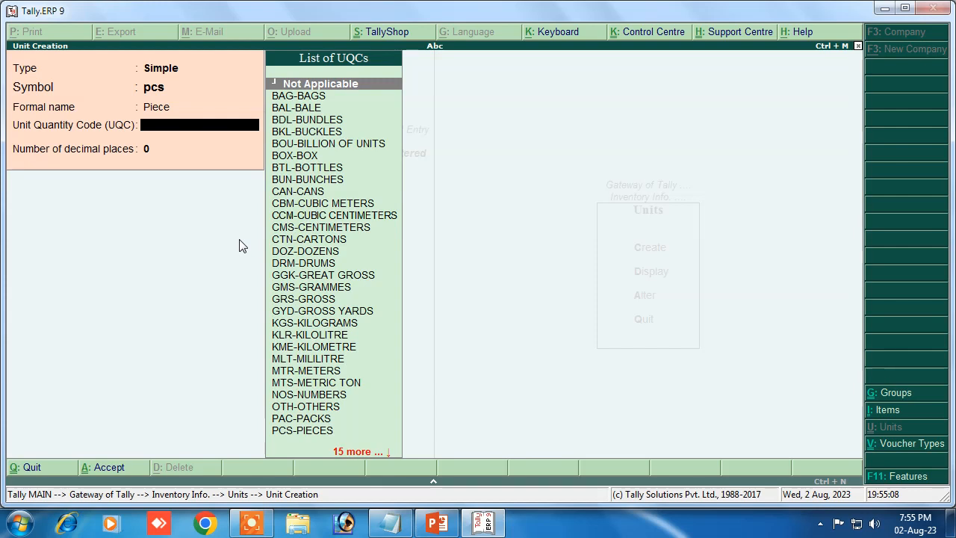
# - Assign the Unit Quantity Code PCS-PIECES with 0 decimal places, save the unit and leave unit creation
pyautogui.write('p')
pyautogui.press('Down')
pyautogui.press('Down')
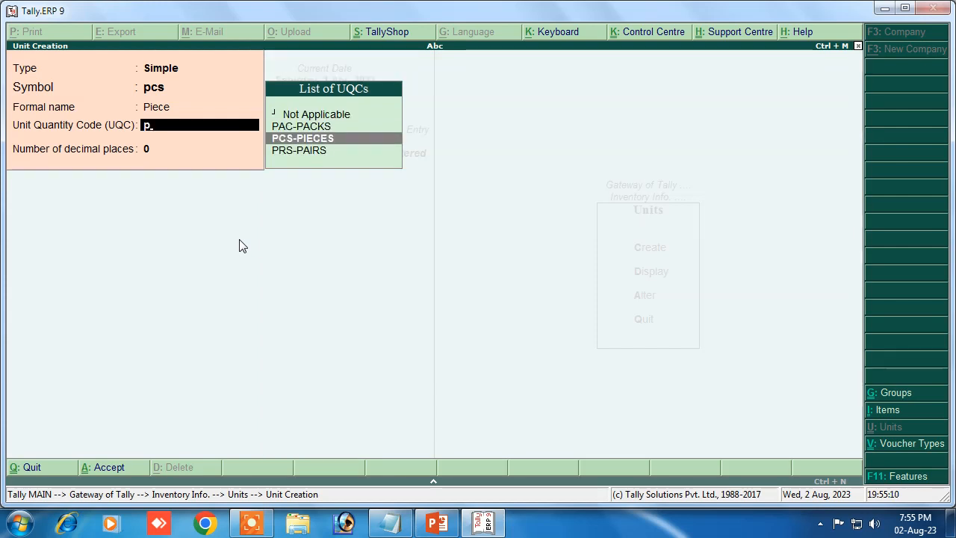
pyautogui.press('Return')
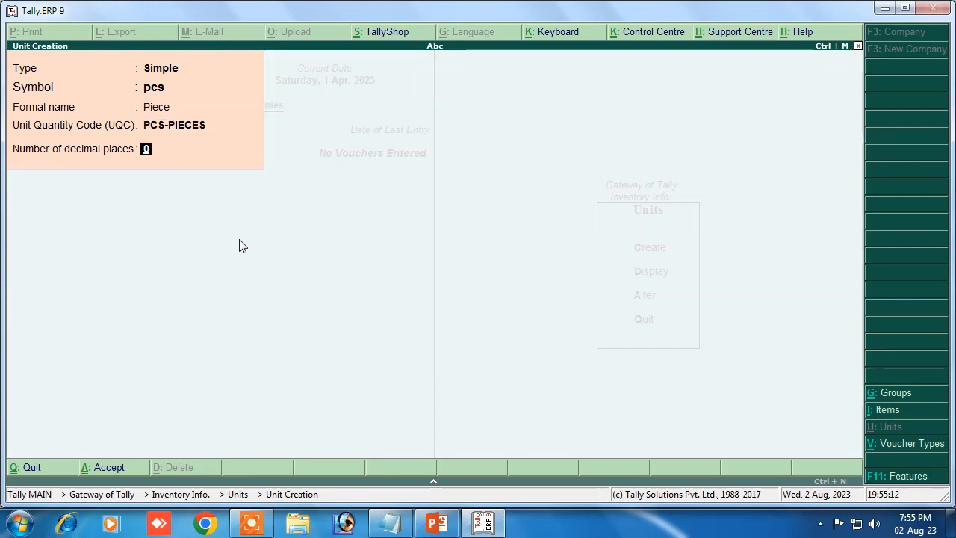
pyautogui.press('Return')
pyautogui.press('Return')
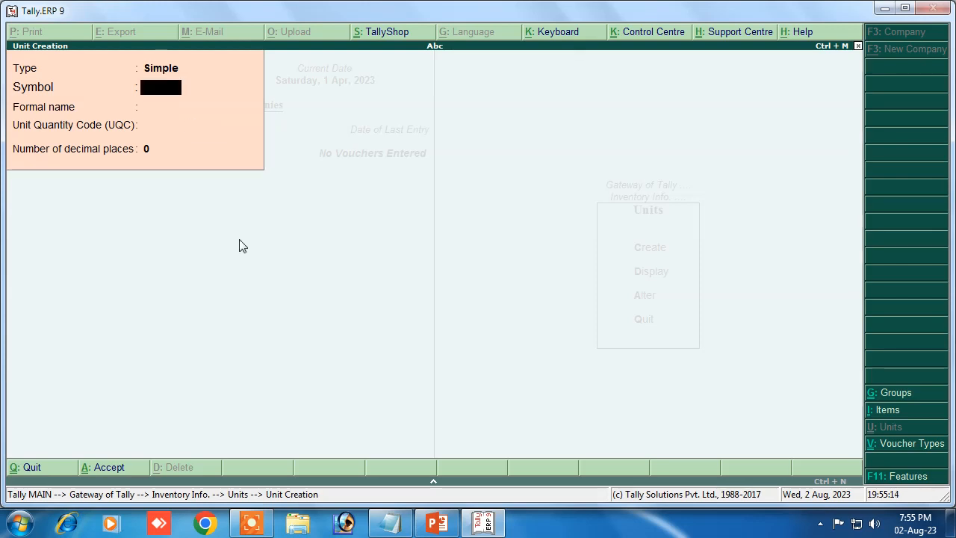
pyautogui.press('Escape')
pyautogui.press('Escape')
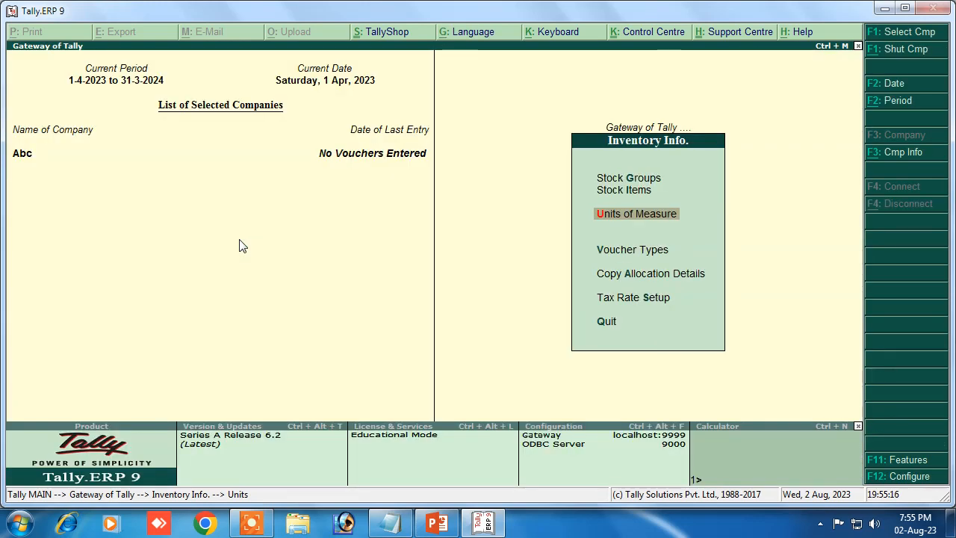
# - Start a new stock group, review the goods listed in the PowerPoint exercise and return to Tally
pyautogui.press('Up')
pyautogui.press('Up')
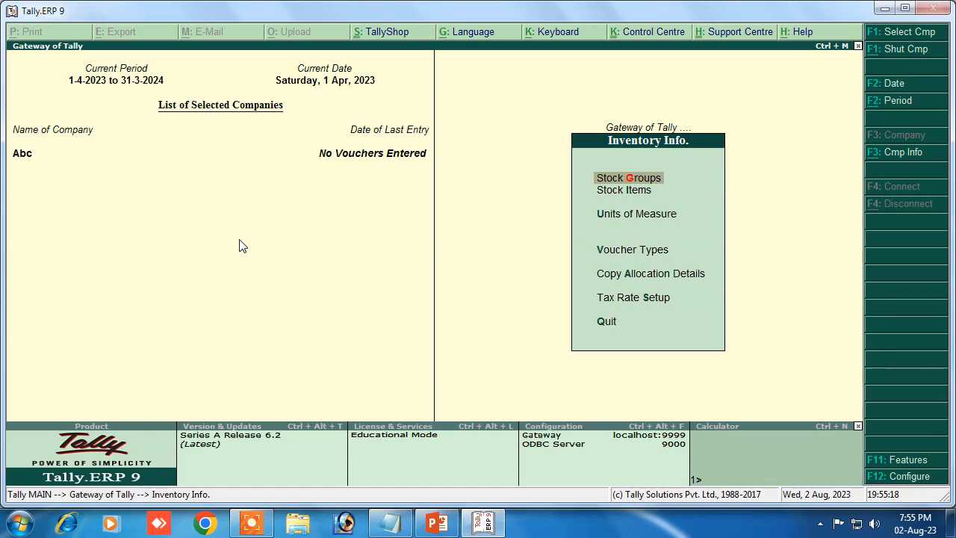
pyautogui.press('Return')
pyautogui.press('Return')
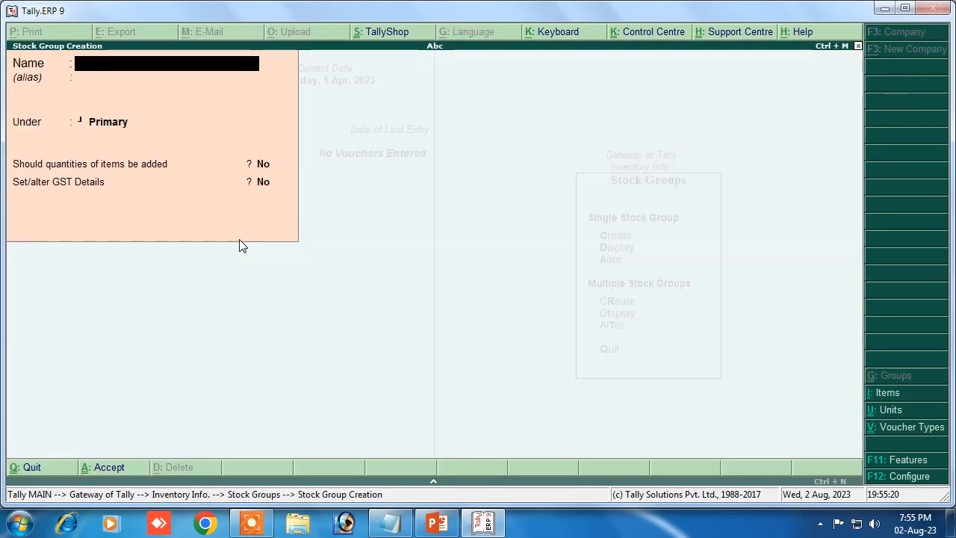
pyautogui.click(437, 523)
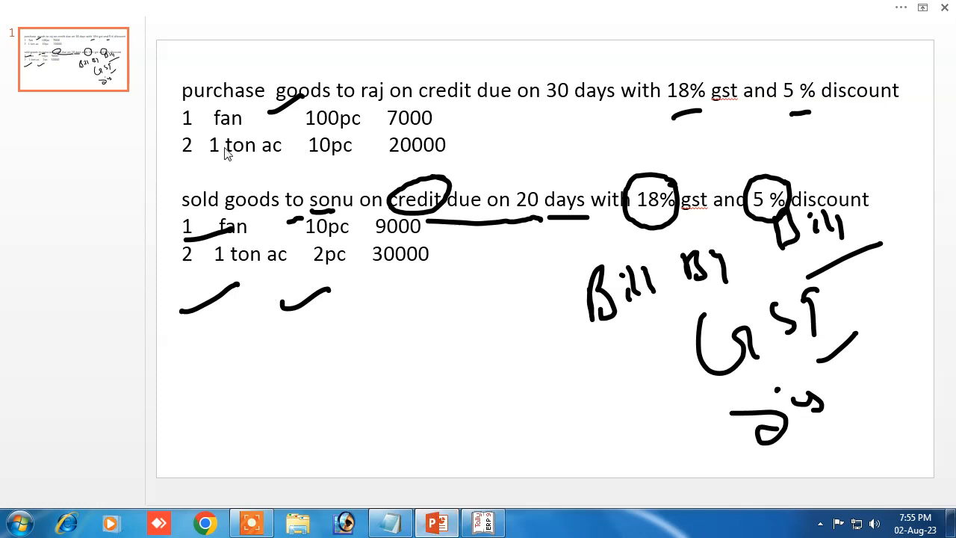
pyautogui.moveTo(437, 523)
pyautogui.click(438, 526)
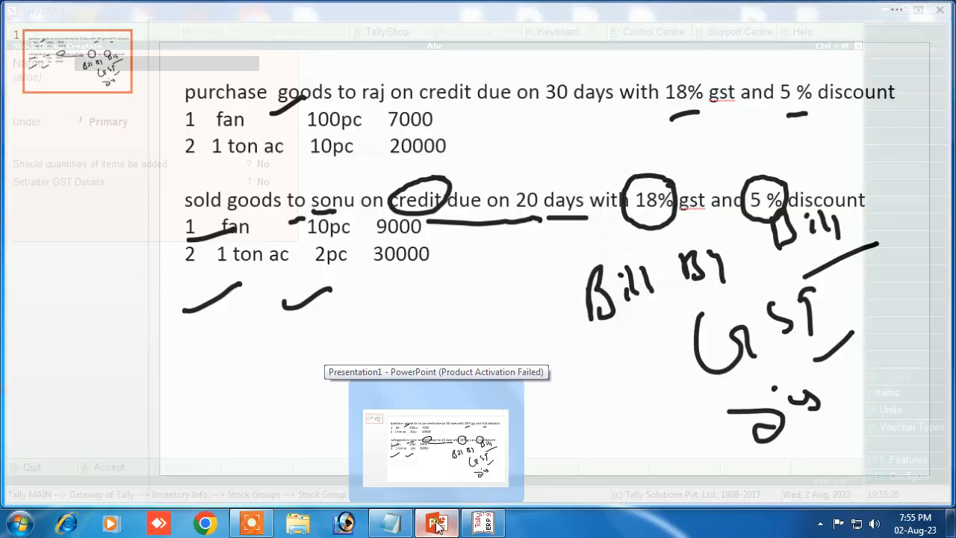
pyautogui.click(482, 527)
pyautogui.click(482, 527)
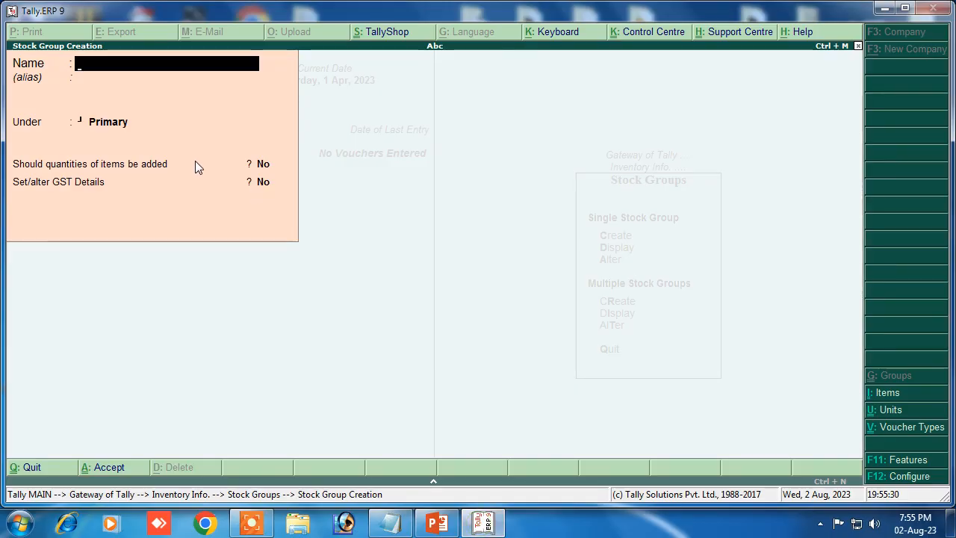
# - Name the stock group Electric under Primary, keep quantity addition and GST details at No, save it and leave group creation
pyautogui.write('Electric')
pyautogui.press('Return')
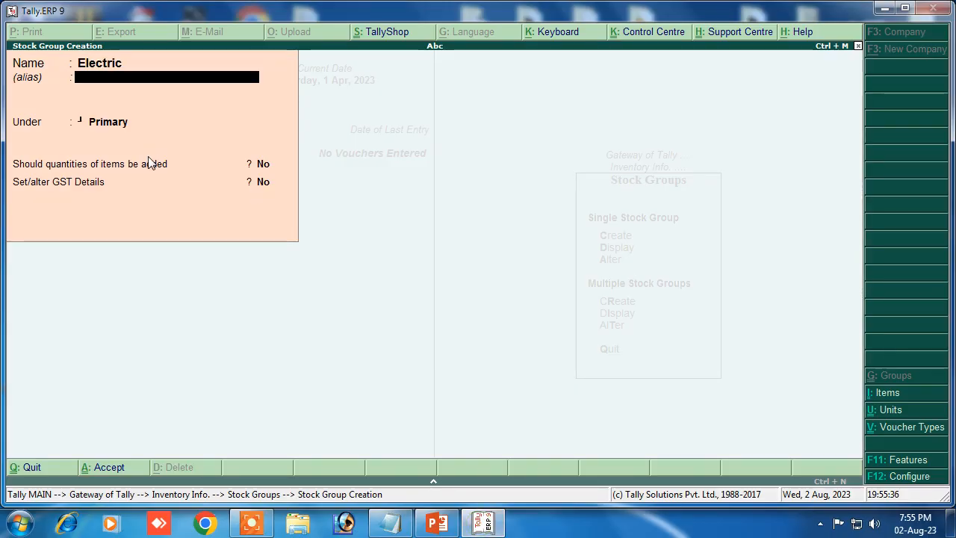
pyautogui.press('Return')
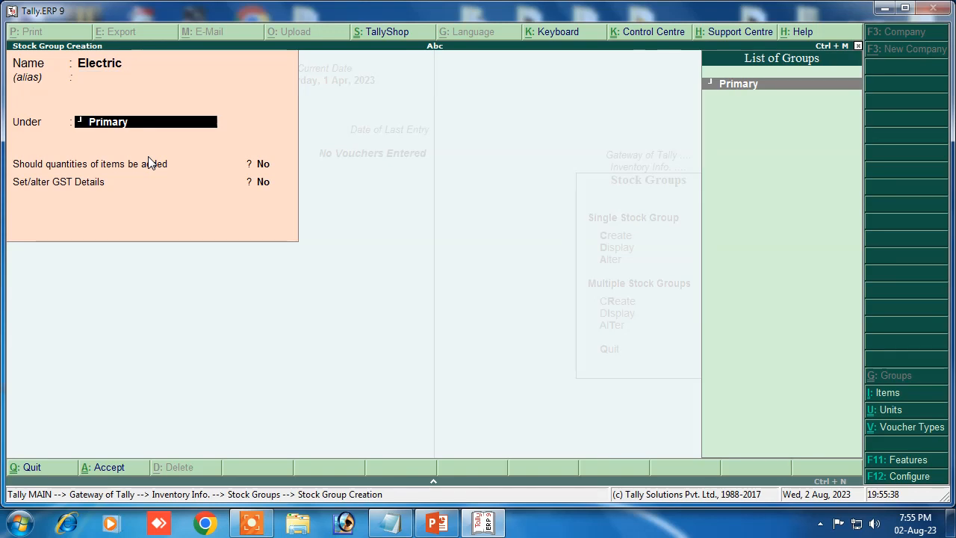
pyautogui.press('Return')
pyautogui.press('Return')
pyautogui.press('Return')
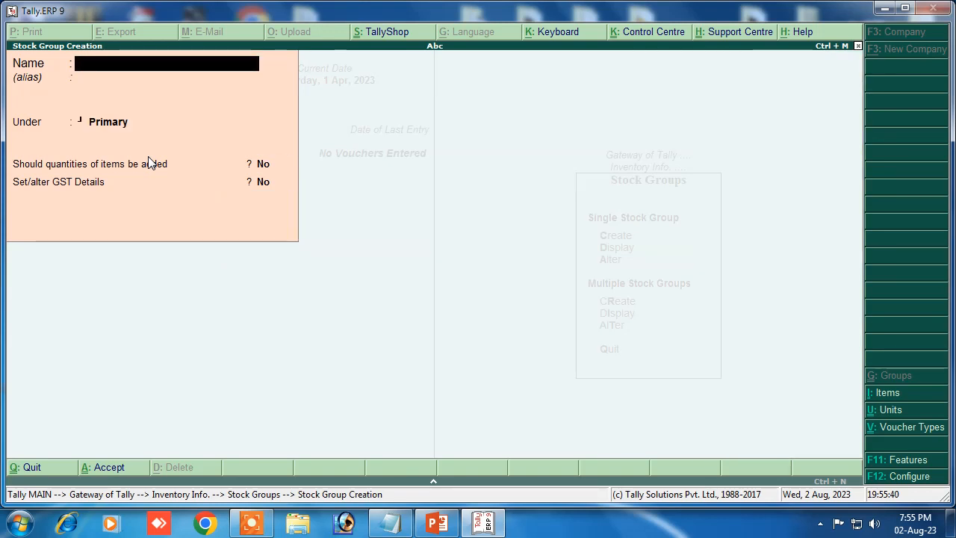
pyautogui.press('Escape')
pyautogui.press('Return')
pyautogui.press('Escape')
# - Create the stock item Fan under the Electric group with pcs as its unit and no standard rates
pyautogui.press('Down')
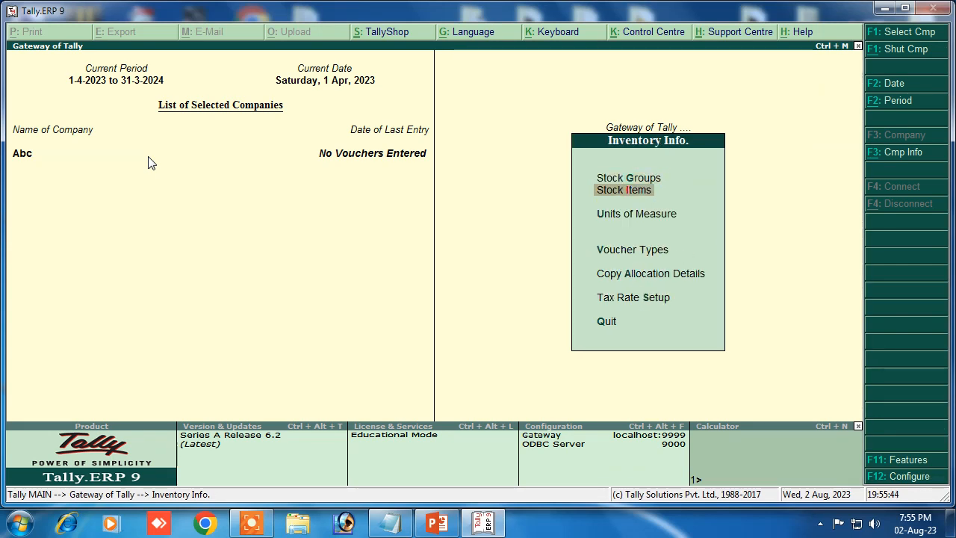
pyautogui.press('Return')
pyautogui.press('Return')
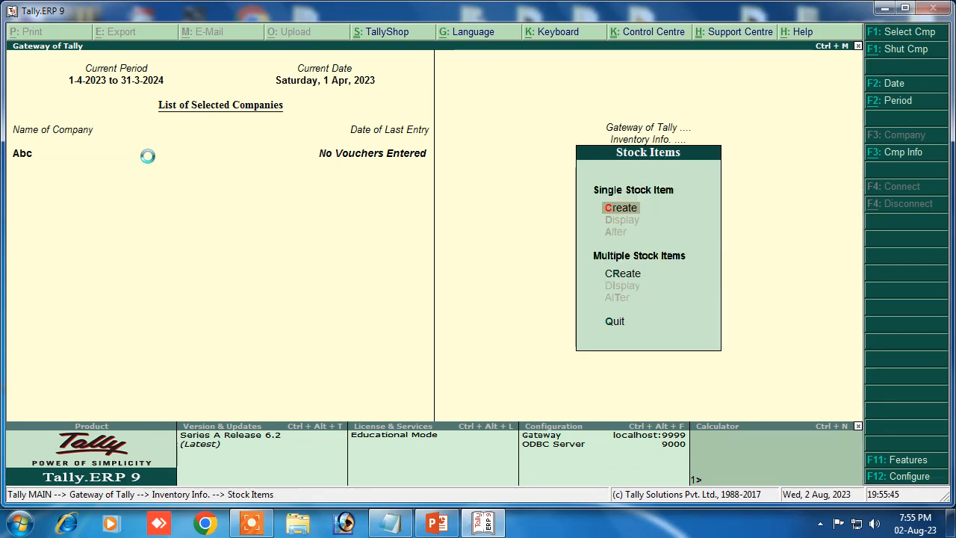
pyautogui.write('Fan')
pyautogui.press('Return')
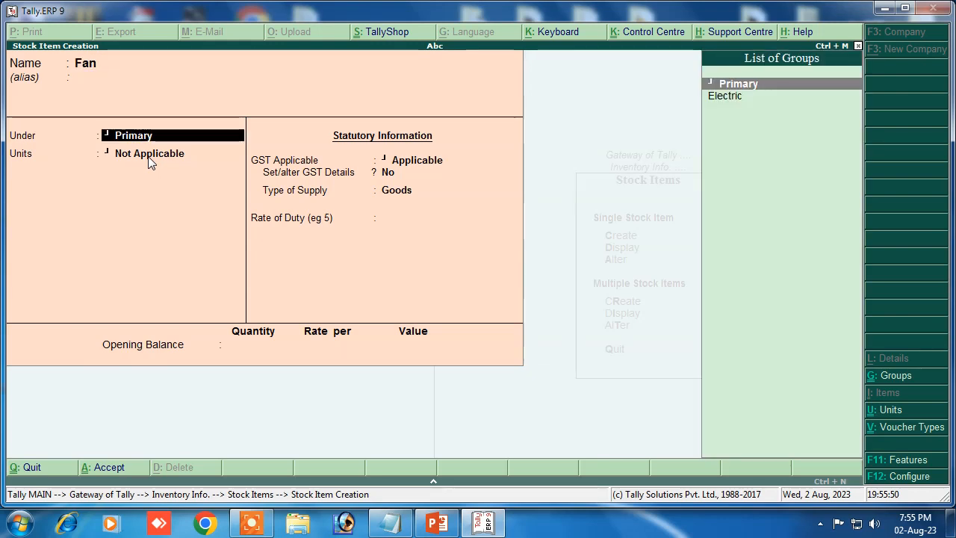
pyautogui.press('Return')
pyautogui.press('Down')
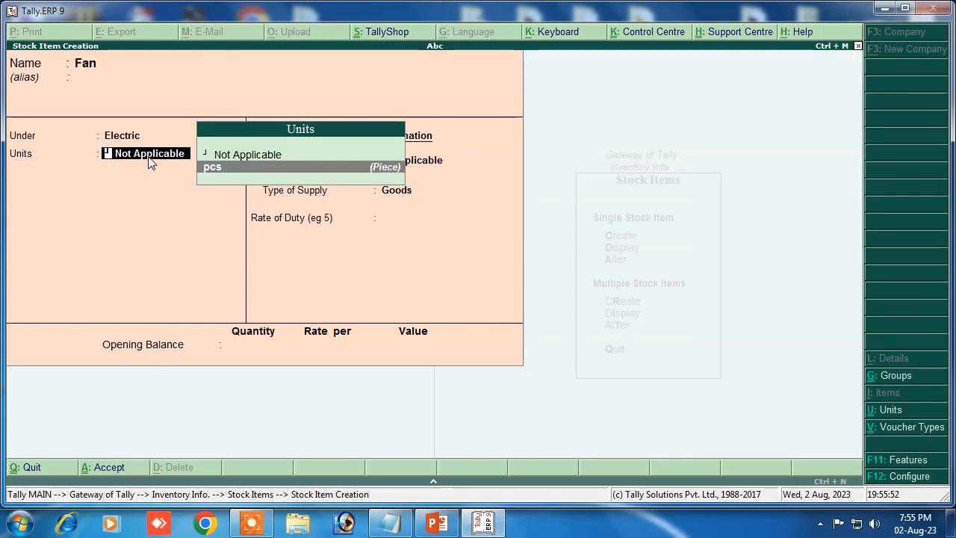
pyautogui.press('Return')
pyautogui.press('Return')
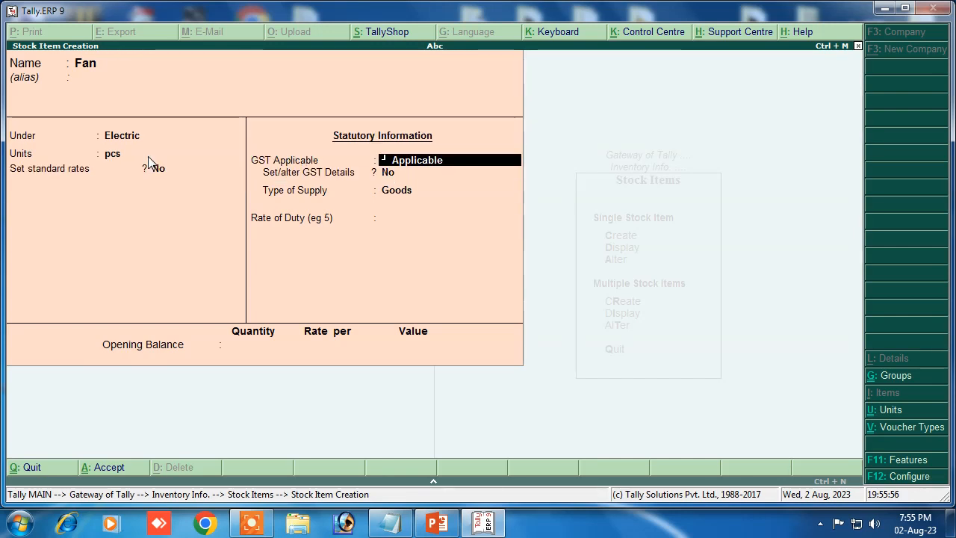
# - Set up GST details for Fan with description Goods, HSN/SAC 87845, non-GST goods at No and calculation type On Value
pyautogui.press('Return')
pyautogui.press('y')
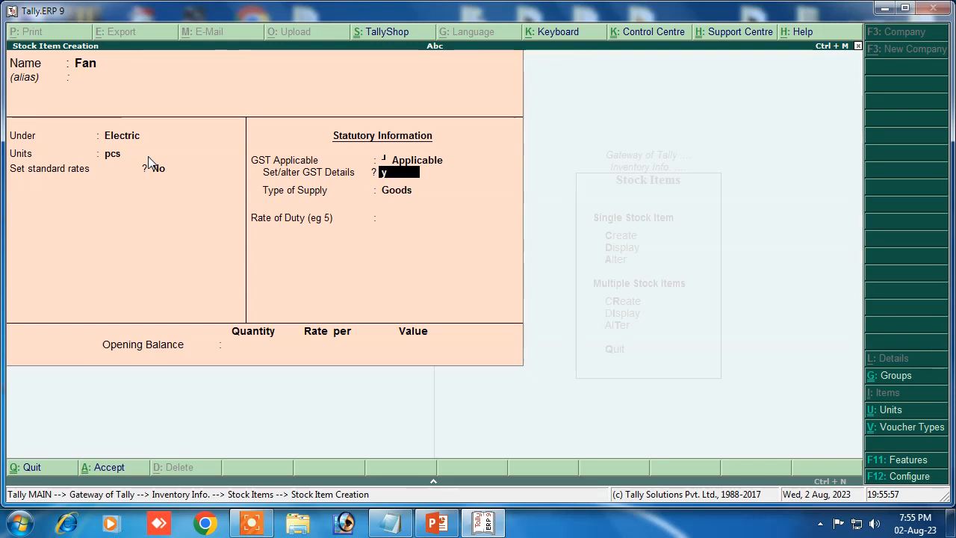
pyautogui.press('Return')
pyautogui.write('Goods')
pyautogui.press('Return')
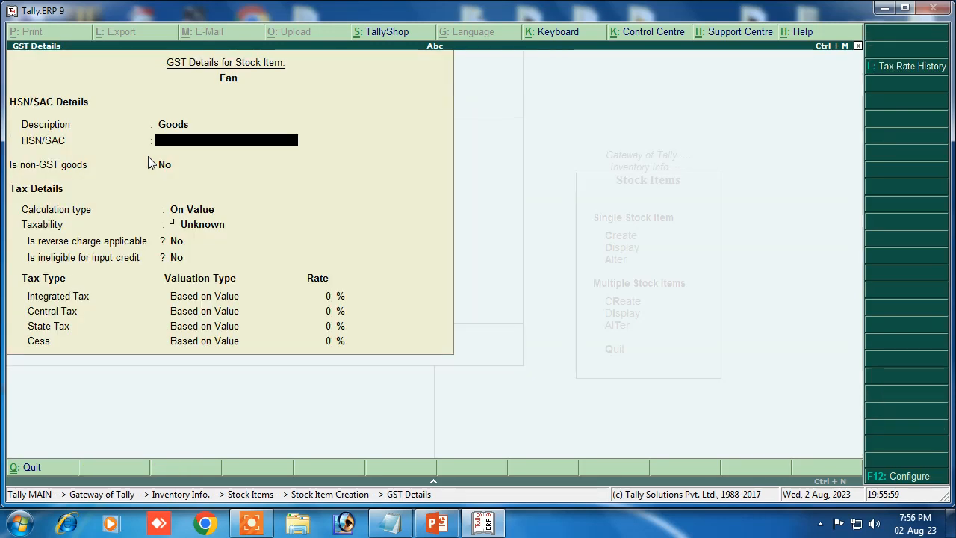
pyautogui.write('87845')
pyautogui.press('Return')
pyautogui.press('Return')
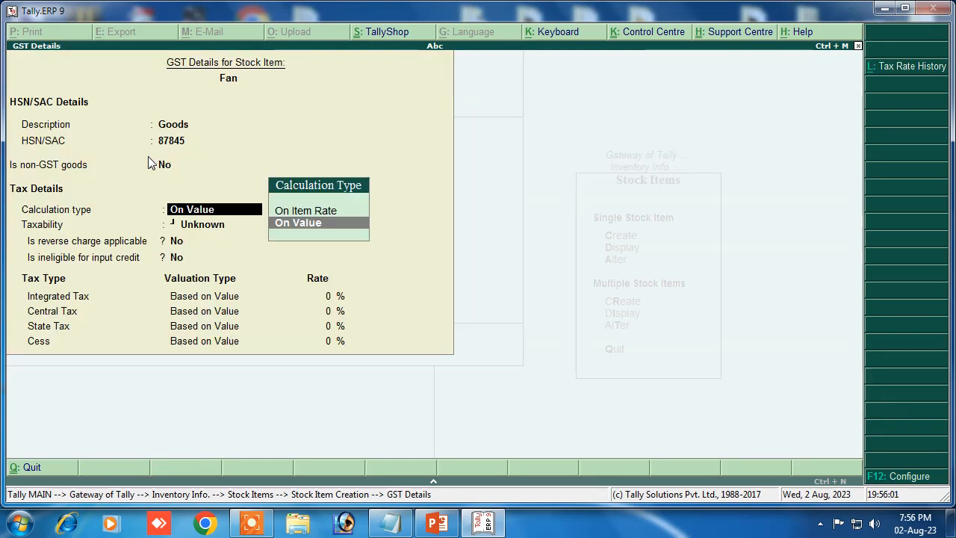
pyautogui.press('Return')
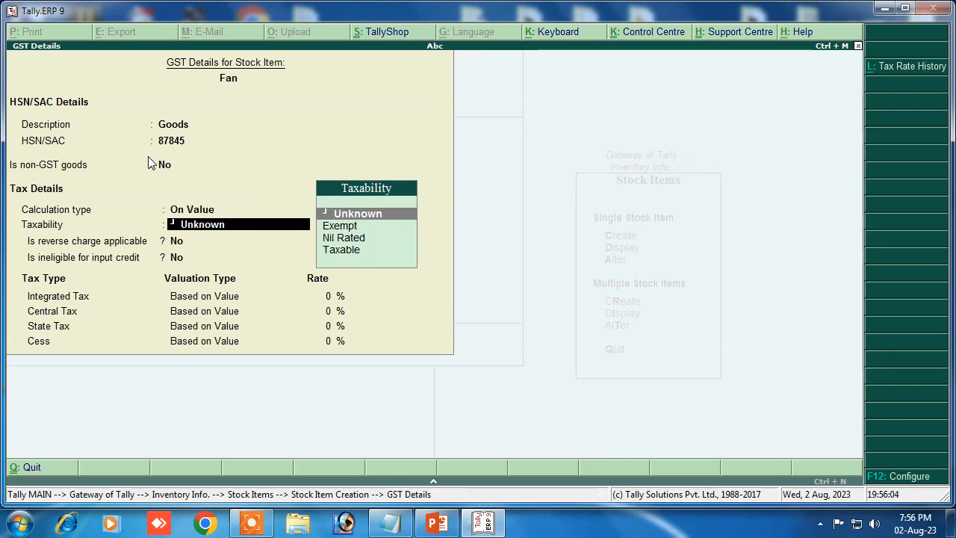
# - Set Fan's taxability to Taxable, keeping reverse charge and input credit ineligibility at No
pyautogui.press('Down')
pyautogui.press('Down')
pyautogui.press('Down')
pyautogui.press('Return')
pyautogui.press('Return')
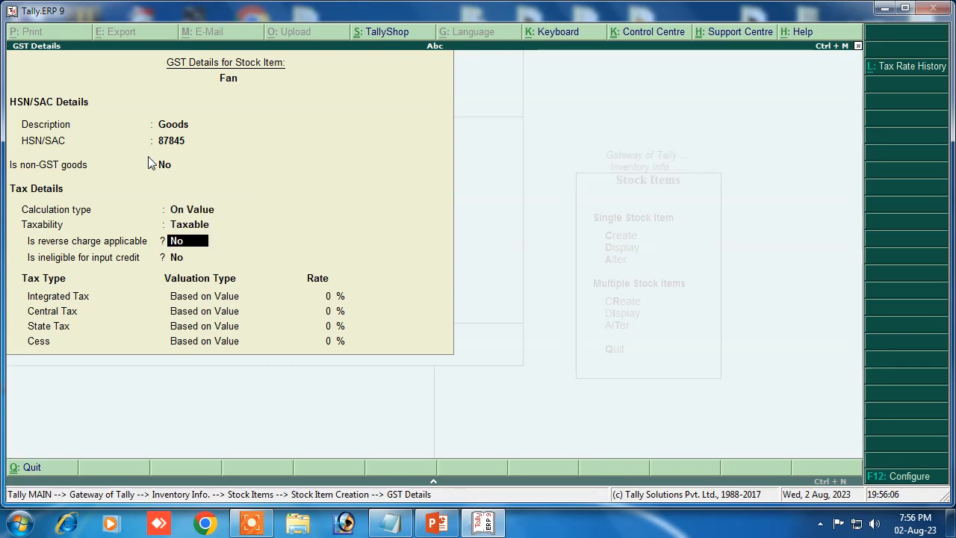
pyautogui.press('Return')
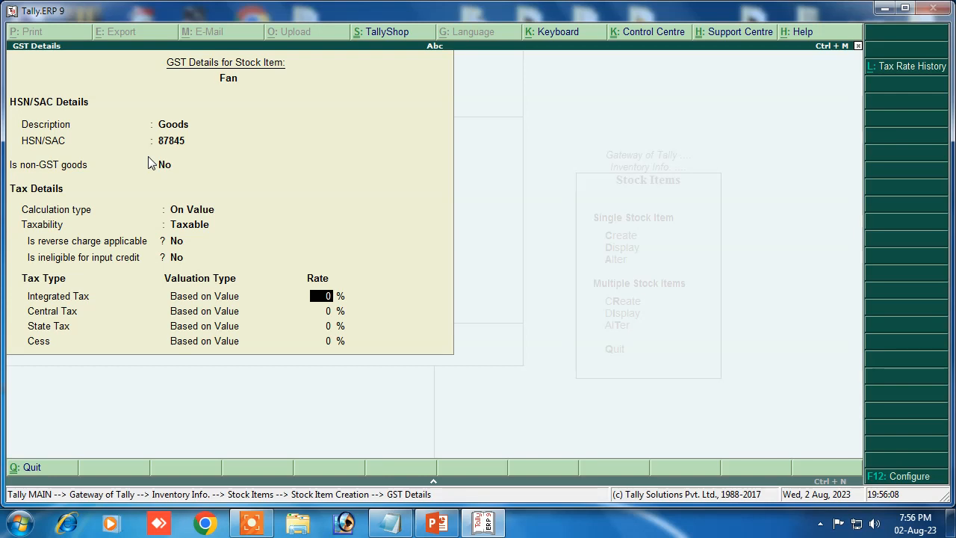
# - Set Fan's integrated tax rate to 18%, accept the GST details with supply type Goods, and save the stock item
pyautogui.write('18')
pyautogui.press('Return')
pyautogui.press('Return')
pyautogui.press('Return')
pyautogui.press('Return')
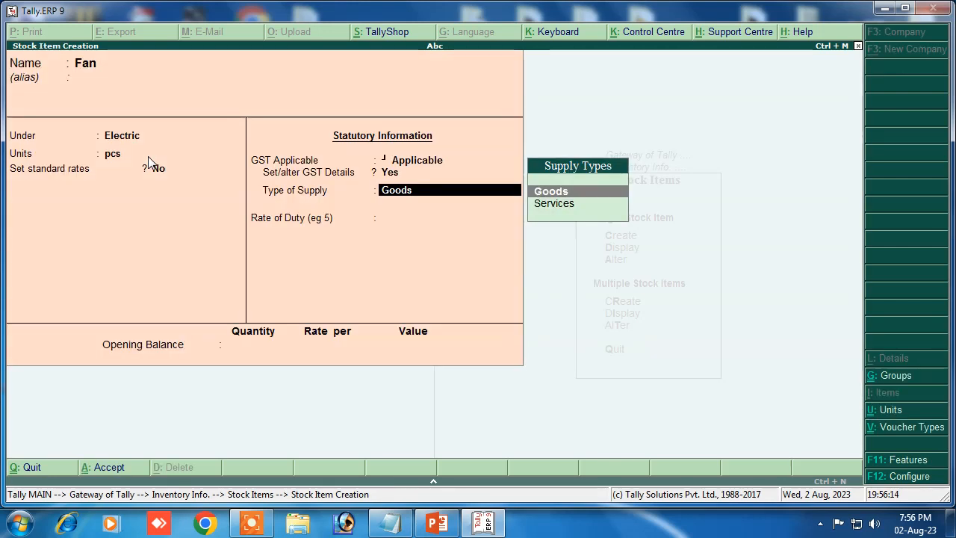
pyautogui.press('Return')
pyautogui.press('Return')
pyautogui.press('Return')
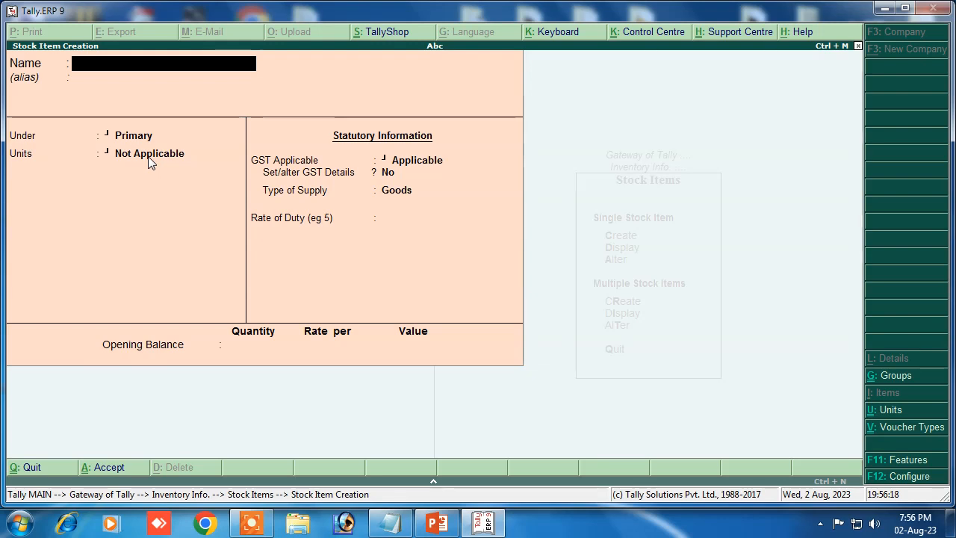
# - Create the stock item 1 Ton Ac under the Electric group with pcs as its unit and no standard rates
pyautogui.write('1 Ton')
pyautogui.write('ac')
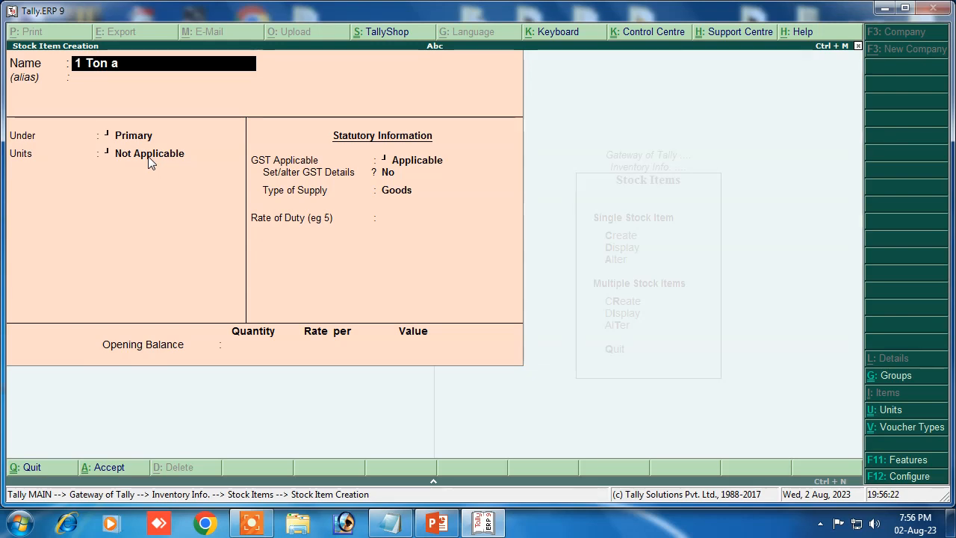
pyautogui.press('Return')
pyautogui.press('Return')
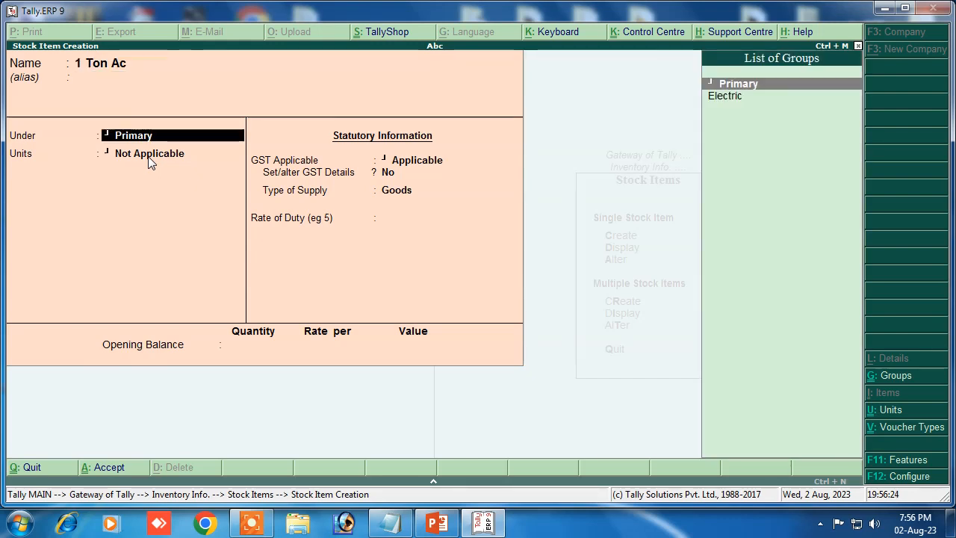
pyautogui.press('Down')
pyautogui.press('Return')
pyautogui.press('Down')
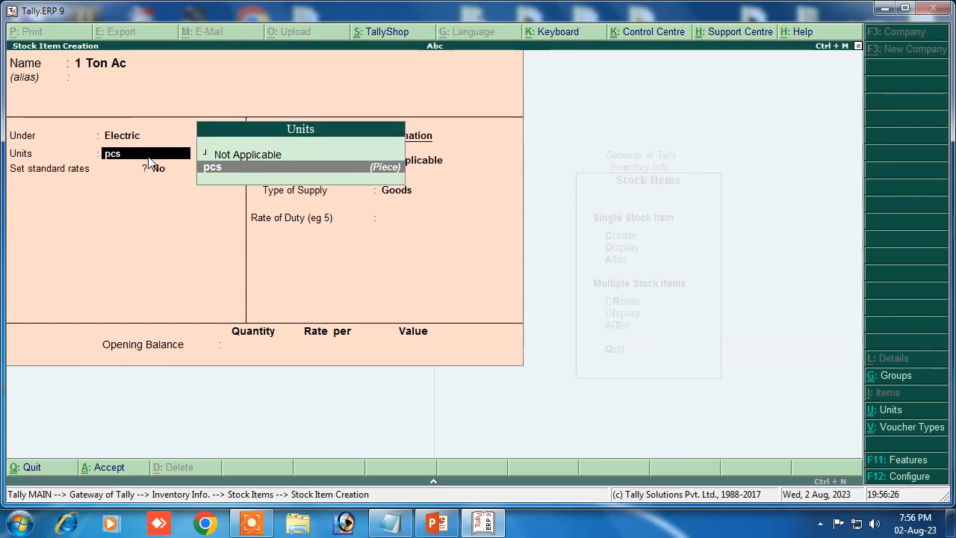
pyautogui.press('Return')
pyautogui.press('Return')
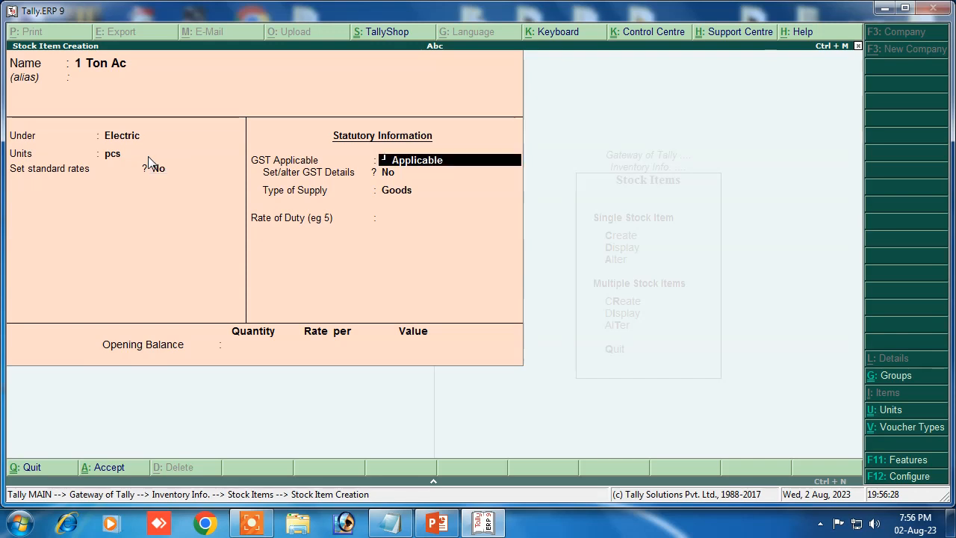
# - Set up GST details for 1 Ton Ac with description Goods, HSN/SAC 54545, non-GST goods at No and calculation type On Value
pyautogui.press('Return')
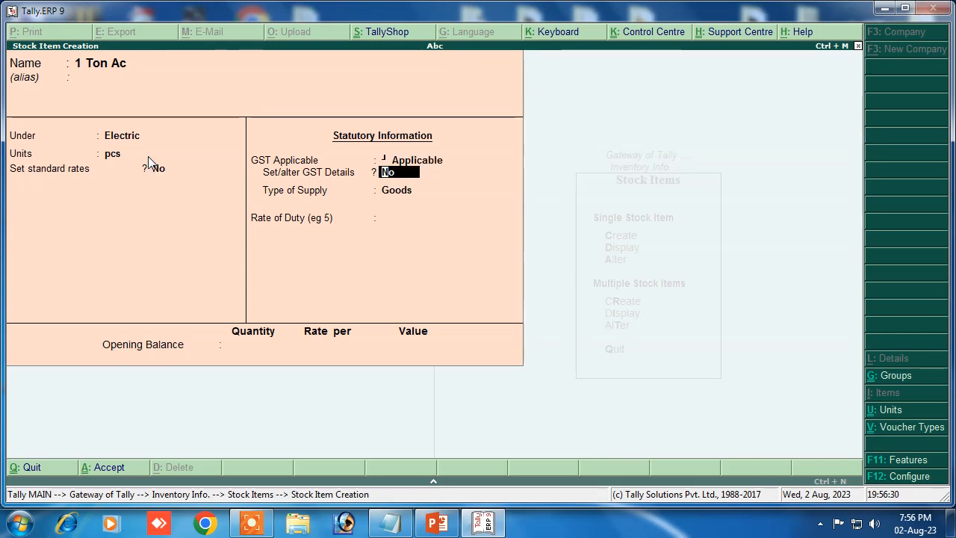
pyautogui.write('y')
pyautogui.write('Goods')
pyautogui.press('Return')
pyautogui.write('545')
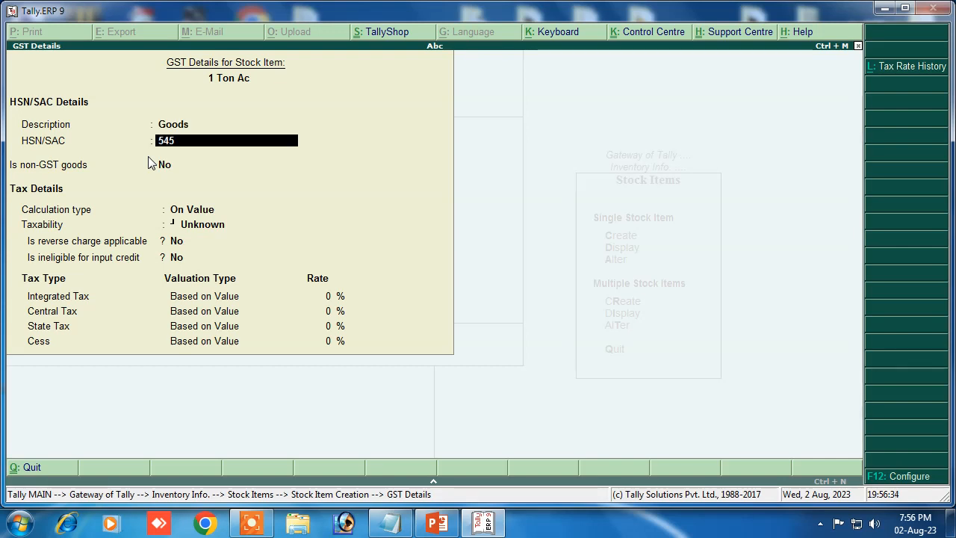
pyautogui.write('45')
pyautogui.press('Return')
pyautogui.press('Return')
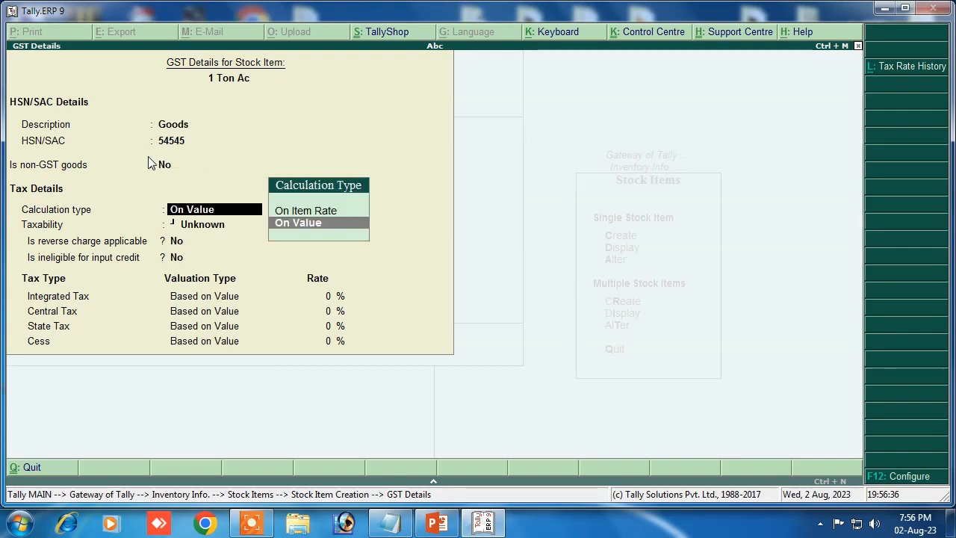
pyautogui.press('Return')
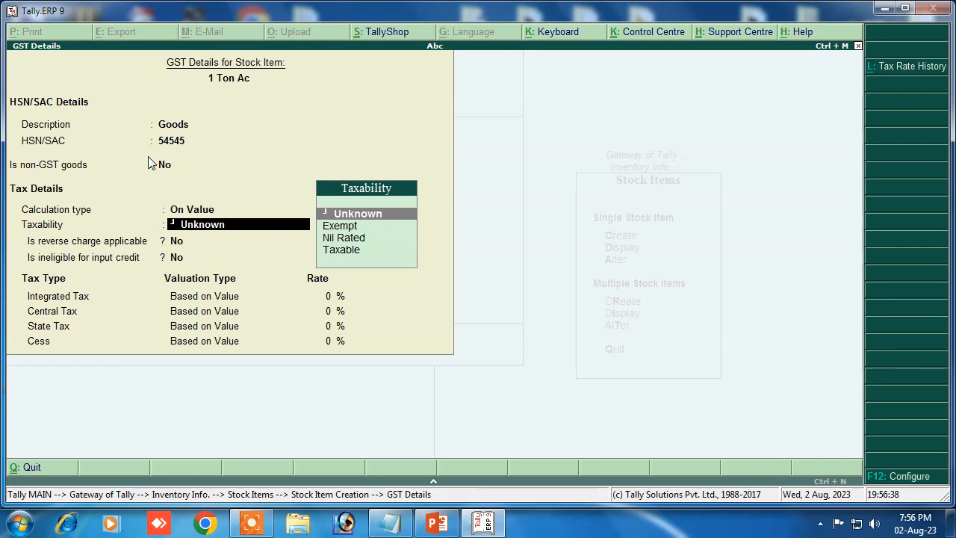
# - Set the taxability of 1 Ton Ac to Taxable, keeping reverse charge and input credit ineligibility at No
pyautogui.press('Down')
pyautogui.press('Down')
pyautogui.press('Down')
pyautogui.press('Return')
pyautogui.press('Return')
pyautogui.press('Return')
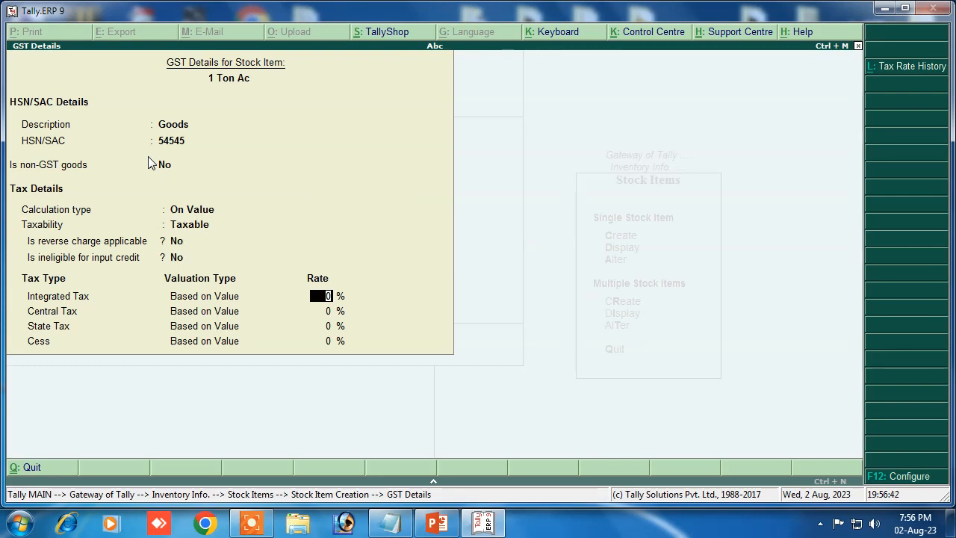
# - Set the integrated tax rate of 1 Ton Ac to 18%, keep supply type Goods and save the stock item
pyautogui.write('18')
pyautogui.press('Return')
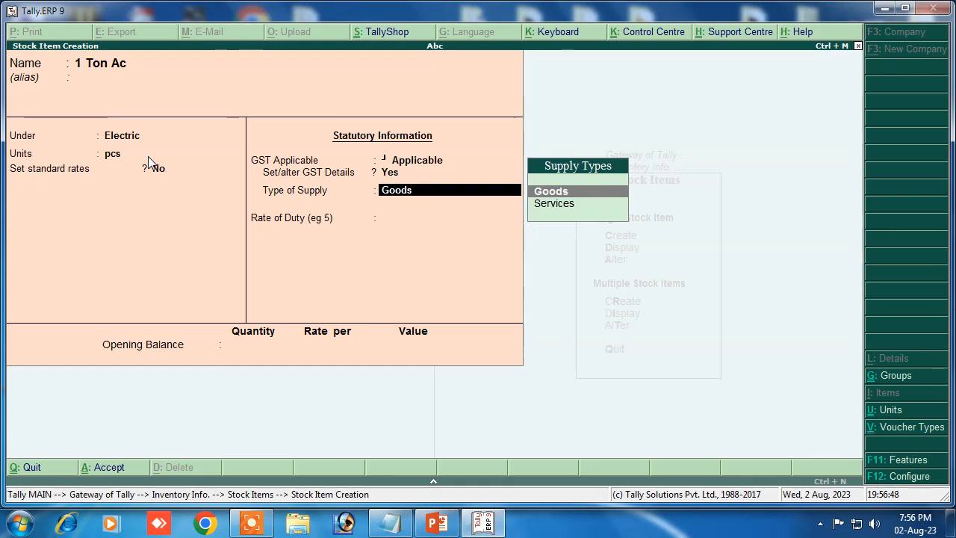
pyautogui.press('Return')
pyautogui.press('Return')
pyautogui.press('Return')
pyautogui.press('Return')
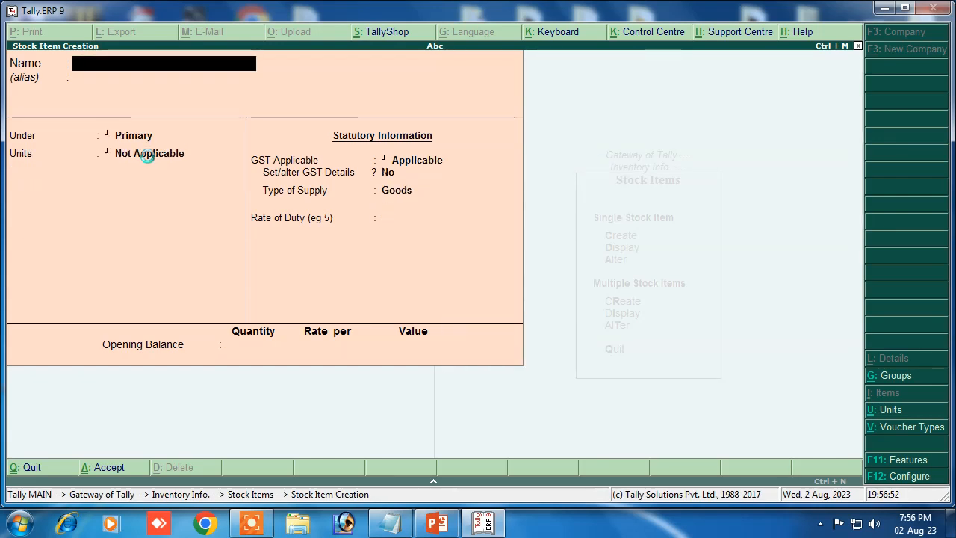
# - Leave stock item creation, return to the Gateway of Tally and start a purchase voucher under Accounting Vouchers
pyautogui.press('Escape')
pyautogui.press('Escape')
pyautogui.press('Escape')
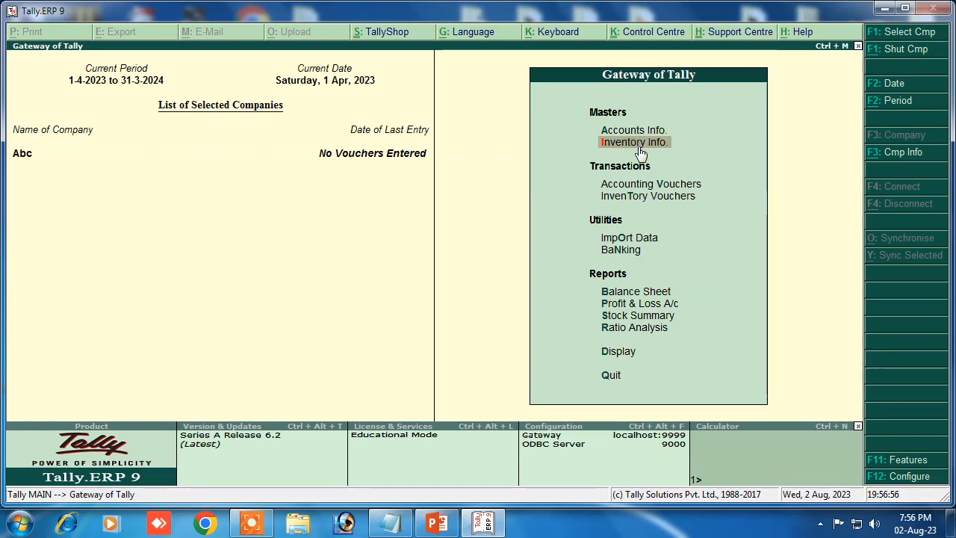
pyautogui.press('Down')
pyautogui.press('Down')
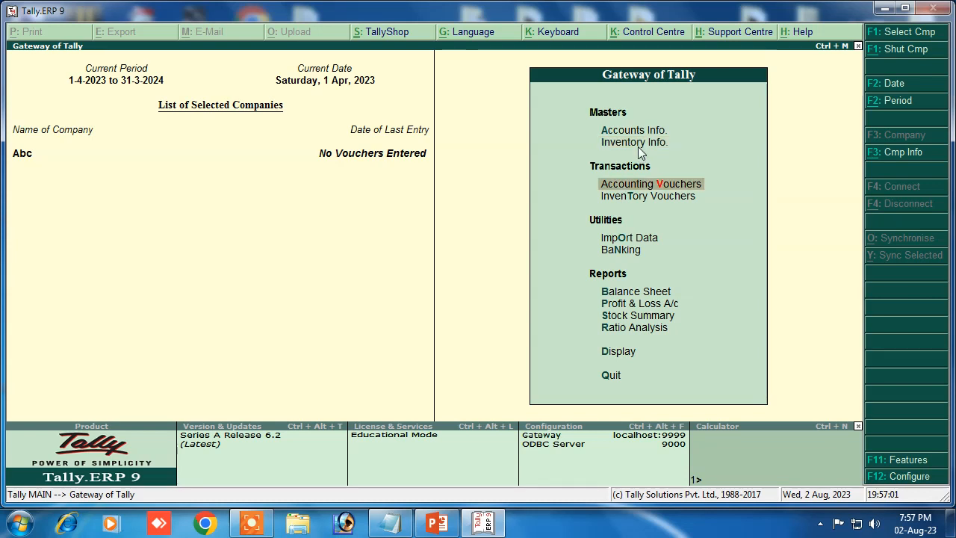
pyautogui.press('Up')
pyautogui.press('Return')
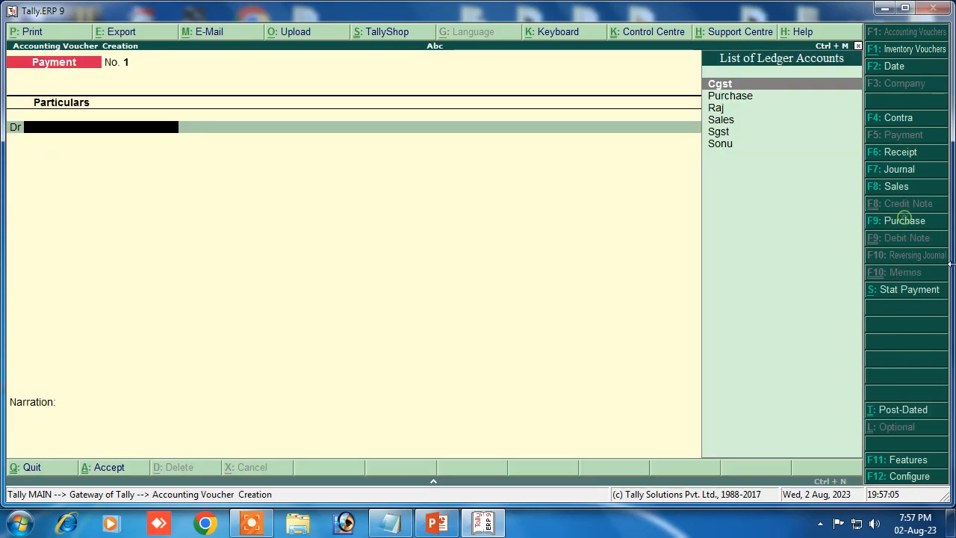
pyautogui.click(886, 221)
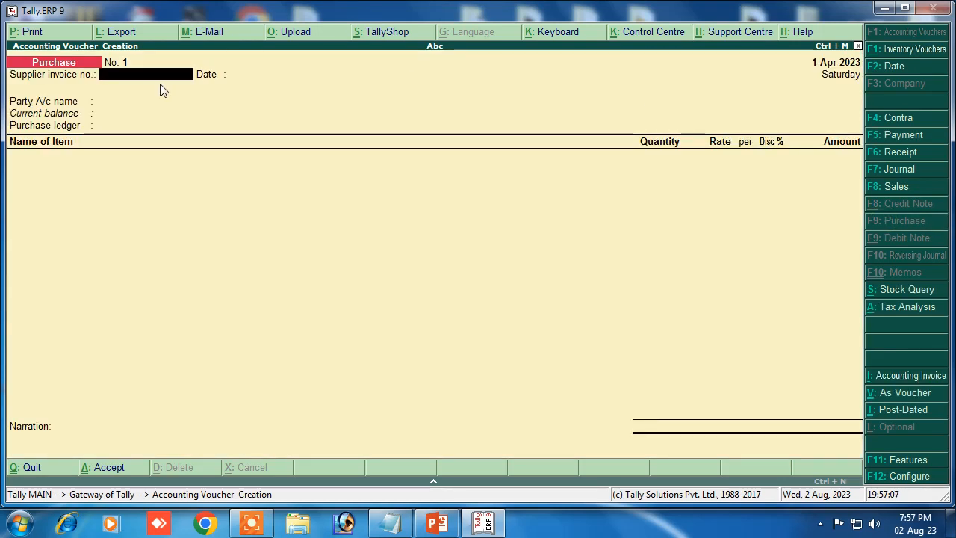
# - Set the supplier invoice number to 01 and keep its date at 1-Apr-2023
pyautogui.write('01')
pyautogui.press('Return')
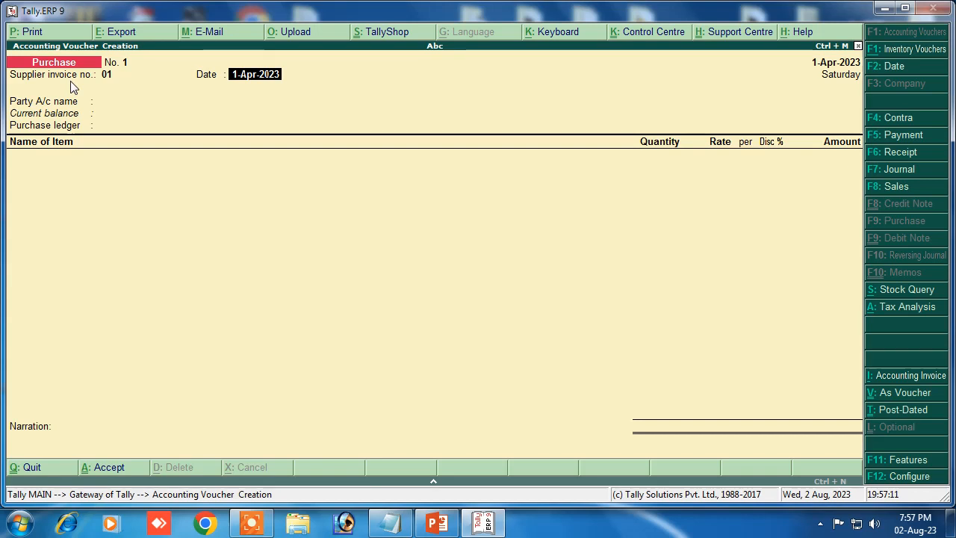
pyautogui.press('Return')
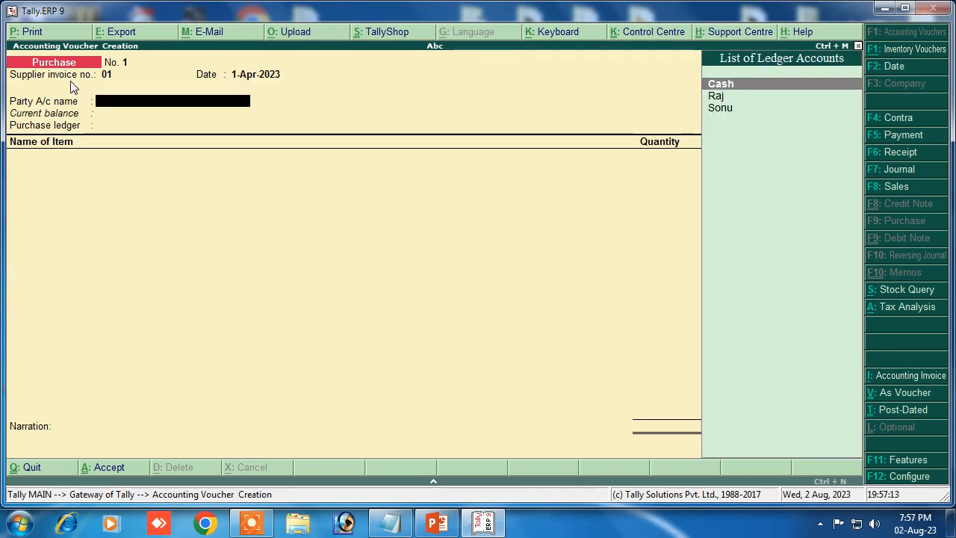
# - Choose the supplier's ledger as party account, accept the party details unchanged and select Purchase as the purchase ledger
pyautogui.press('Down')
pyautogui.press('Return')
pyautogui.press('Return')
pyautogui.press('Return')
pyautogui.press('Return')
pyautogui.press('Return')
pyautogui.press('Return')
pyautogui.press('Return')
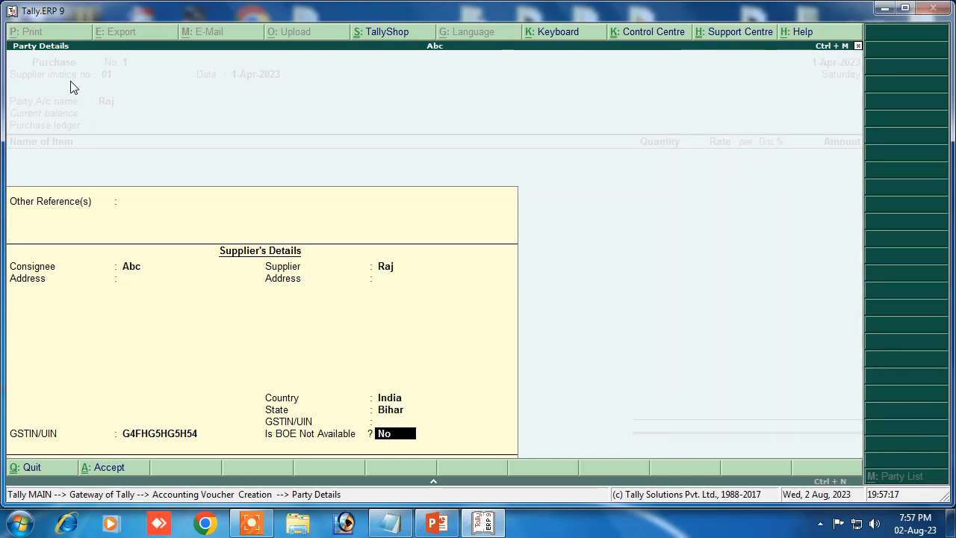
pyautogui.press('Return')
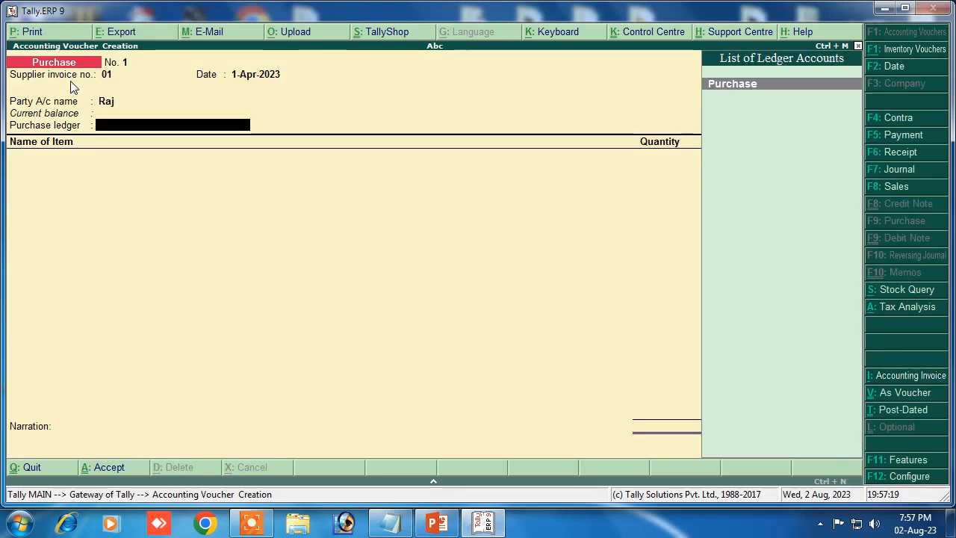
pyautogui.press('Return')
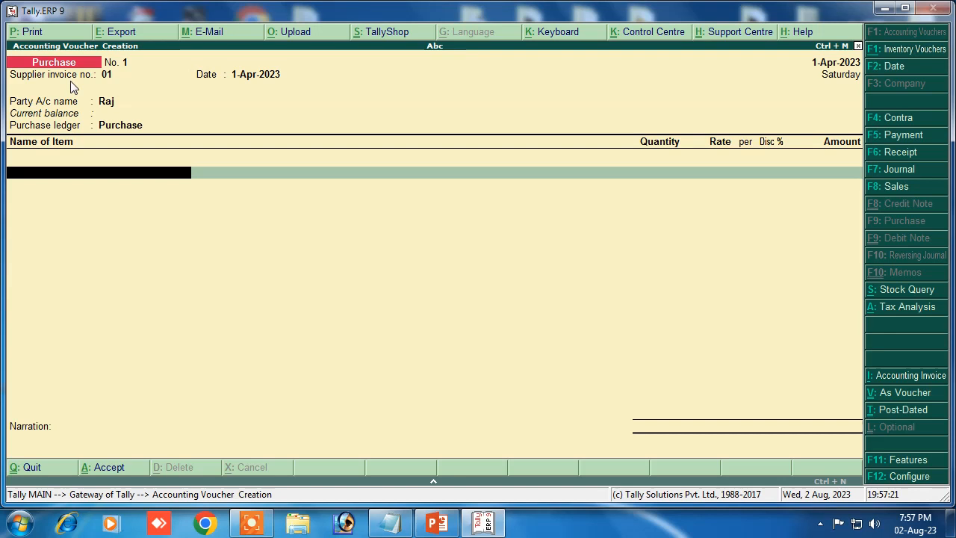
# - Add Fan to the purchase voucher without a description, check the PowerPoint exercise, and set the quantity to 100 pcs in Tally
pyautogui.press('Down')
pyautogui.press('Down')
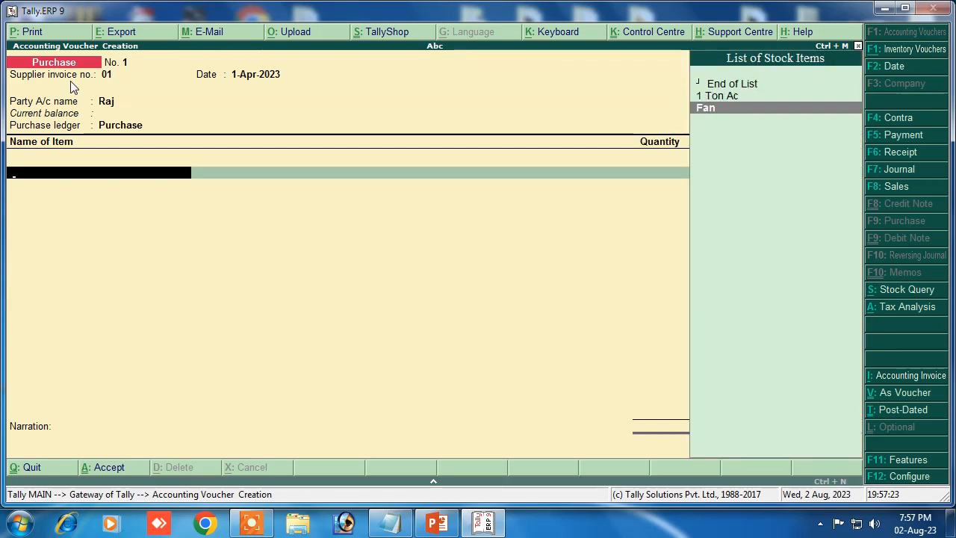
pyautogui.press('Return')
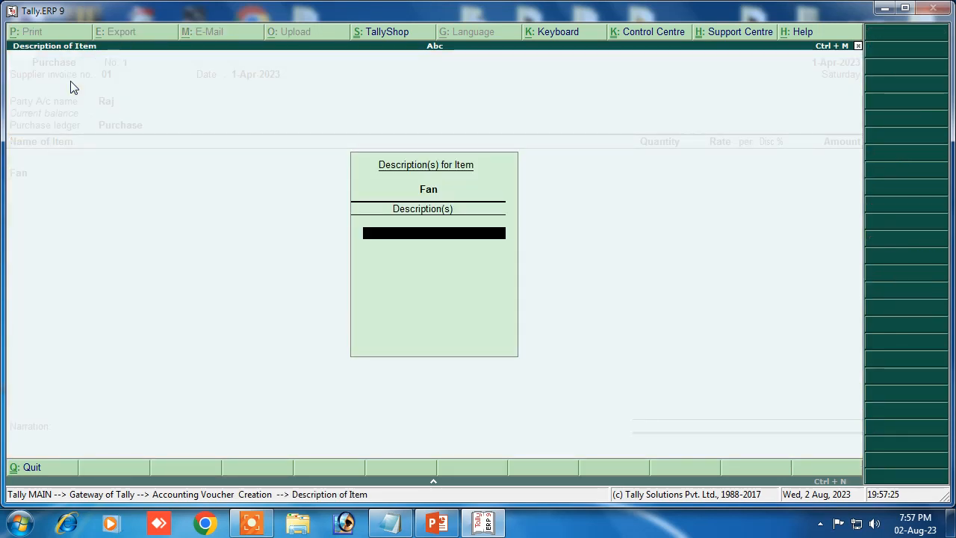
pyautogui.press('Return')
pyautogui.click(437, 522)
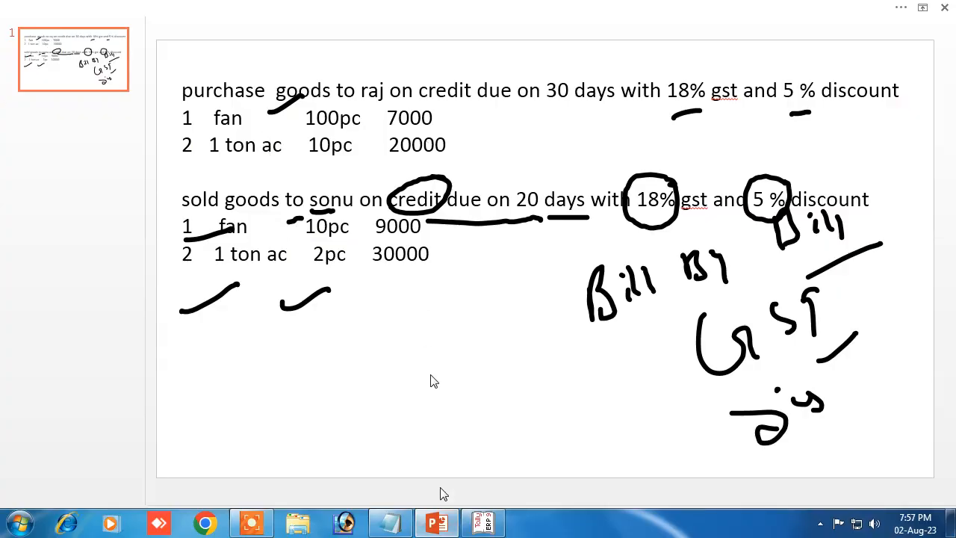
pyautogui.click(483, 523)
pyautogui.write('100')
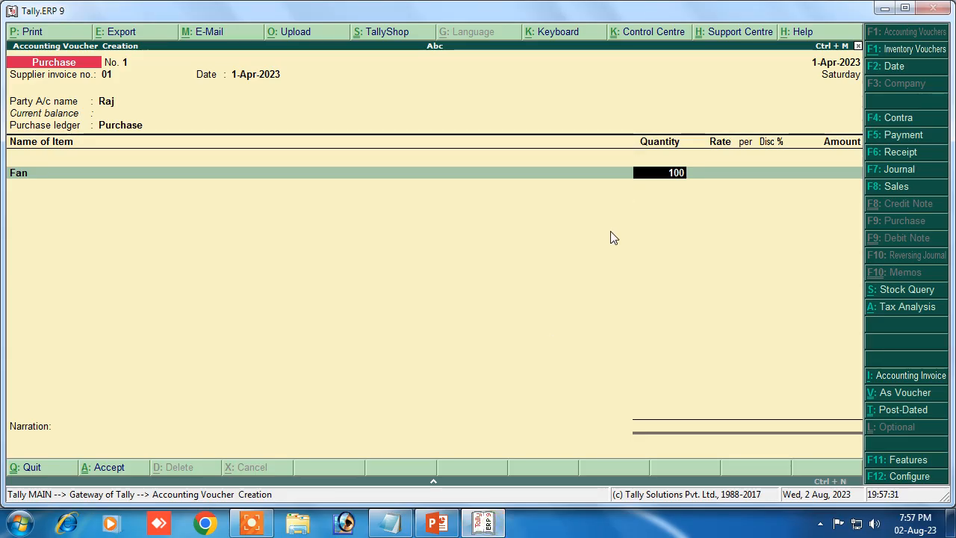
pyautogui.press('Return')
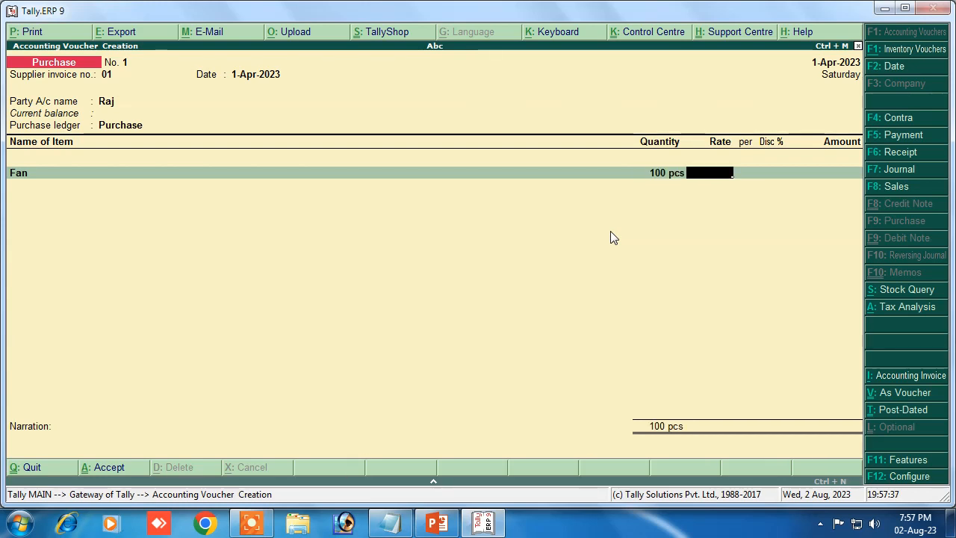
# - Set Fan's rate to 7000 per pcs with a 5% discount and accept the item line
pyautogui.write('7000')
pyautogui.press('Return')
pyautogui.press('Return')
pyautogui.write('5')
pyautogui.press('Return')
pyautogui.press('Return')
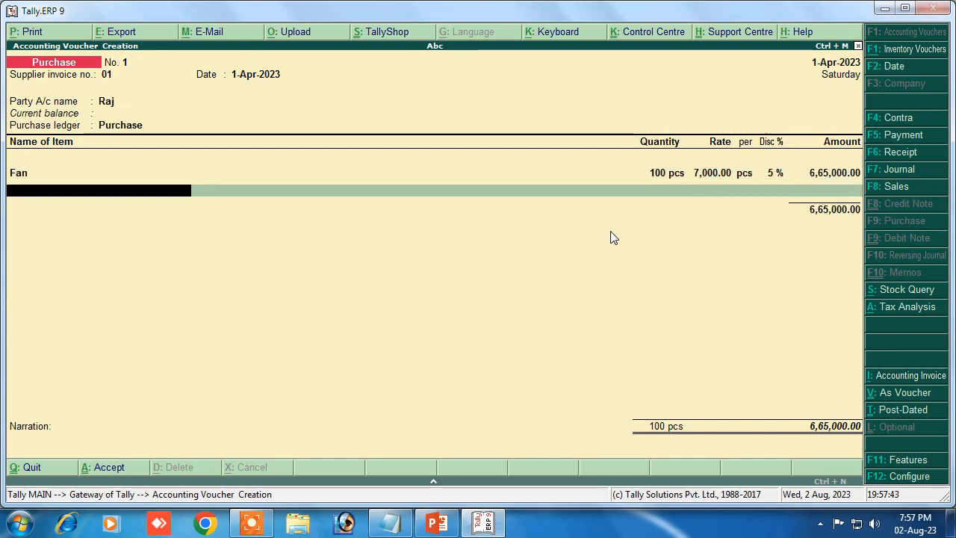
# - Add 1 Ton Ac to the purchase voucher without a description and check its quantity and rate in the PowerPoint exercise
pyautogui.write('1')
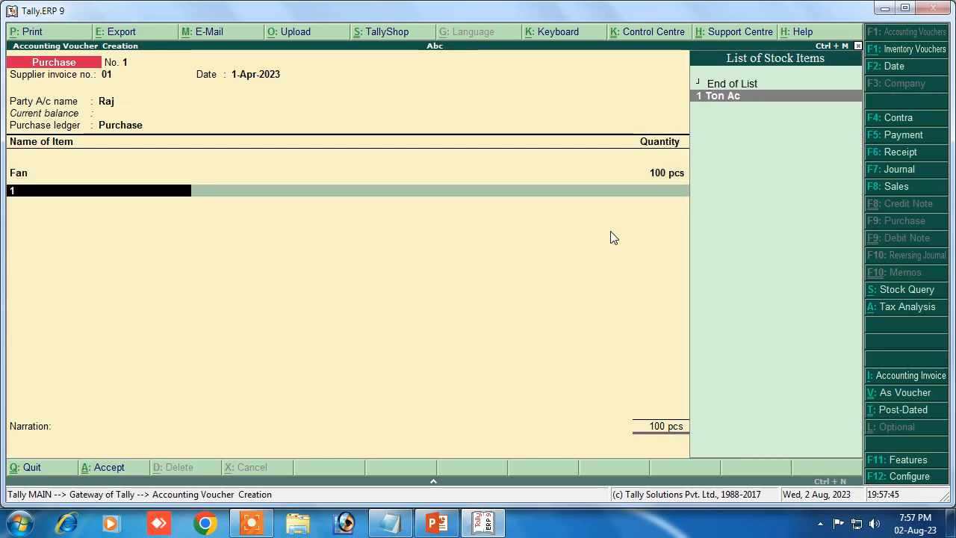
pyautogui.press('Return')
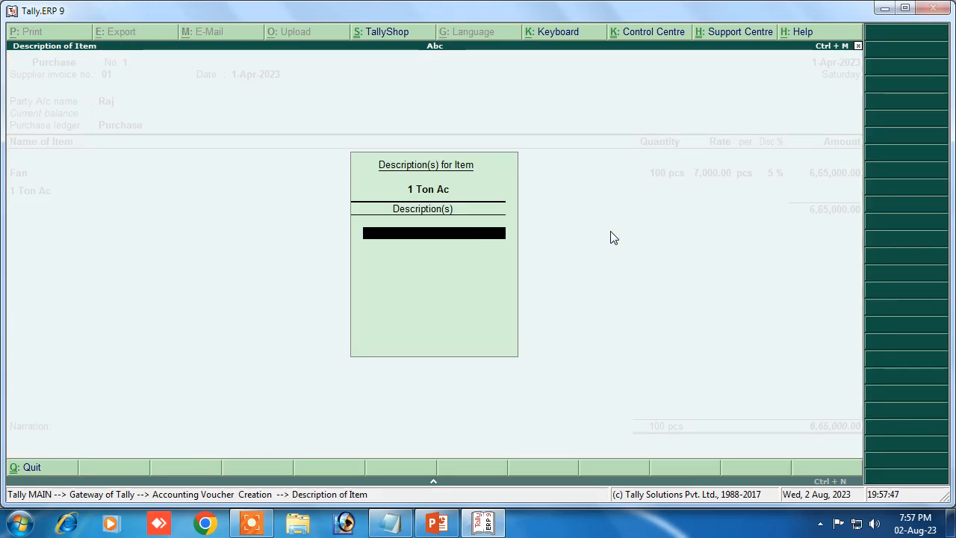
pyautogui.press('Return')
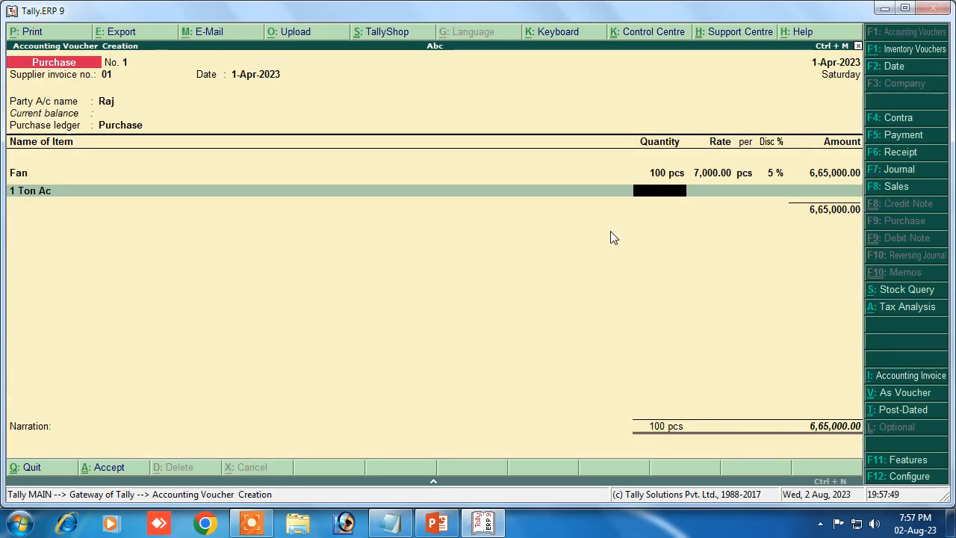
pyautogui.click(435, 525)
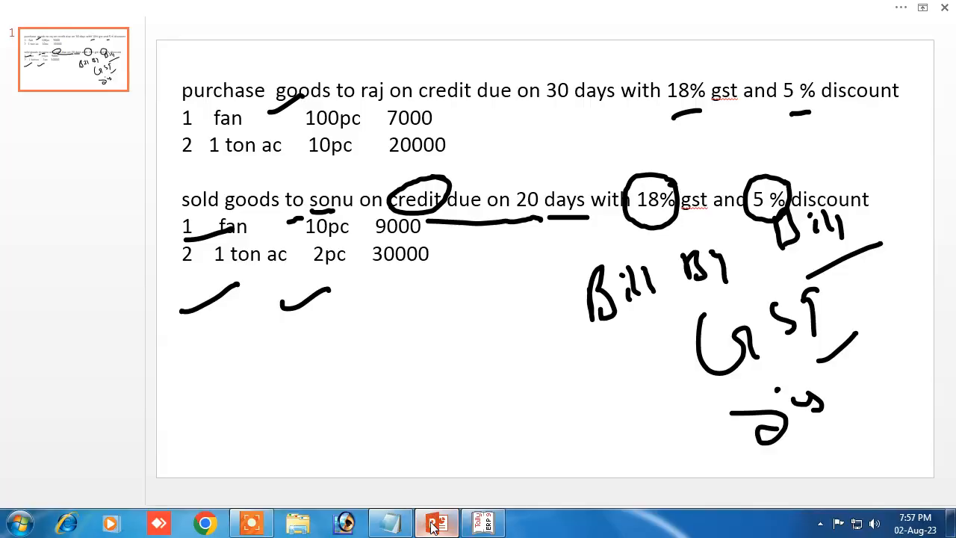
pyautogui.click(435, 524)
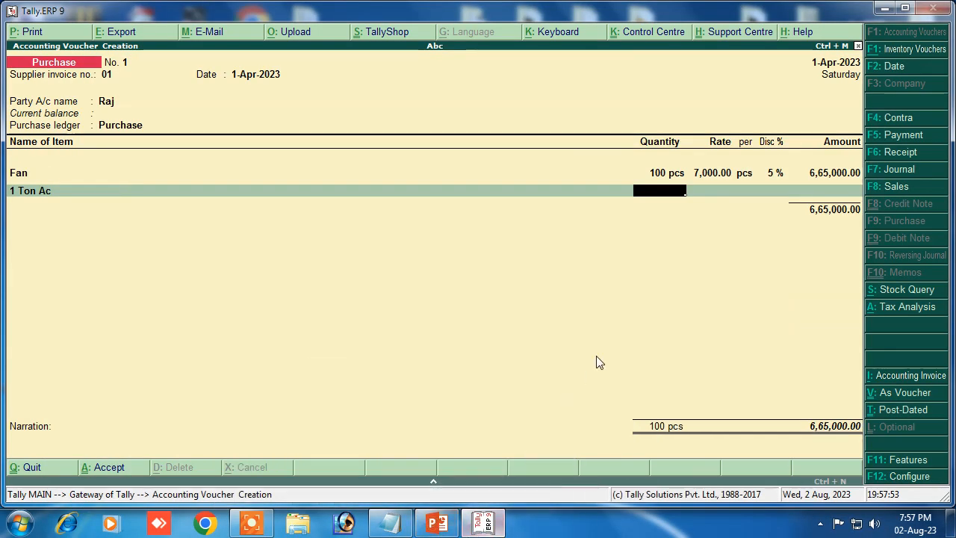
# - Set 1 Ton Ac's quantity to 10 pcs and its rate to 20,000 per pcs with a 5% discount
pyautogui.write('10')
pyautogui.press('Return')
pyautogui.write('20,000')
pyautogui.press('Return')
pyautogui.press('Return')
pyautogui.write('5')
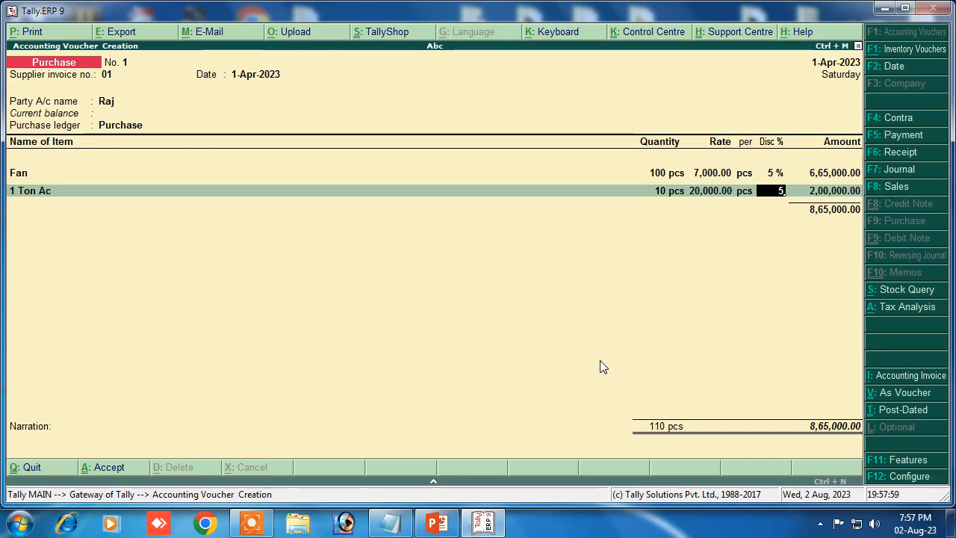
pyautogui.press('Return')
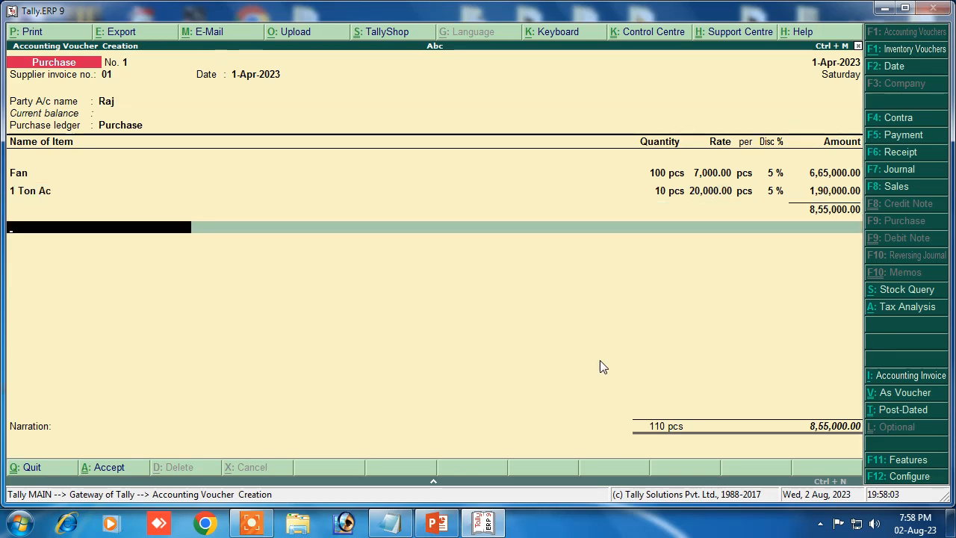
# - Add the Cgst and Sgst ledgers to the purchase voucher at 9% each and end the ledger list
pyautogui.press('Return')
pyautogui.press('Return')
pyautogui.press('Return')
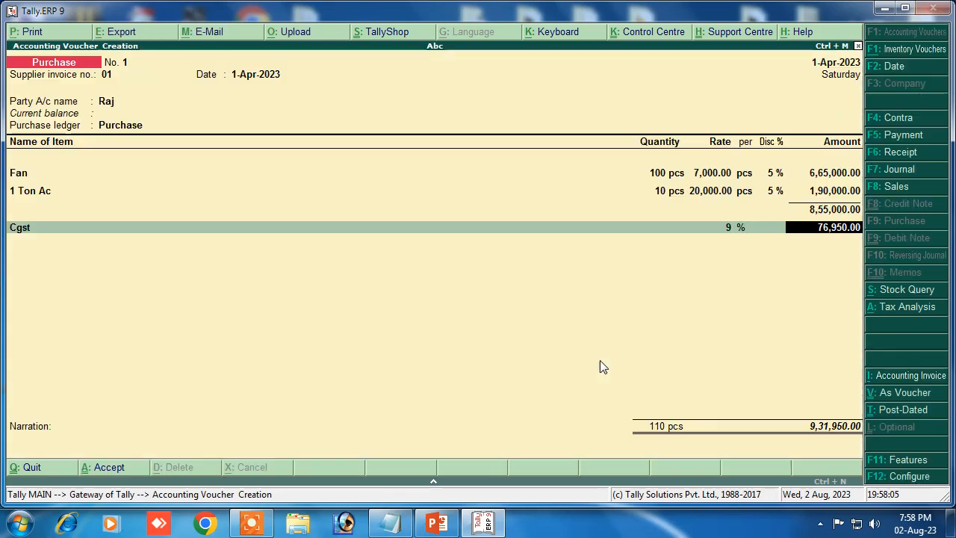
pyautogui.press('Return')
pyautogui.write('S')
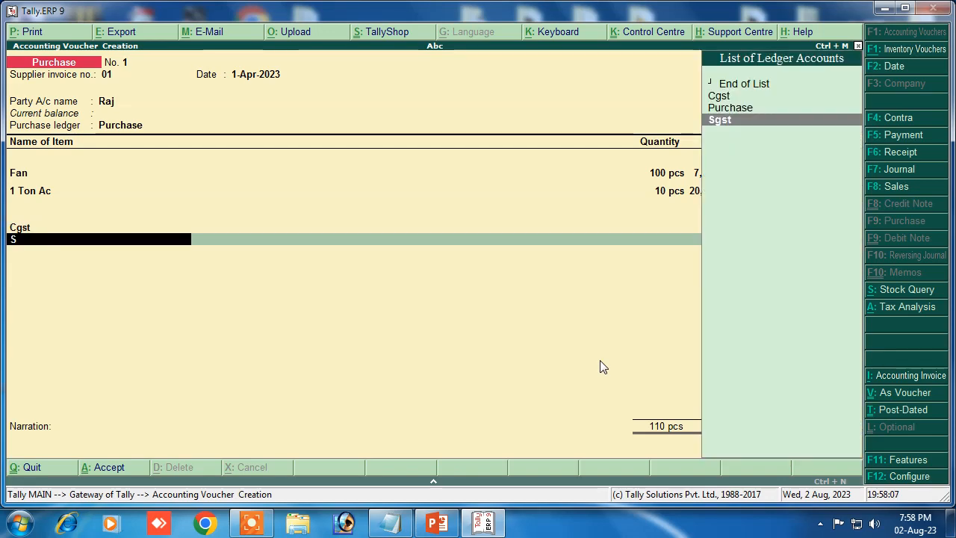
pyautogui.press('Return')
pyautogui.press('Return')
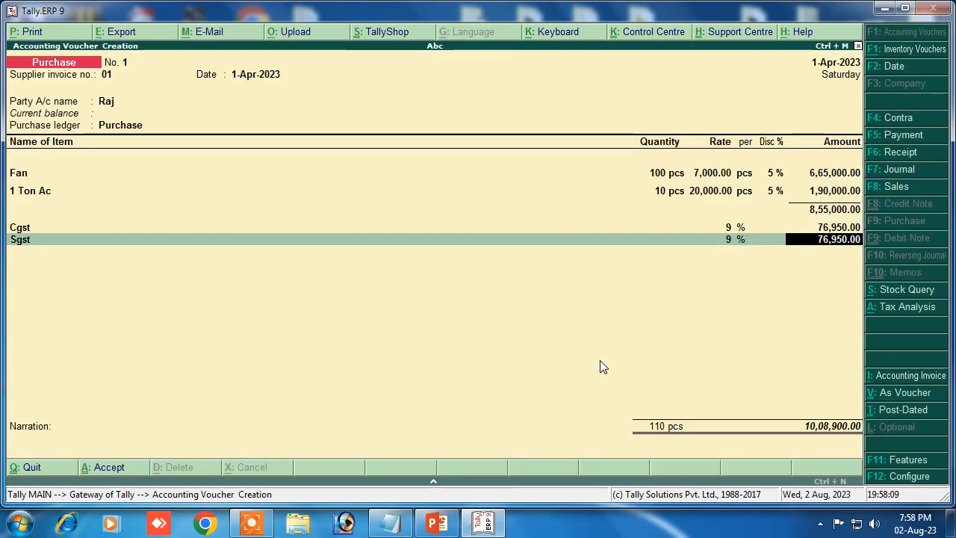
pyautogui.press('Return')
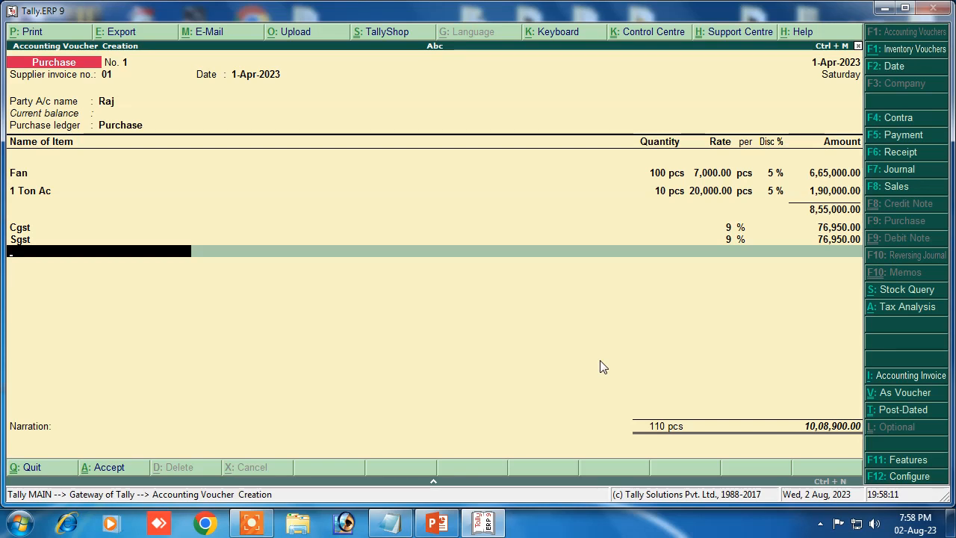
pyautogui.press('Return')
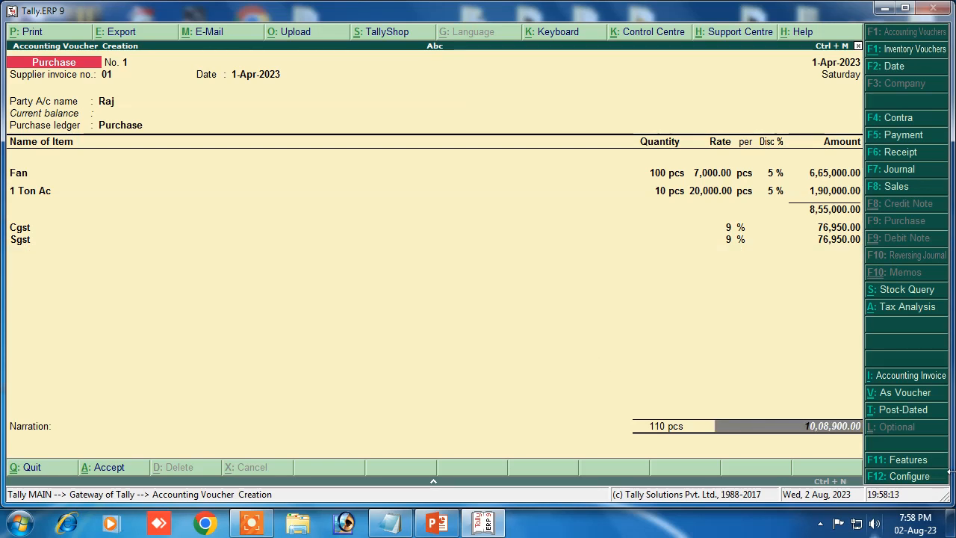
# - Record the purchase bill as a New Ref under the supplier's name with 30 credit days, checking the term in PowerPoint
pyautogui.press('Return')
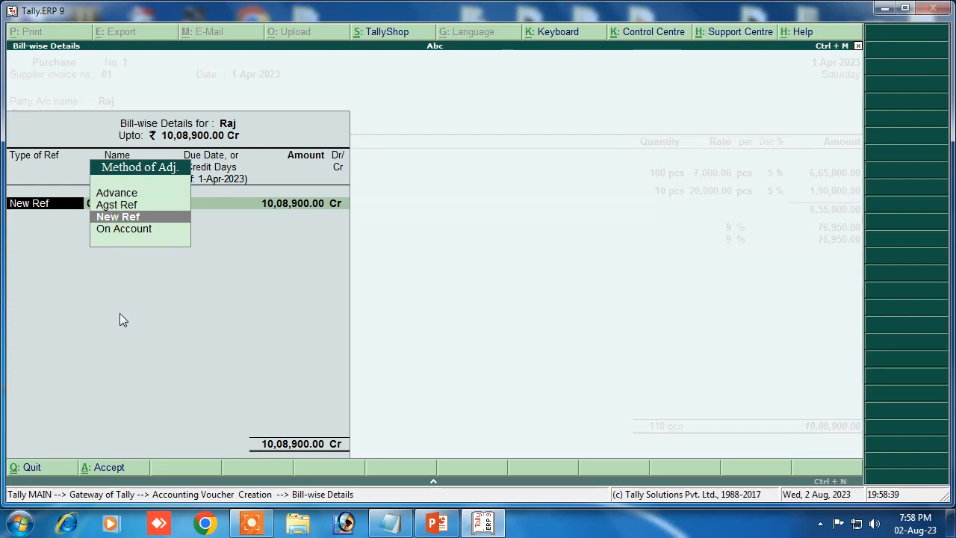
pyautogui.press('Return')
pyautogui.write('Raj')
pyautogui.press('Return')
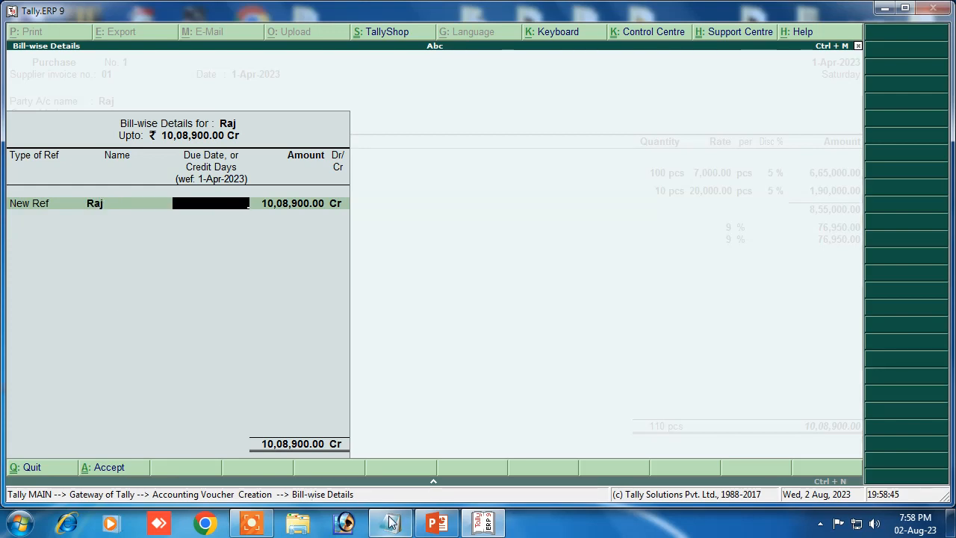
pyautogui.click(437, 523)
pyautogui.click(437, 523)
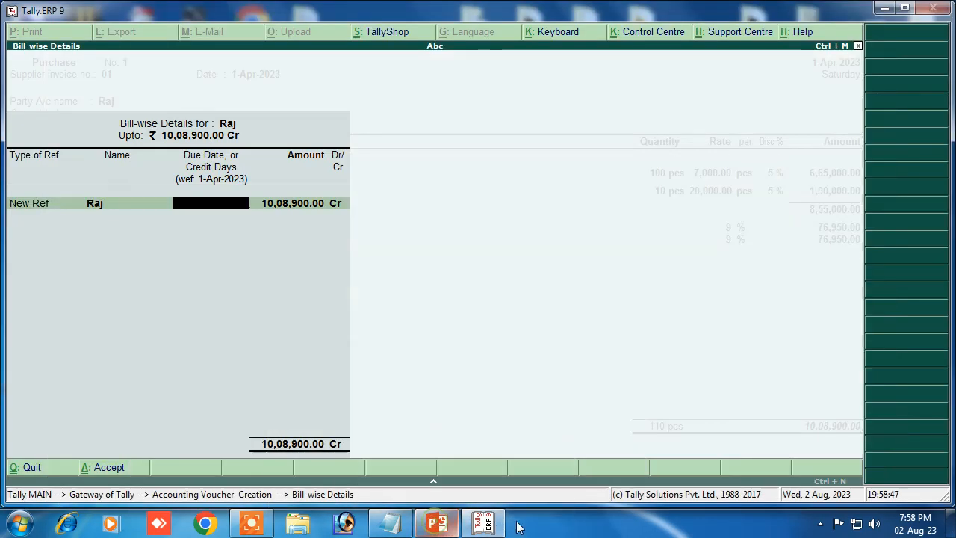
pyautogui.write('30')
pyautogui.press('Return')
pyautogui.press('Return')
# - Enter the narration "being credit purchase to" followed by the supplier's name, and save the purchase voucher
pyautogui.write('being')
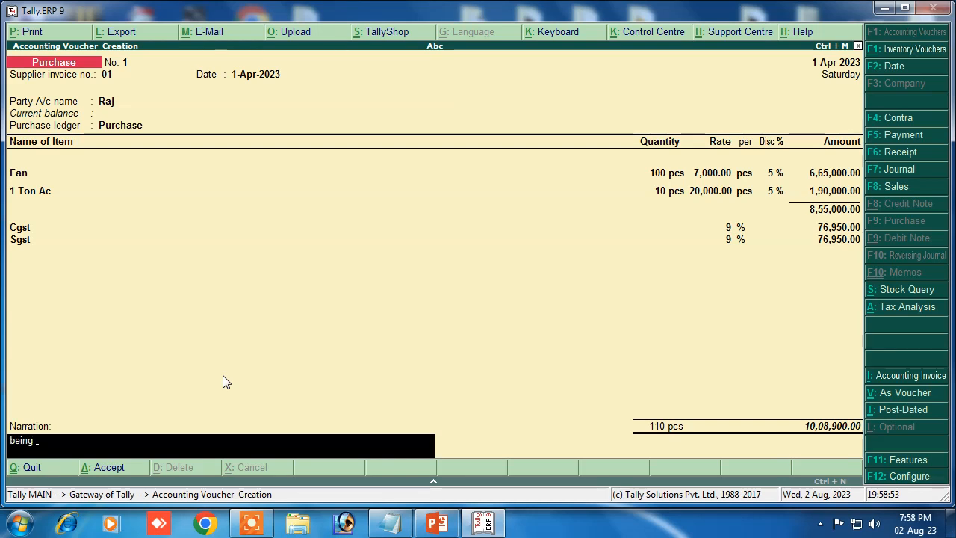
pyautogui.write(' credit purchase to raj')
pyautogui.press('Return')
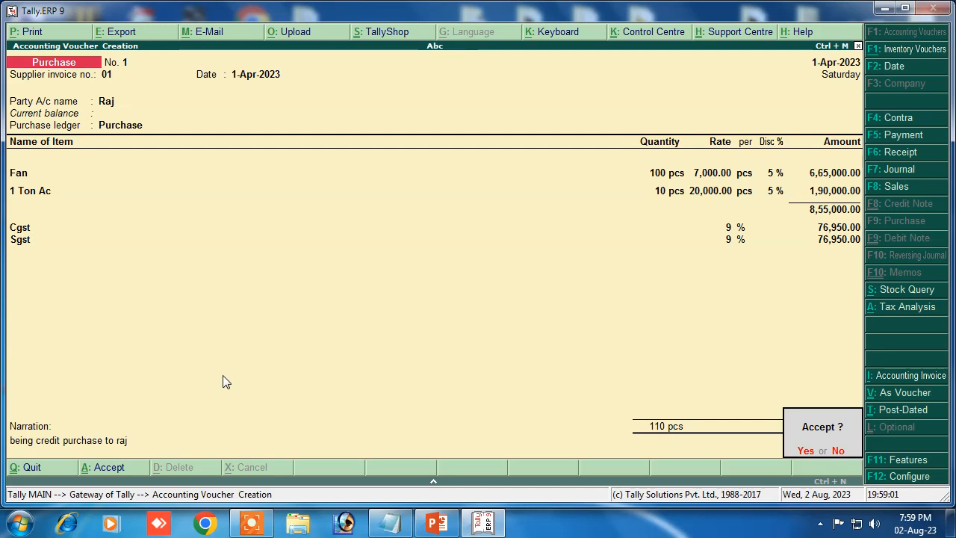
pyautogui.press('Return')
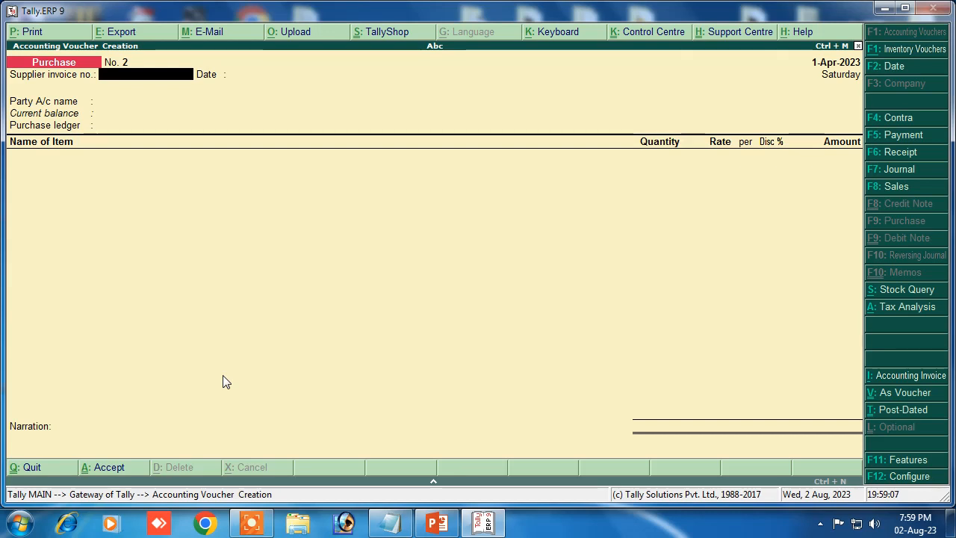
# - Switch to a sales voucher and set its reference number to 01
pyautogui.click(893, 187)
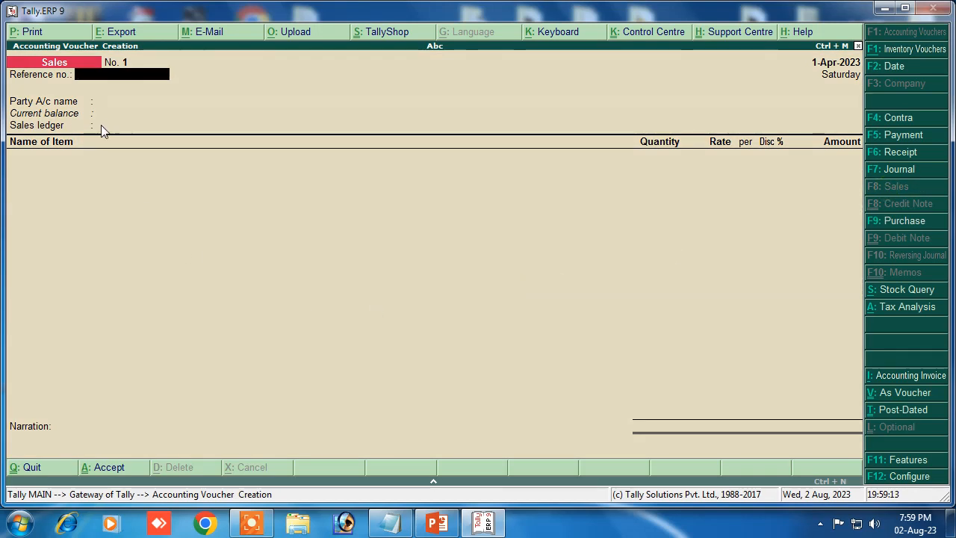
pyautogui.write('01')
pyautogui.press('Return')
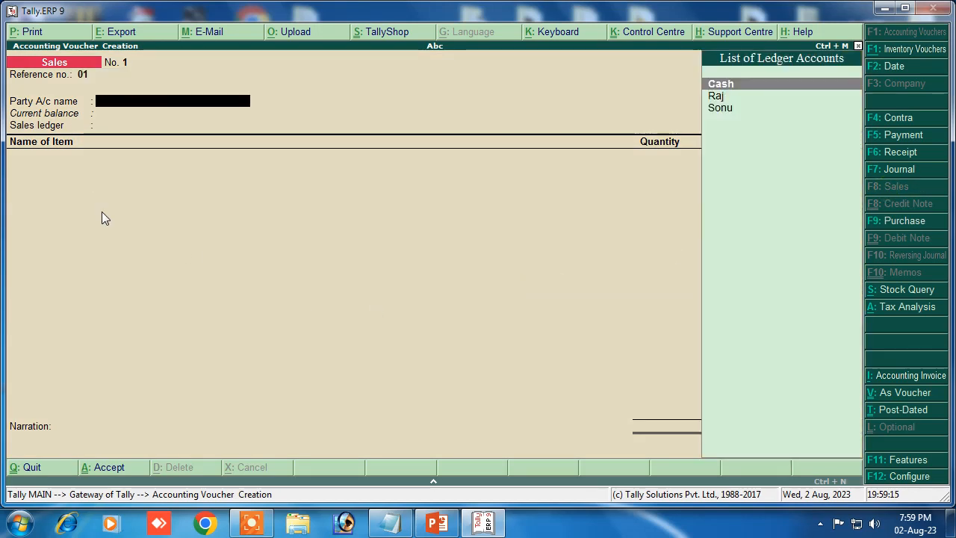
# - Choose the customer's ledger as party account, accept the party details unchanged and select Sales as the sales ledger
pyautogui.press('Down')
pyautogui.press('Down')
pyautogui.press('Return')
pyautogui.press('Return')
pyautogui.press('Return')
pyautogui.press('Return')
pyautogui.press('Return')
pyautogui.press('Return')
pyautogui.press('Return')
pyautogui.press('Return')
pyautogui.press('Return')
pyautogui.press('Return')
pyautogui.press('Return')
pyautogui.press('Return')
pyautogui.press('Return')
pyautogui.press('Return')
pyautogui.press('Return')
pyautogui.press('Return')
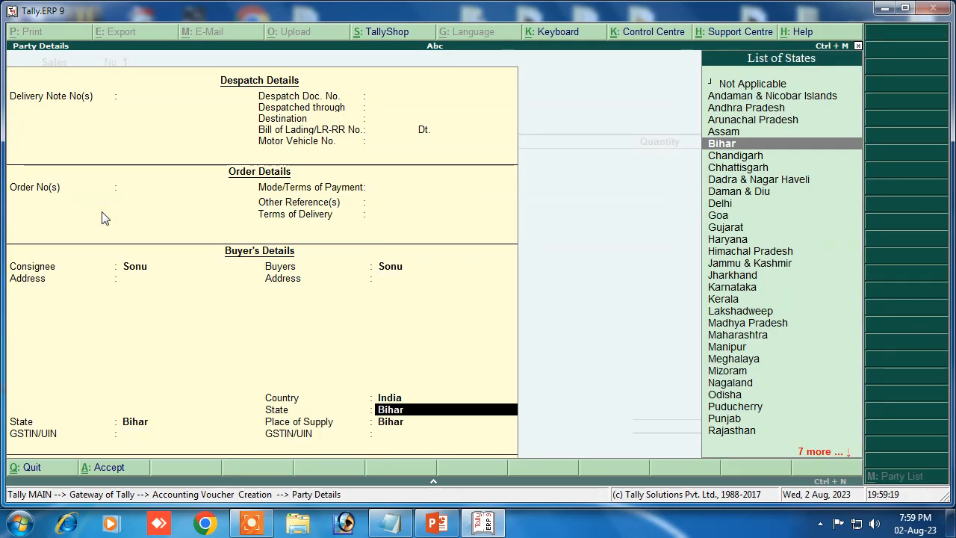
pyautogui.press('Return')
pyautogui.press('Return')
pyautogui.press('Return')
pyautogui.press('Return')
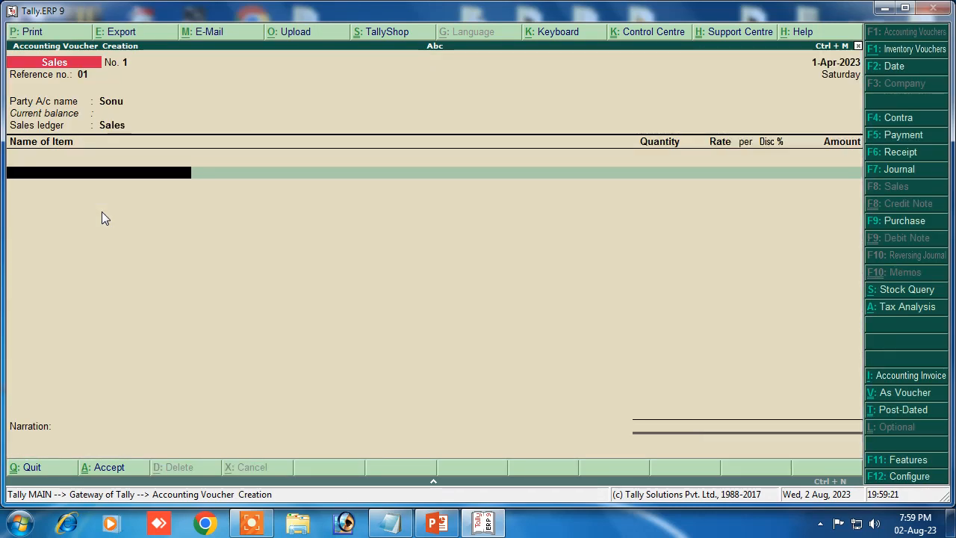
# - Add Fan to the sales voucher without a description, checking the sale's figures in the PowerPoint exercise
pyautogui.press('Down')
pyautogui.press('Down')
pyautogui.press('Return')
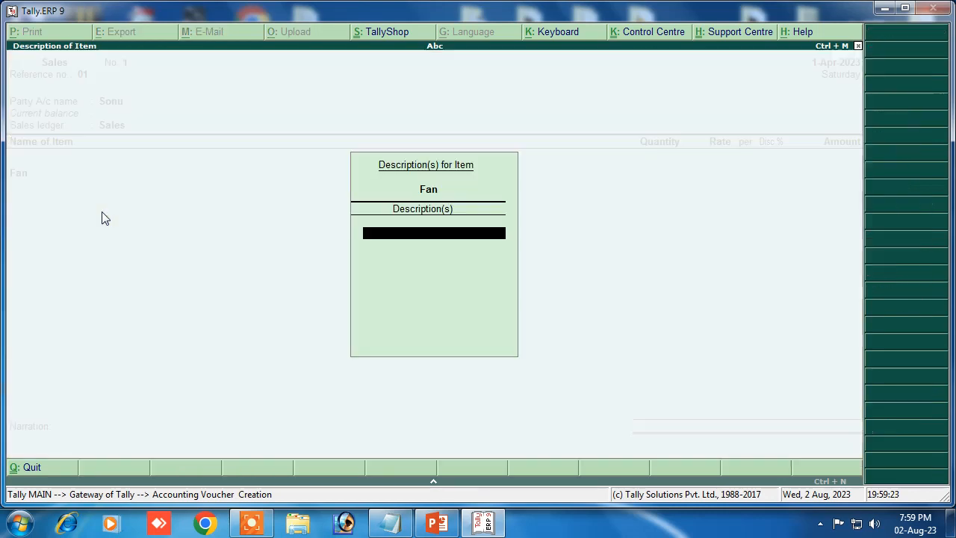
pyautogui.click(437, 523)
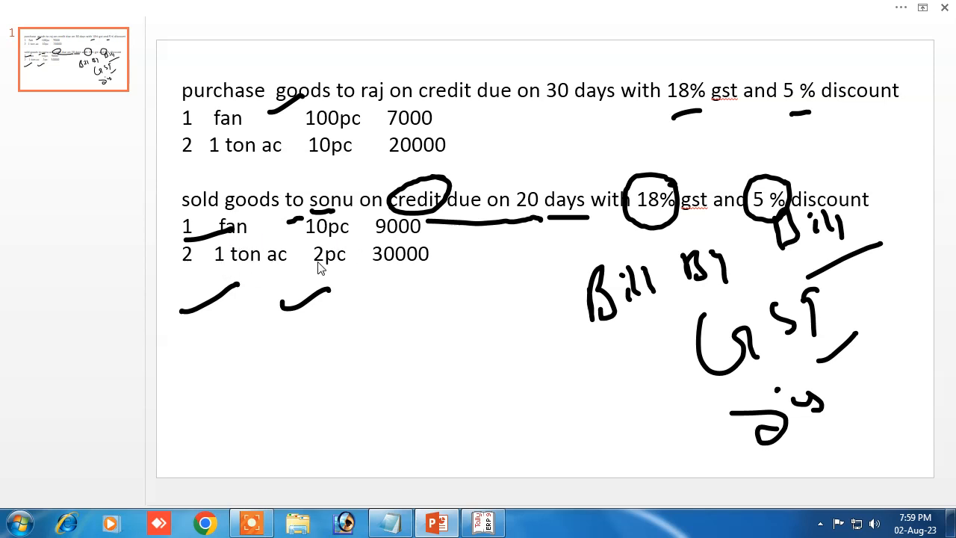
pyautogui.click(481, 522)
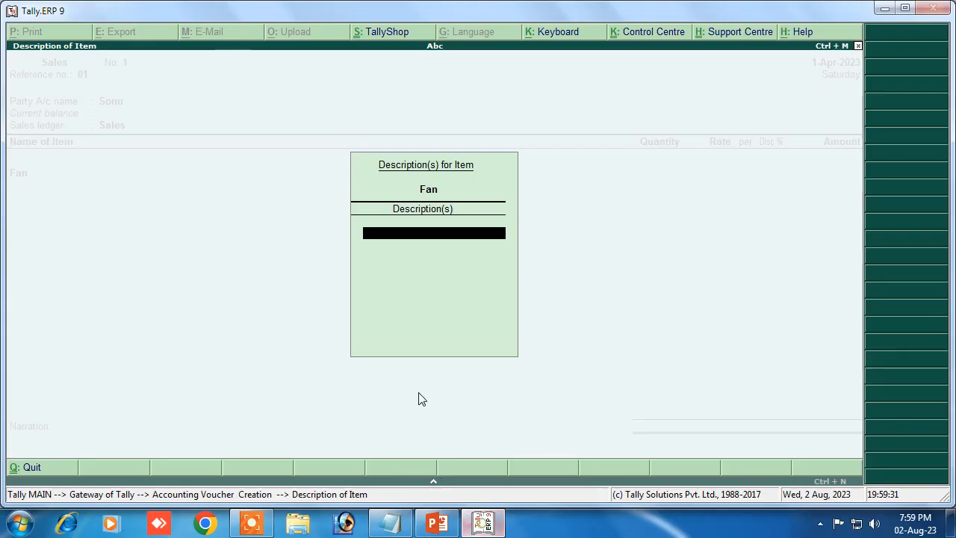
pyautogui.press('Return')
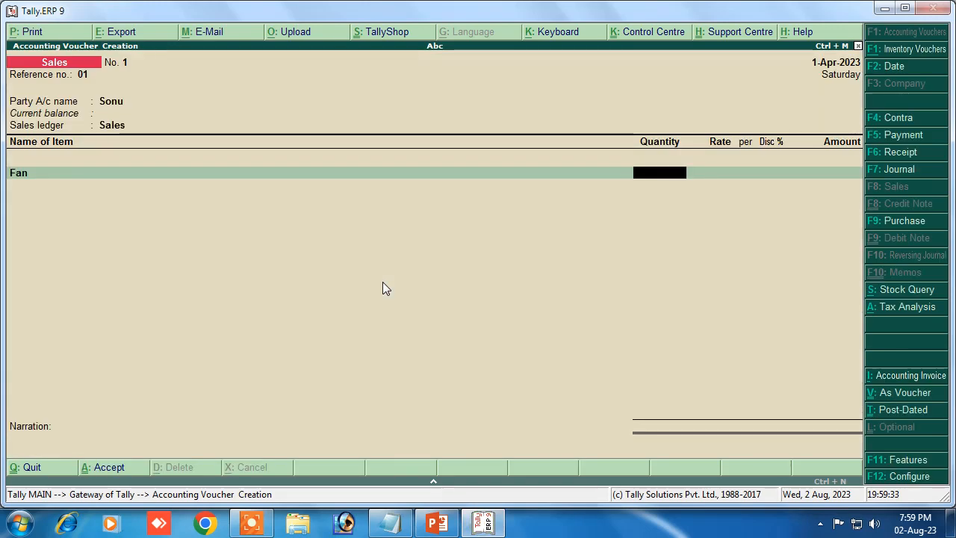
# - Set Fan's quantity to 10 pcs and its rate to 9000 per pcs with a 5% discount, and accept the item line
pyautogui.write('10')
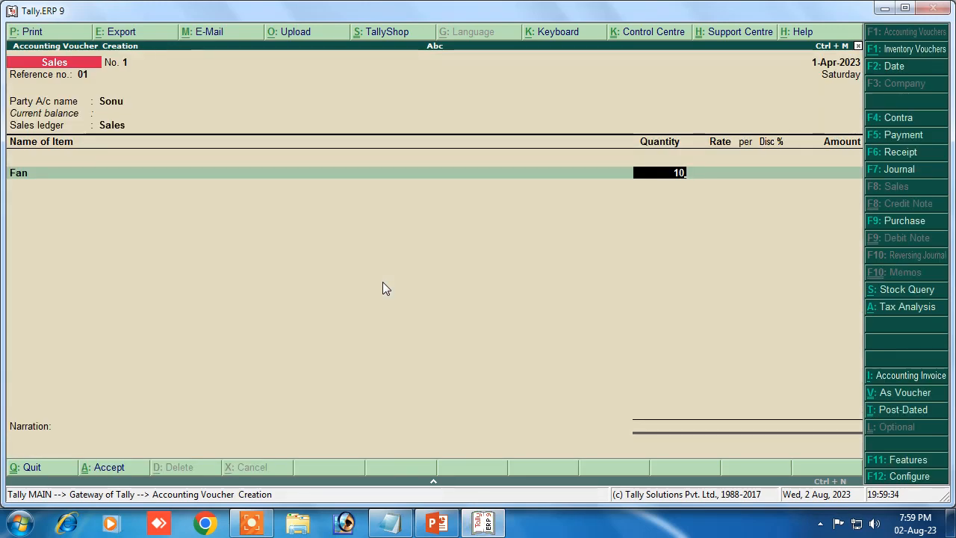
pyautogui.click(436, 523)
pyautogui.click(433, 525)
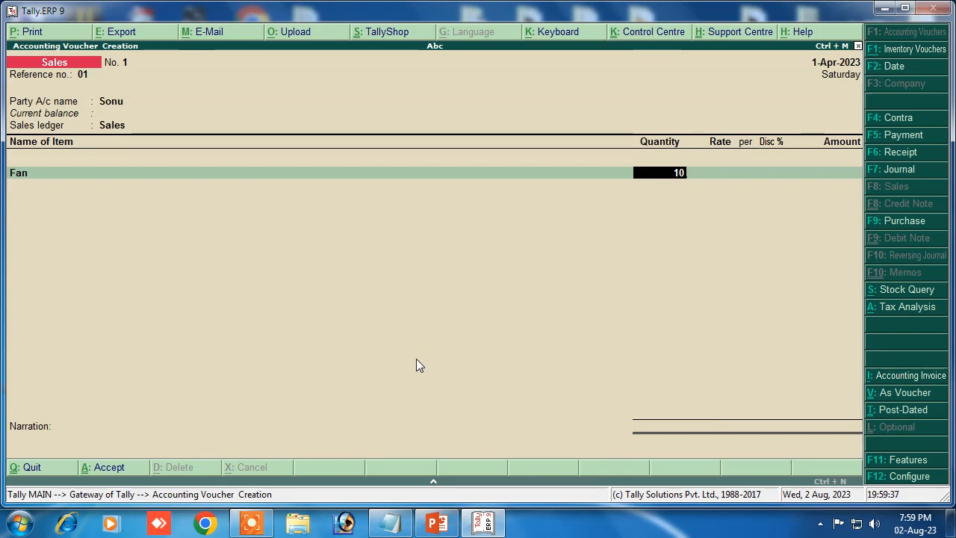
pyautogui.press('Return')
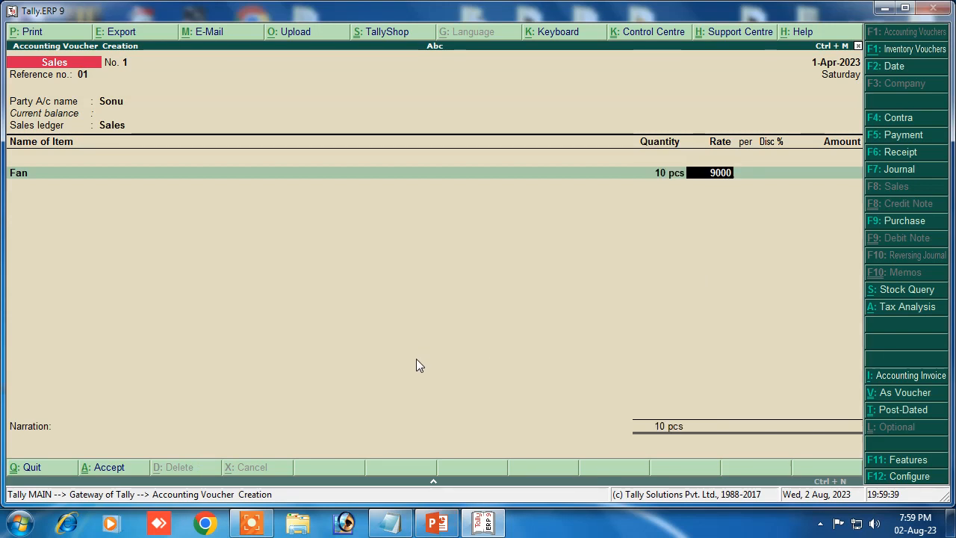
pyautogui.press('Return')
pyautogui.write('5')
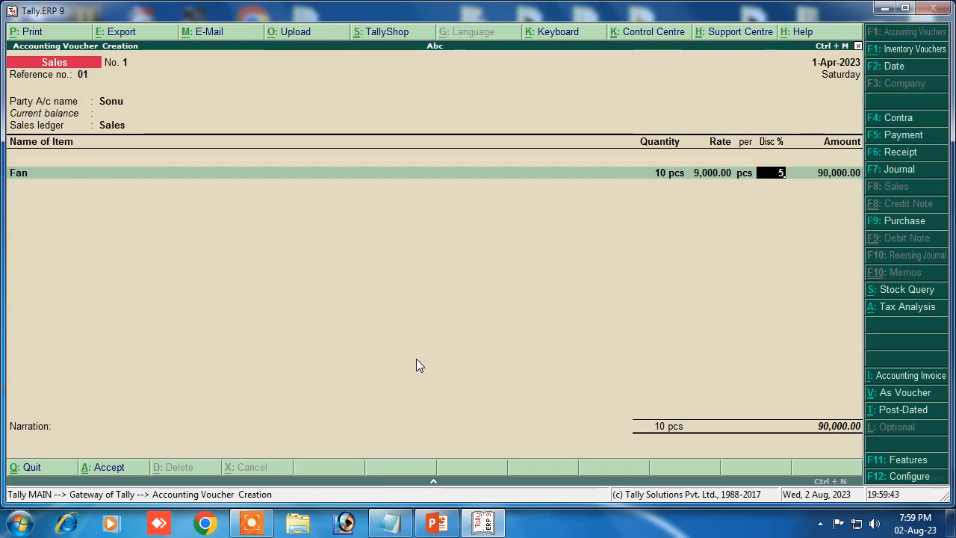
pyautogui.press('Return')
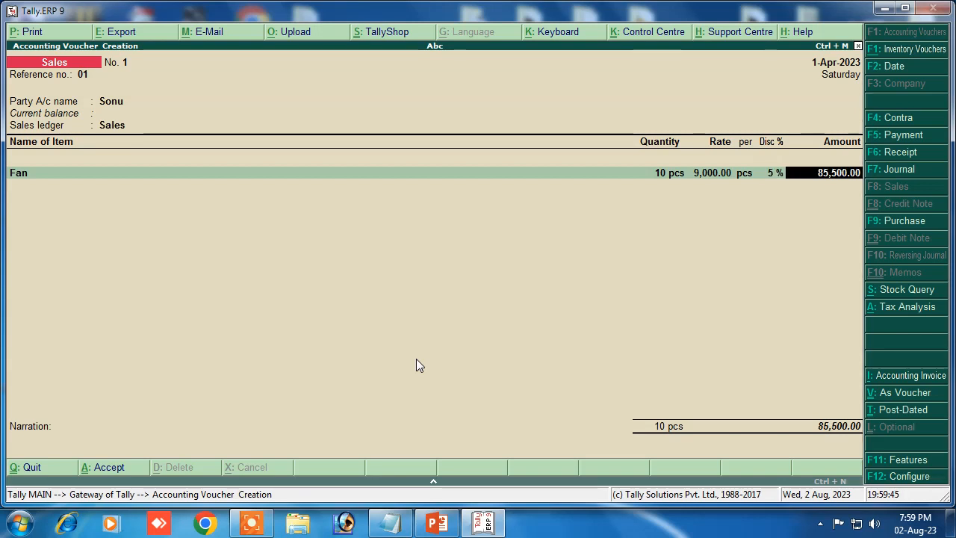
pyautogui.press('Return')
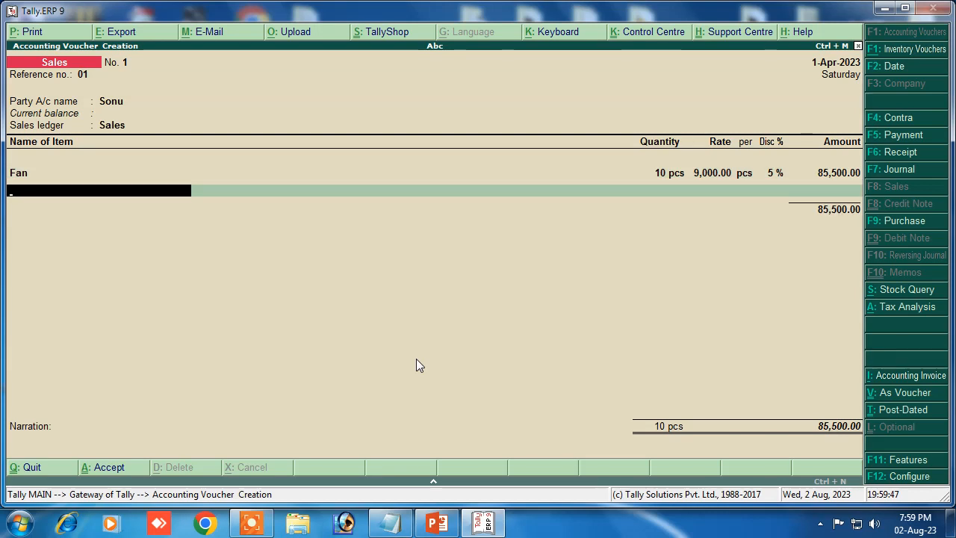
# - Add 1 Ton Ac to the sales voucher with quantity 2 pcs, rate 30,000 per pcs and 5% discount, and finish the item list
pyautogui.write('T')
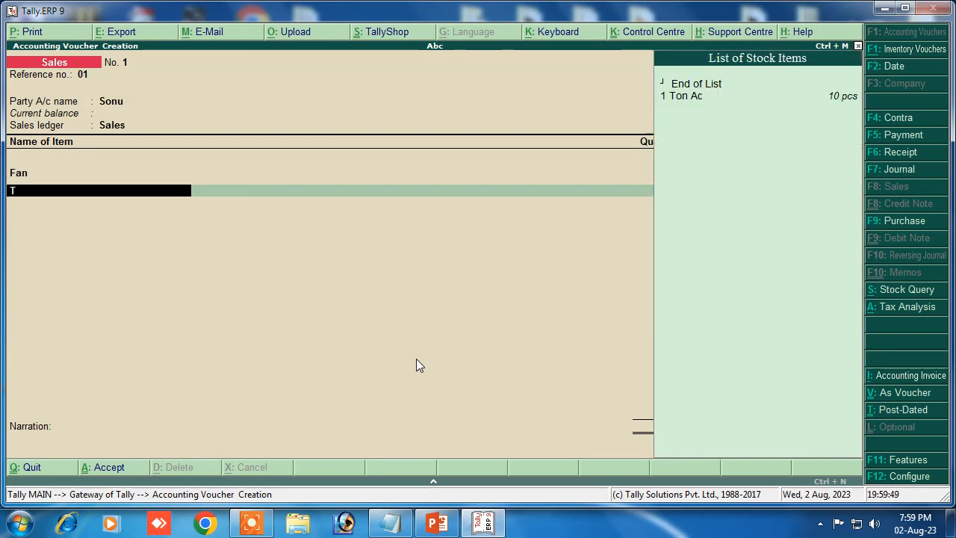
pyautogui.press('Down')
pyautogui.press('Return')
pyautogui.press('Return')
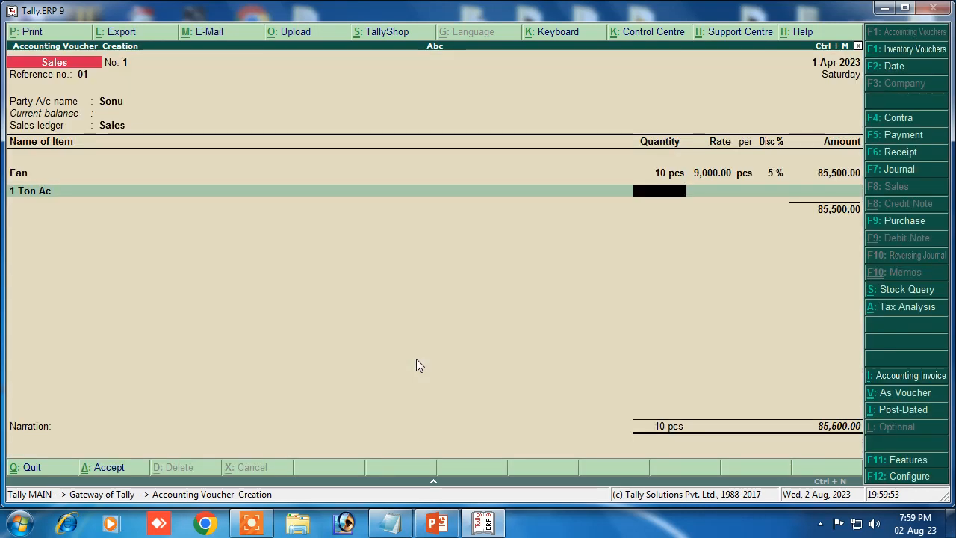
pyautogui.write('2')
pyautogui.press('Return')
pyautogui.write('30,000')
pyautogui.press('Return')
pyautogui.press('Return')
pyautogui.write('5')
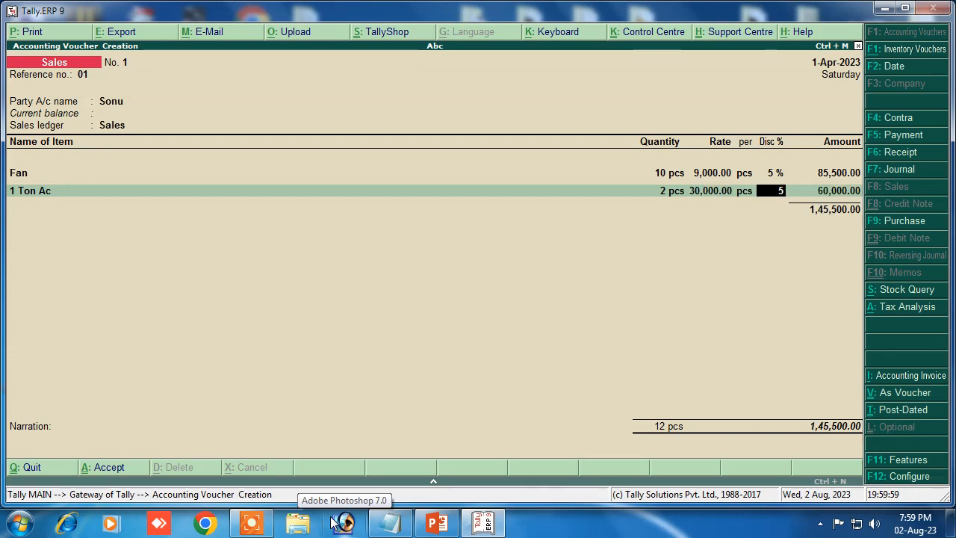
pyautogui.press('Return')
pyautogui.press('Return')
# - Add the Cgst and Sgst ledgers below the sales items at 9% each and finish the ledger list
pyautogui.write('C')
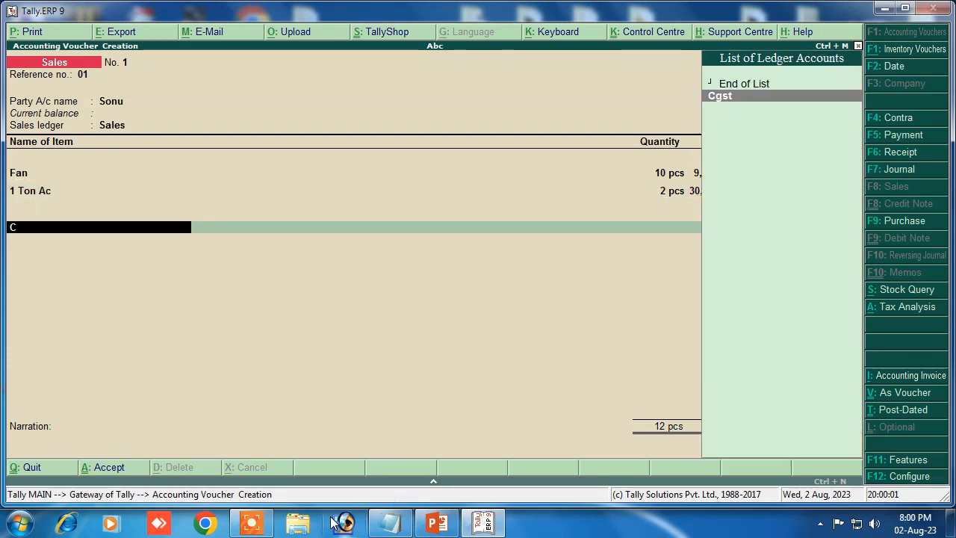
pyautogui.press('Return')
pyautogui.press('Return')
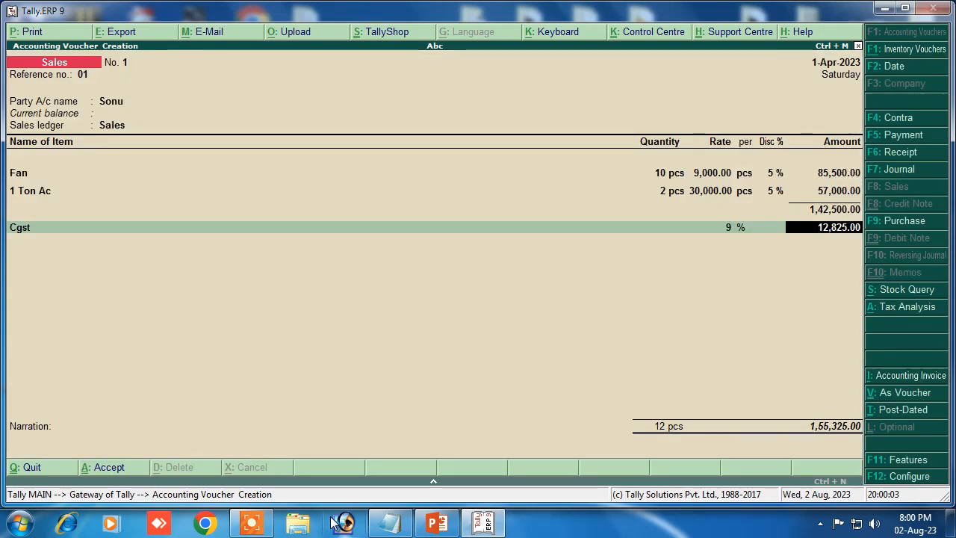
pyautogui.press('Return')
pyautogui.write('S')
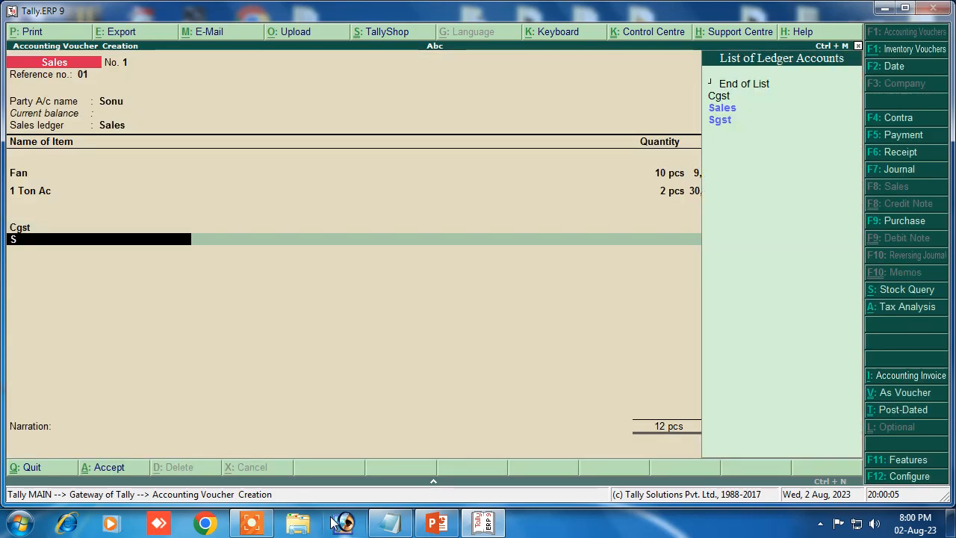
pyautogui.write('g')
pyautogui.press('Return')
pyautogui.press('Return')
pyautogui.press('Return')
pyautogui.press('Return')
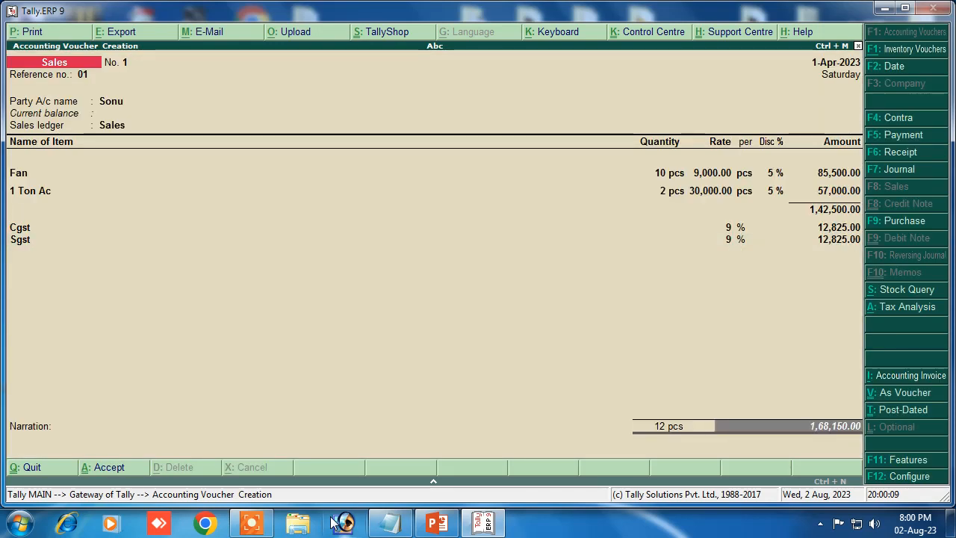
# - Record the sale's bill-wise details as a New Ref named after the customer, with 20 credit days
pyautogui.press('Return')
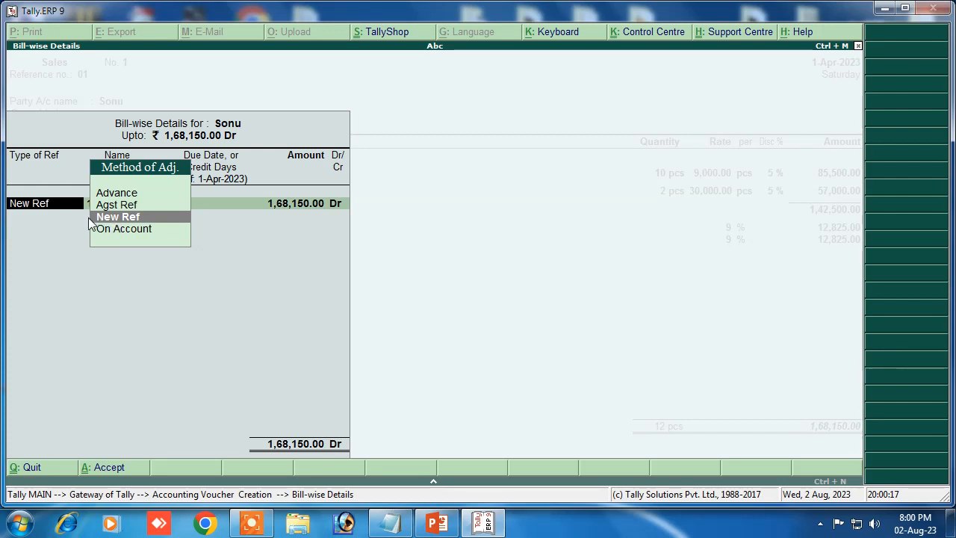
pyautogui.press('Return')
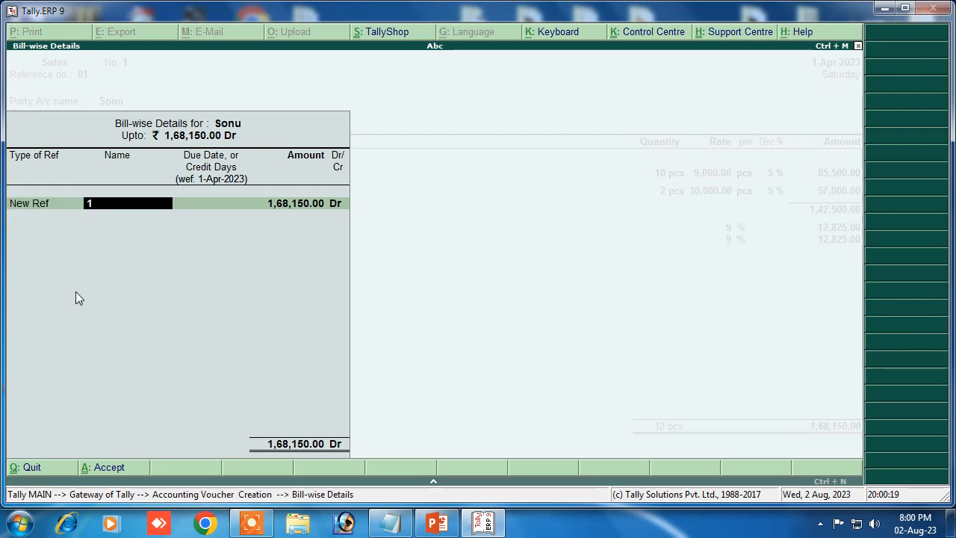
pyautogui.write('Sonu')
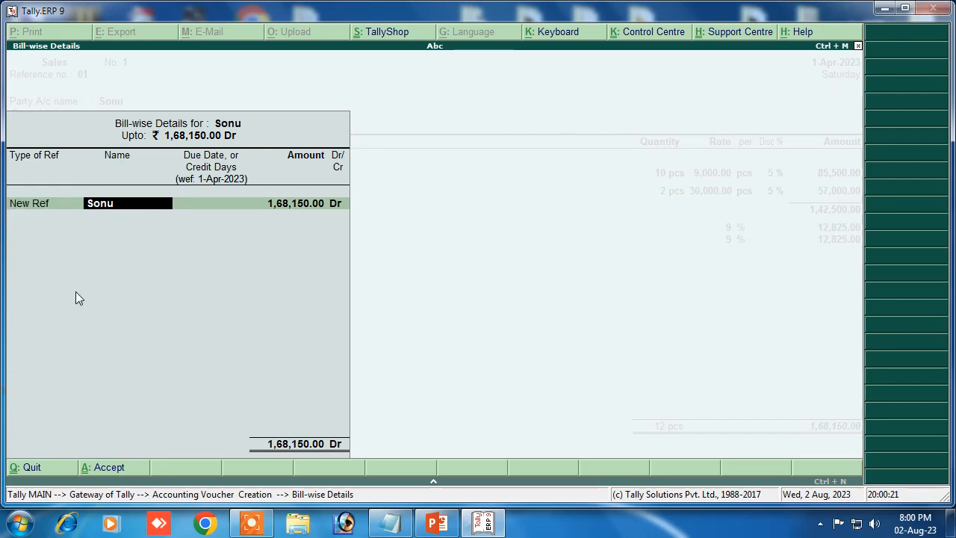
pyautogui.press('Return')
pyautogui.write('20')
pyautogui.press('Return')
pyautogui.press('Return')
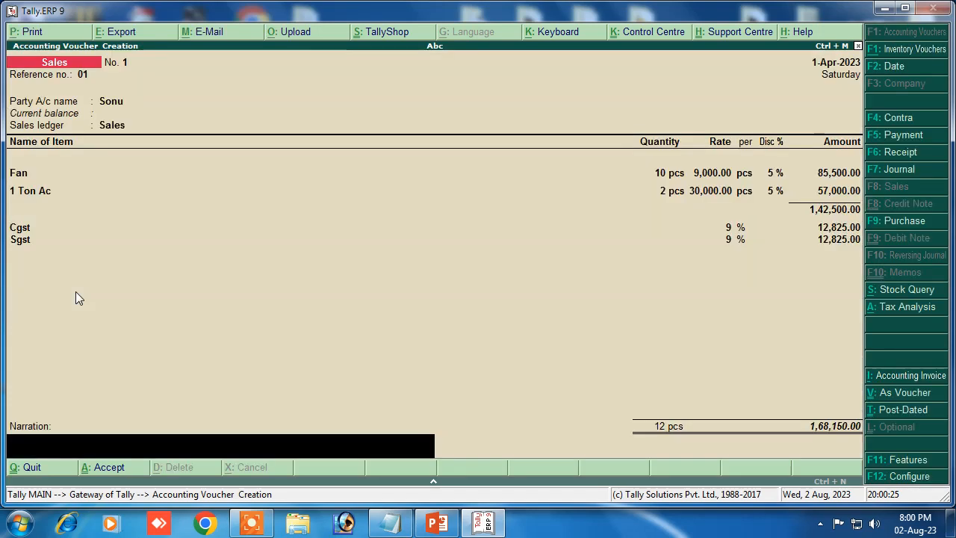
# - Enter the narration "being credit sold to" followed by the customer's name, and save the sales voucher before leaving voucher entry
pyautogui.write('being')
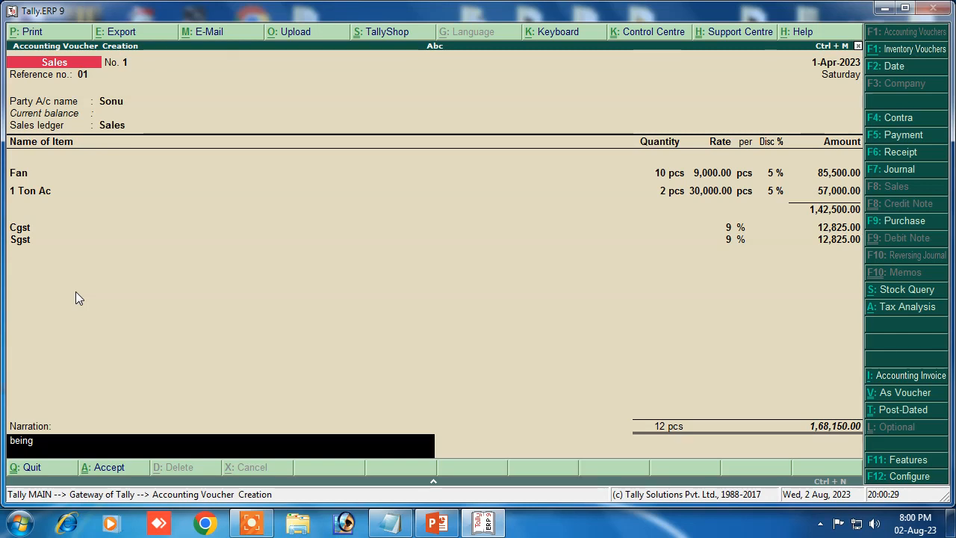
pyautogui.write(' scredit som')
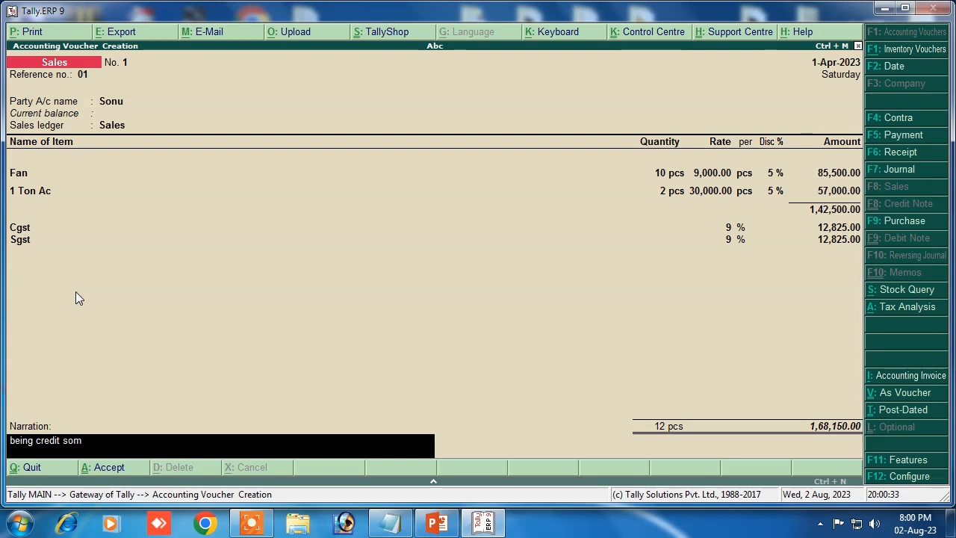
pyautogui.press('BackSpace')
pyautogui.write('ld to sonu')
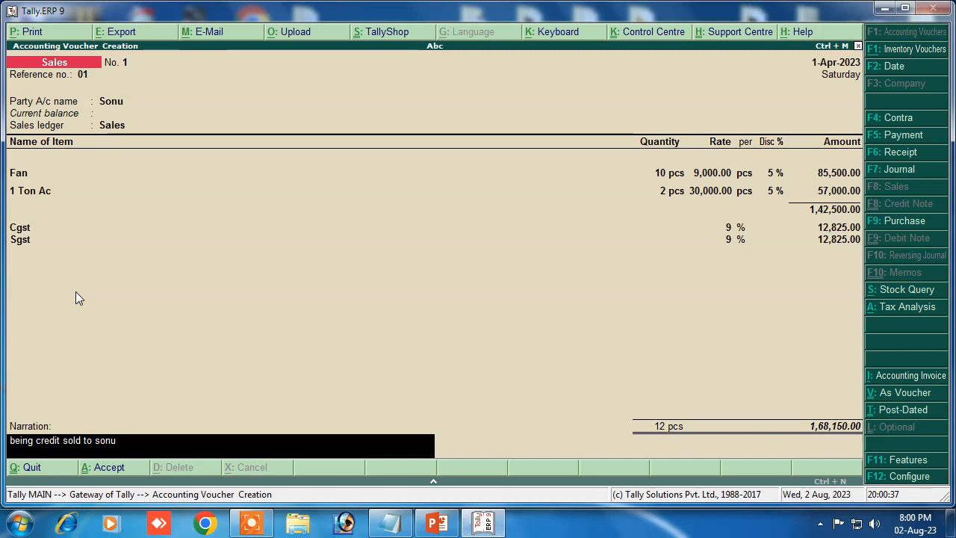
pyautogui.press('Return')
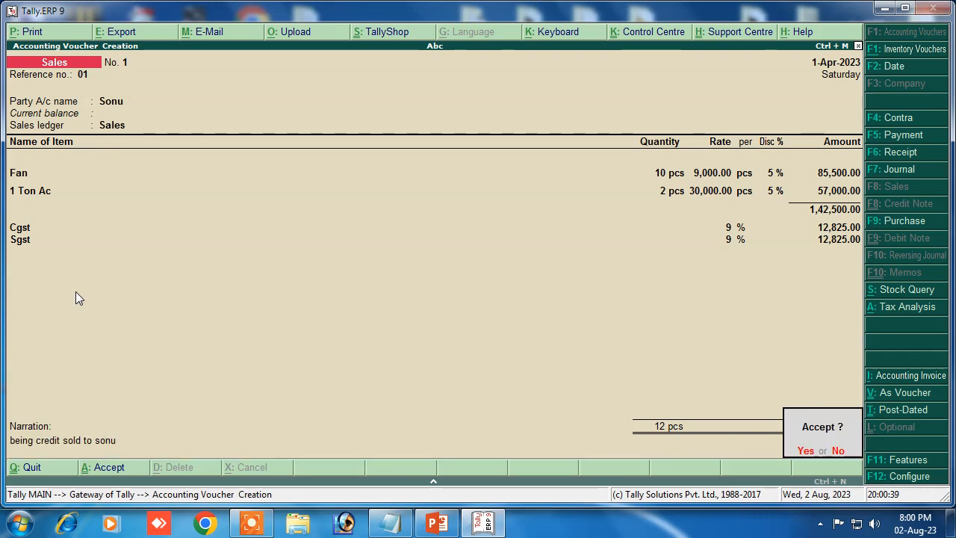
pyautogui.press('y')
pyautogui.press('Escape')
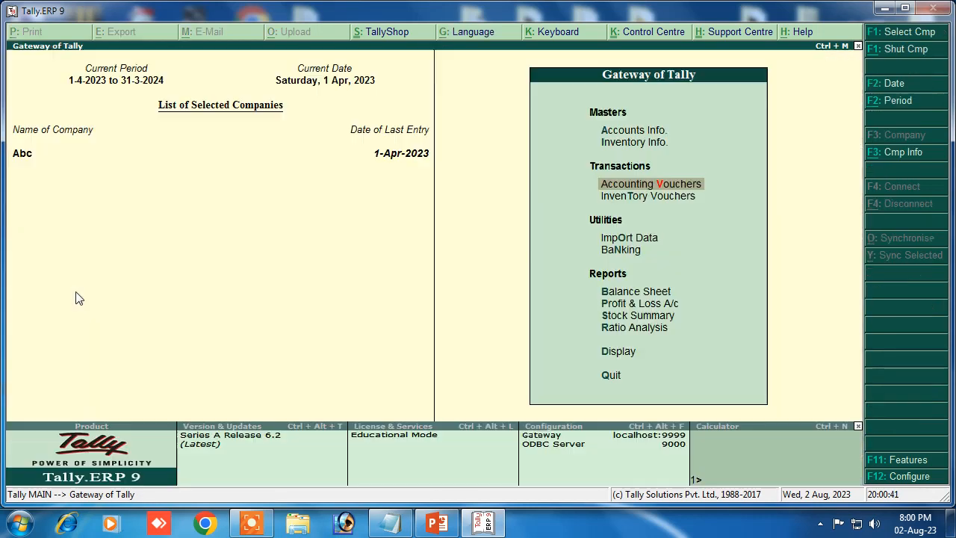
# - Display the Day Book in detailed format to examine the ledger entries of the sales and purchase vouchers
pyautogui.press('Down')
pyautogui.press('Down')
pyautogui.press('Down')
pyautogui.press('Down')
pyautogui.press('Down')
pyautogui.press('Down')
pyautogui.press('Down')
pyautogui.press('Down')
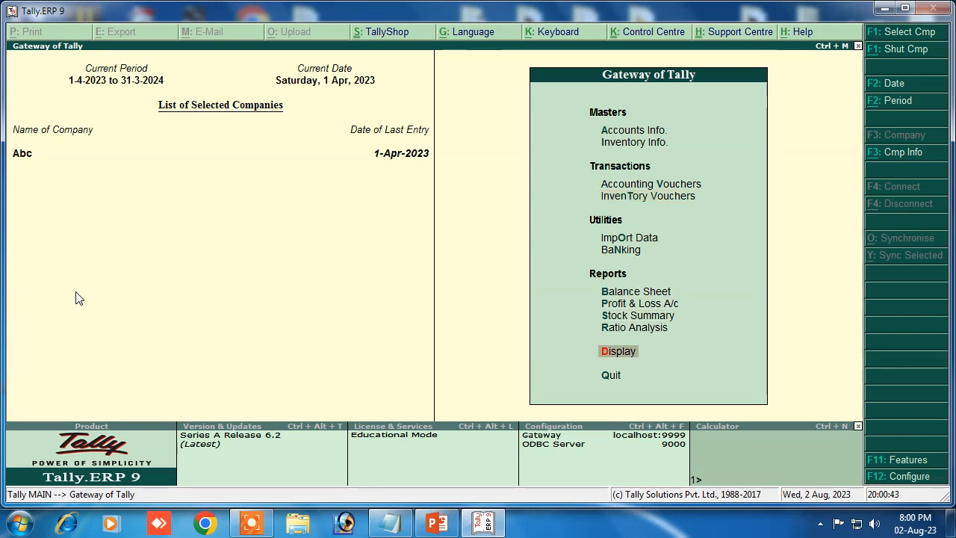
pyautogui.press('Return')
pyautogui.press('Down')
pyautogui.press('Return')
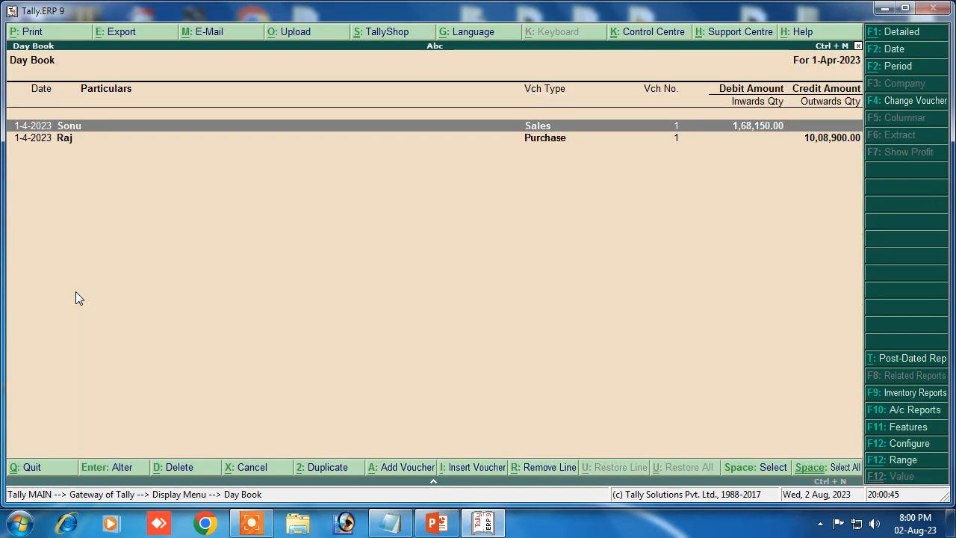
pyautogui.hotkey('alt', 'F1')
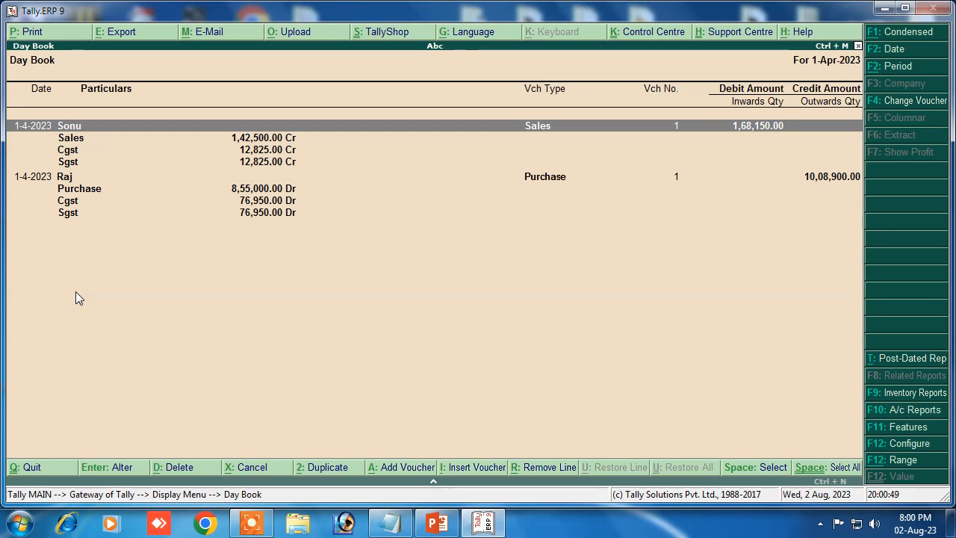
# - Review the sales voucher from the Day Book without altering it, and switch to the PowerPoint exercise
pyautogui.press('Return')
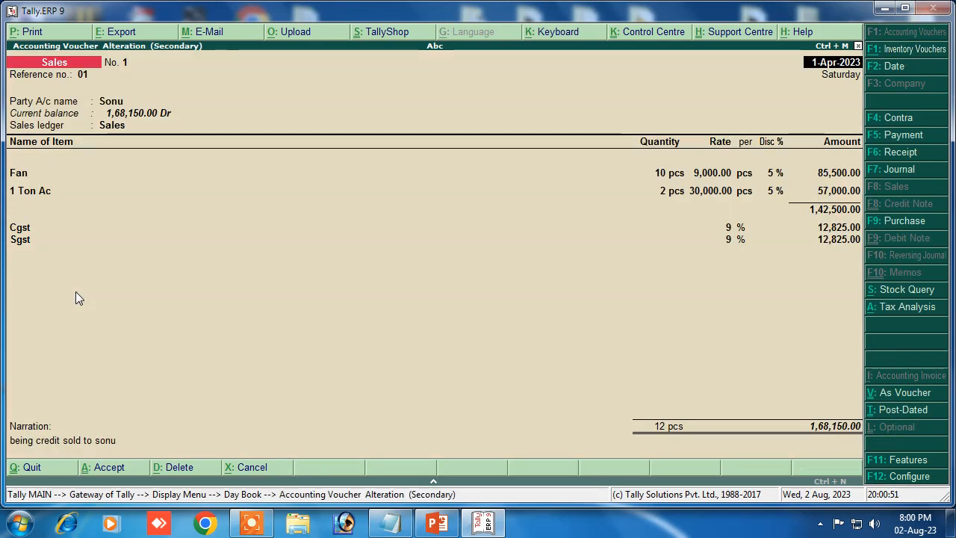
pyautogui.press('Escape')
pyautogui.press('Return')
pyautogui.press('Escape')
pyautogui.press('Escape')
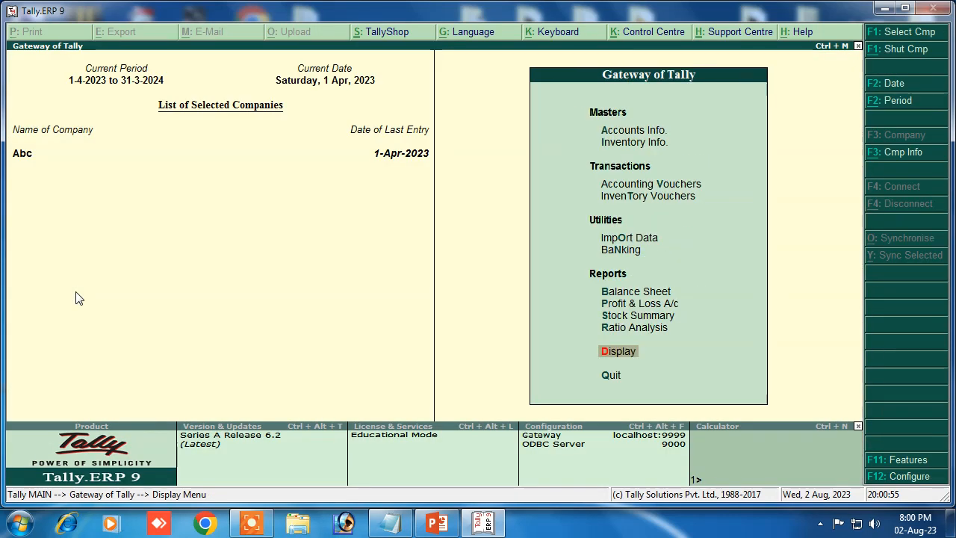
pyautogui.click(436, 523)
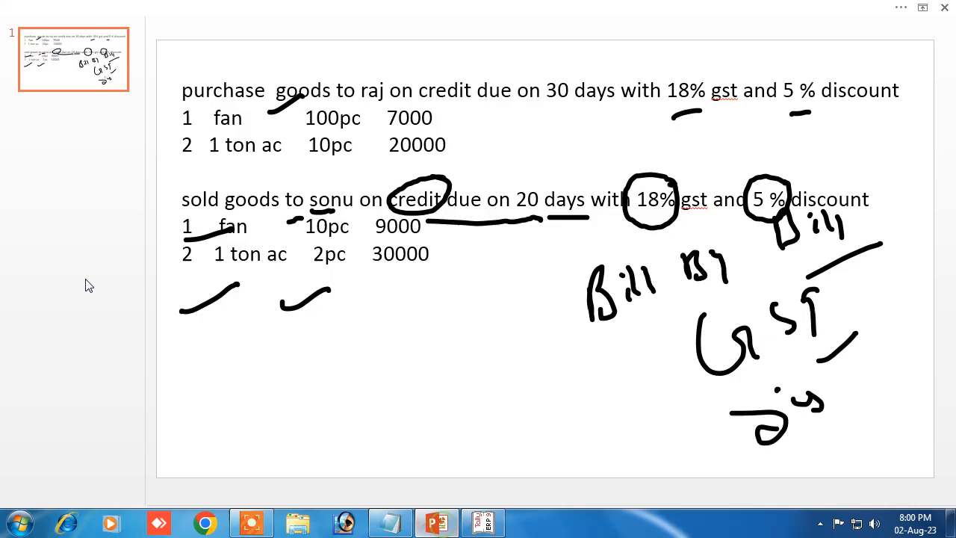